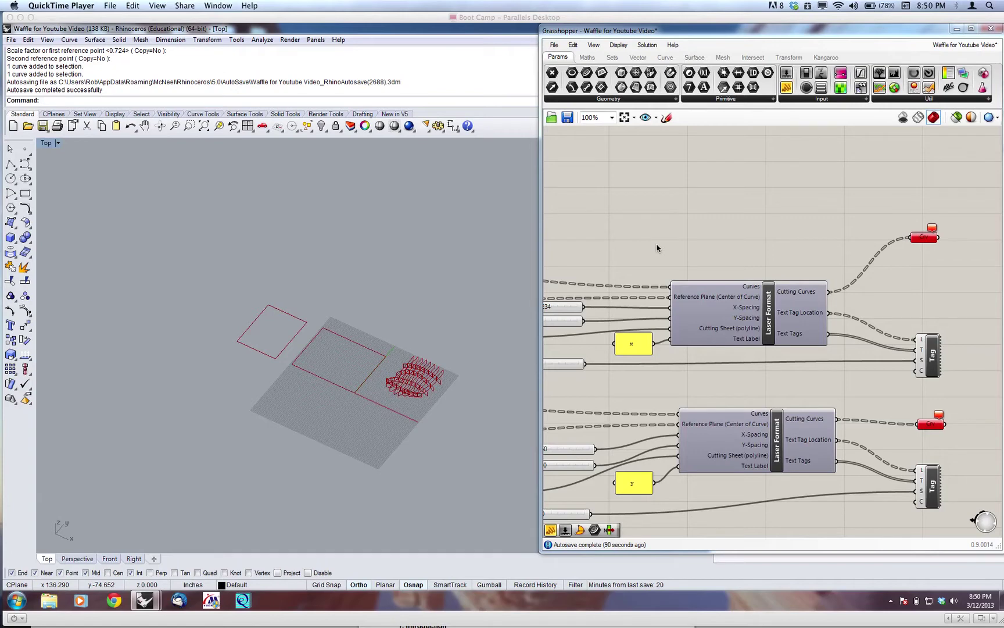
# Step: Add a Group parameter beside the x Laser Format component and connect its Cutting Curves output to it
pyautogui.click(762, 260)
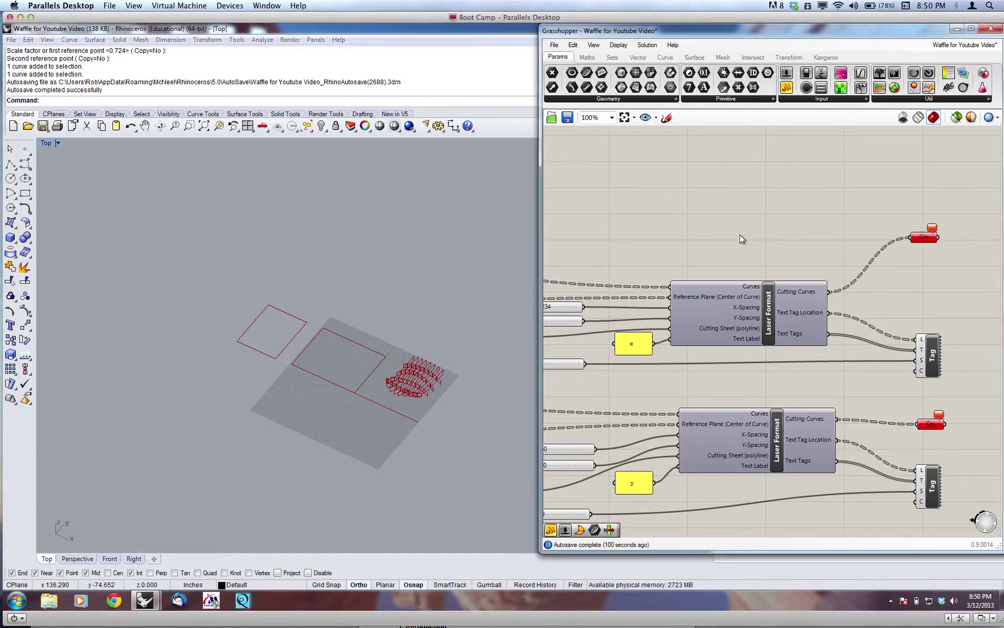
pyautogui.scroll(-1, 740, 234)
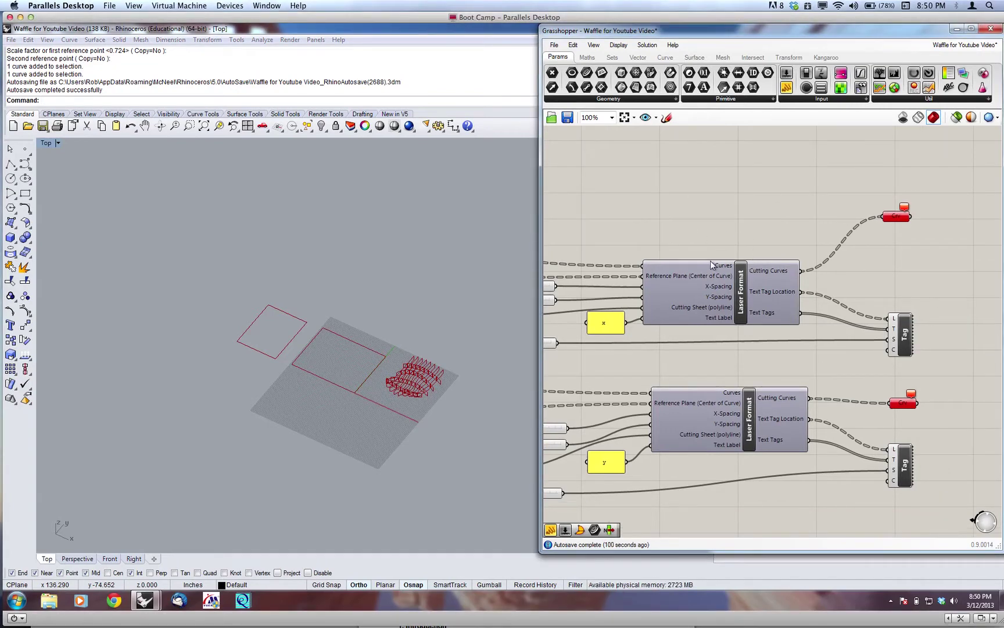
pyautogui.moveTo(707, 231); pyautogui.dragTo(736, 231, button='right')
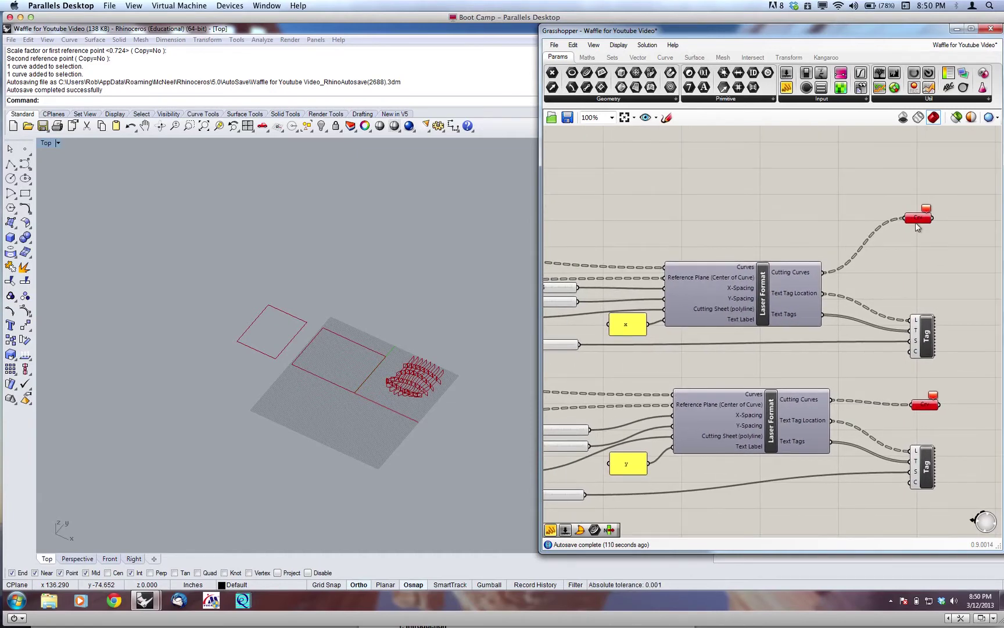
pyautogui.moveTo(917, 222)
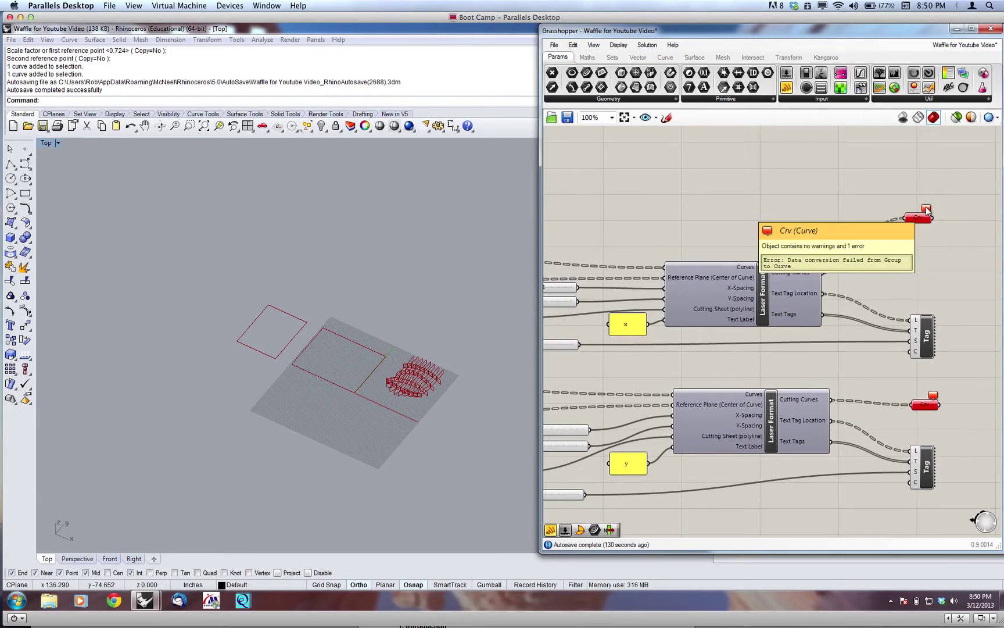
pyautogui.click(631, 98)
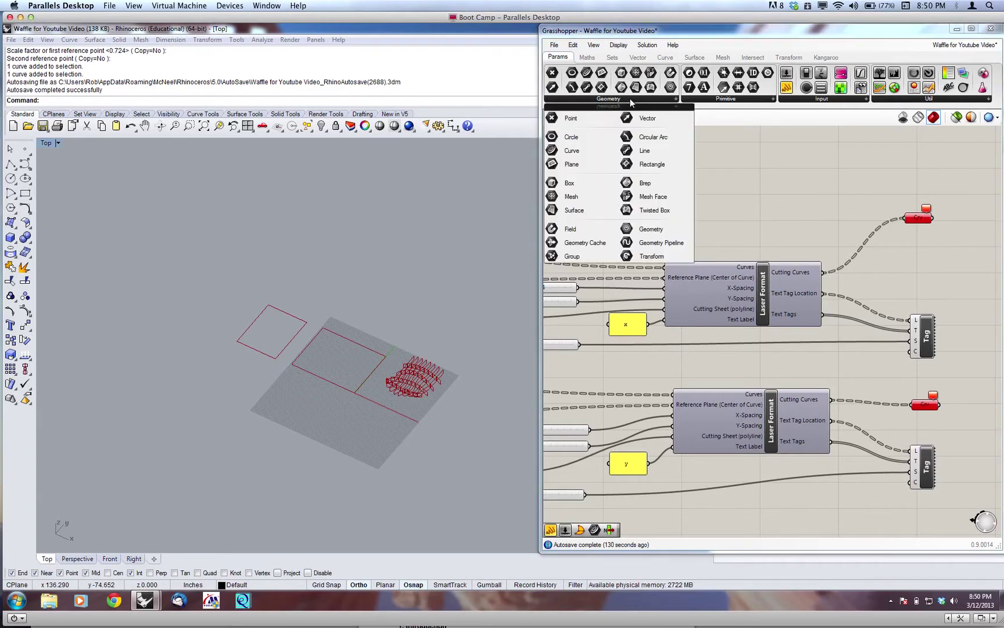
pyautogui.click(584, 262)
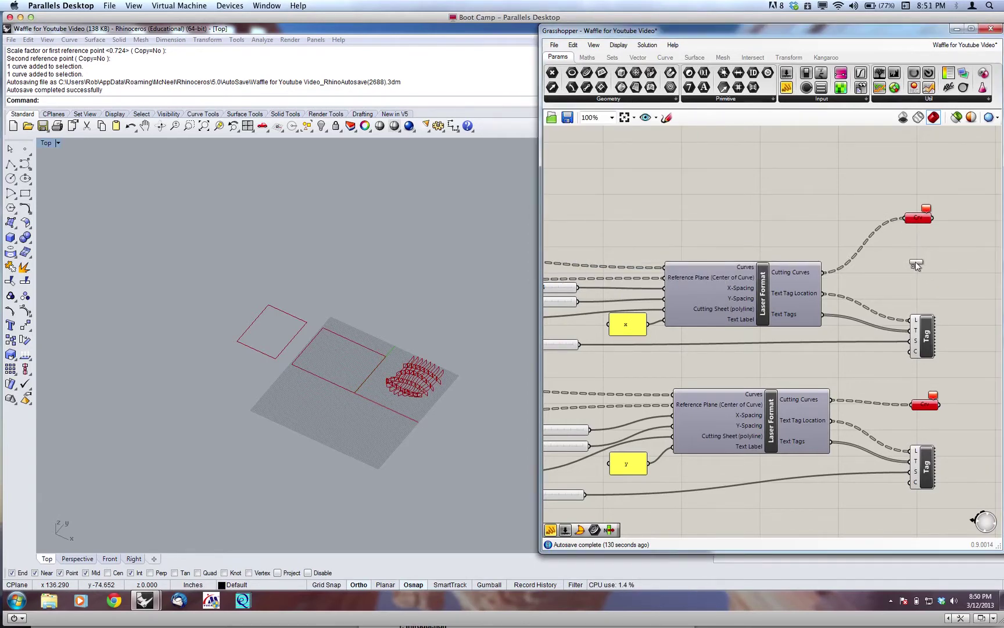
pyautogui.click(917, 262)
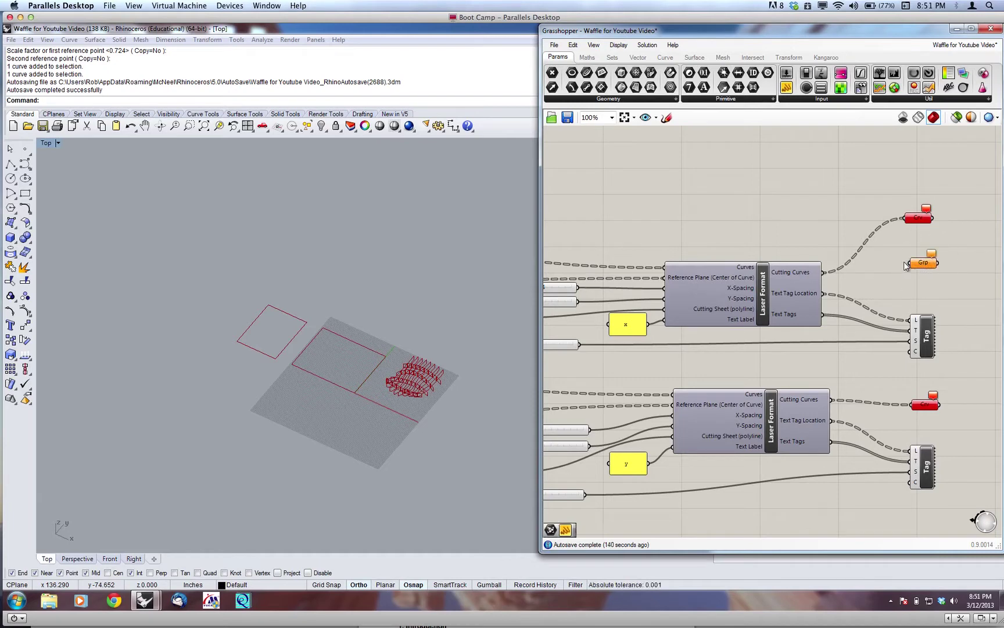
pyautogui.moveTo(910, 263); pyautogui.dragTo(824, 271)
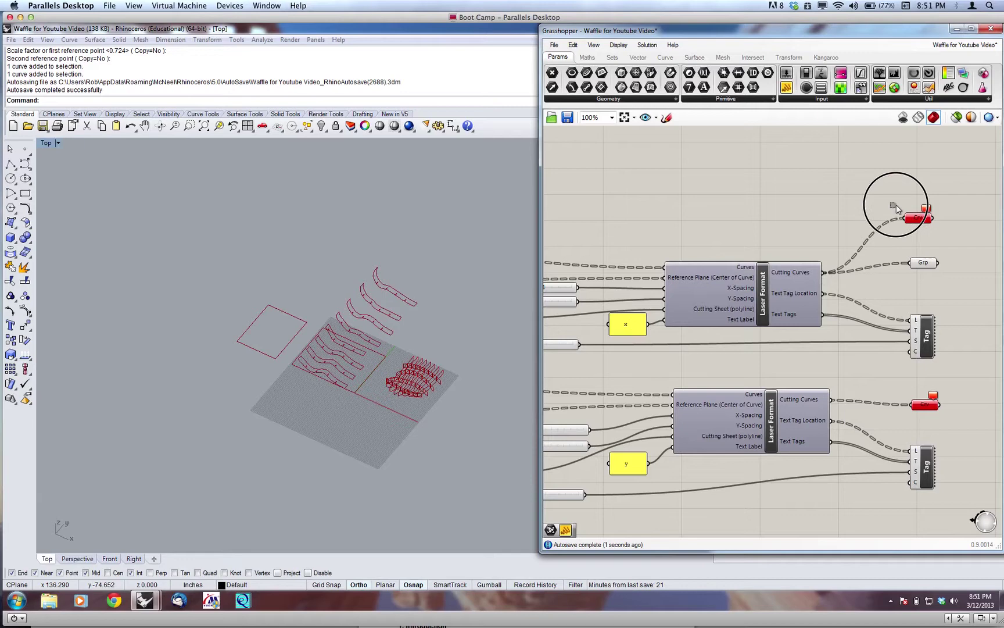
# Step: Feed the y Laser Format's Cutting Curves into a second Group parameter, delete the failing Curve parameters, and nudge that group up
pyautogui.moveTo(930, 233); pyautogui.dragTo(832, 420)
pyautogui.click(924, 405)
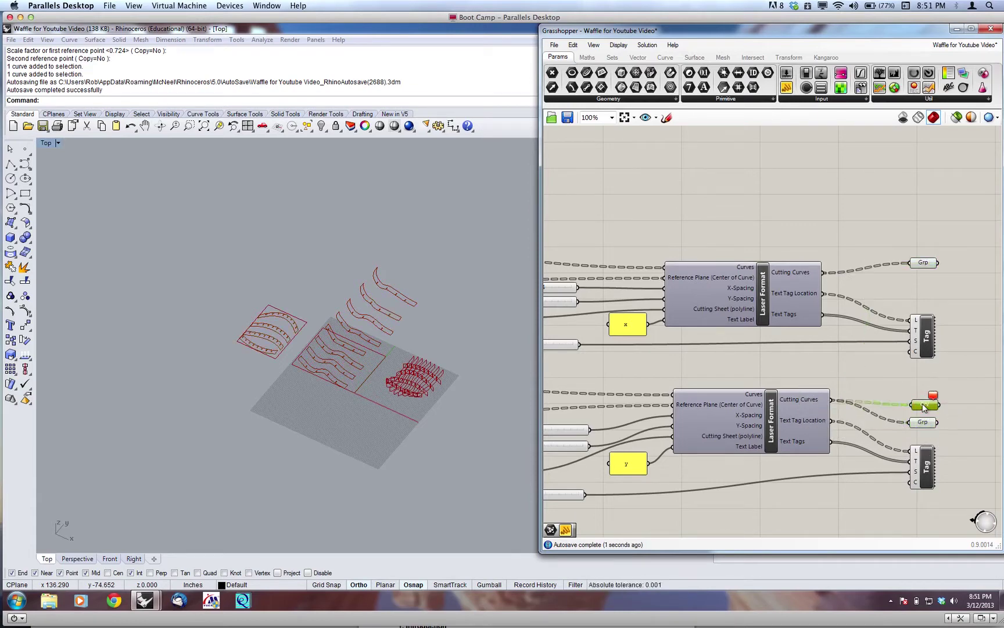
pyautogui.press('Delete')
pyautogui.moveTo(865, 383); pyautogui.dragTo(908, 349, button='right')
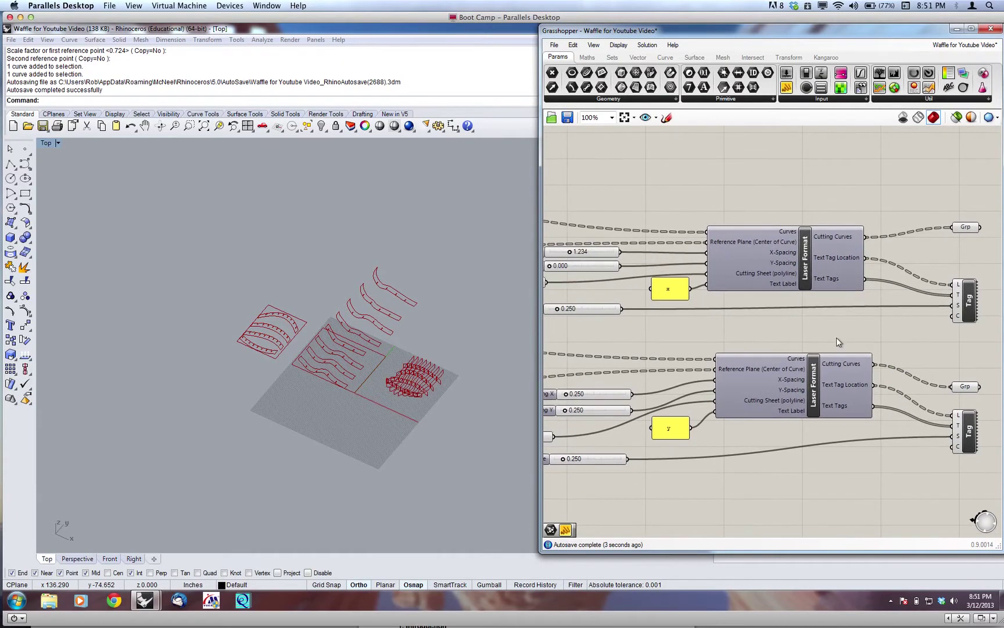
pyautogui.moveTo(837, 337); pyautogui.dragTo(757, 349, button='right')
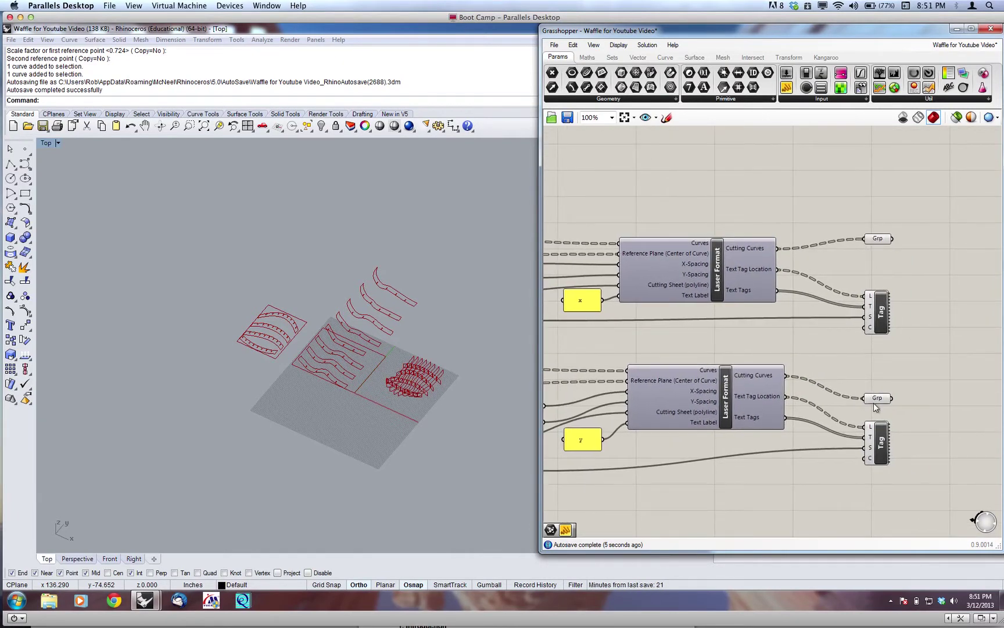
pyautogui.moveTo(875, 399); pyautogui.dragTo(875, 387)
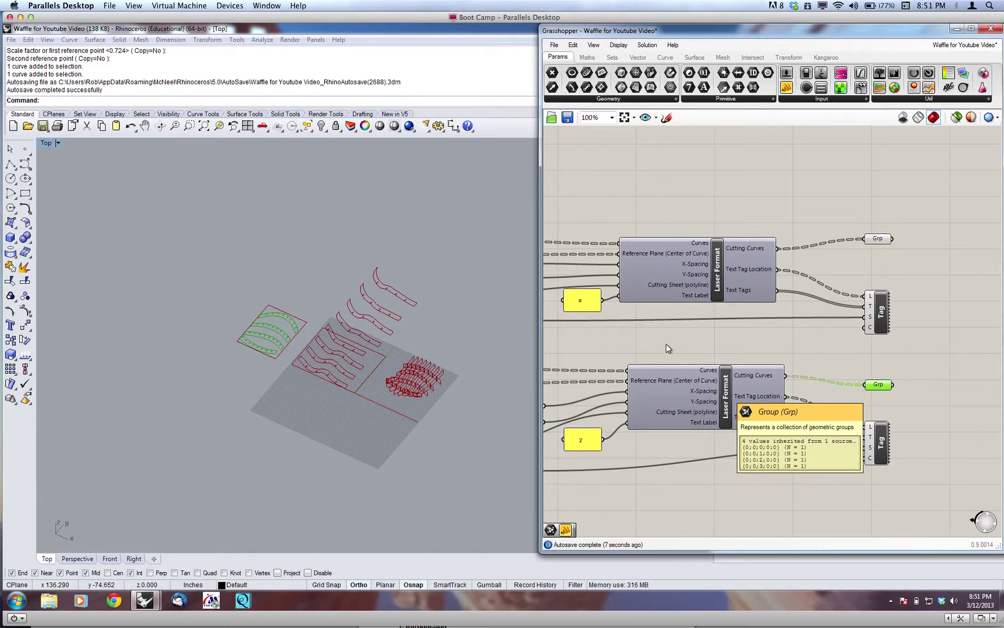
# Step: Scale the y cutting sheet in one direction from its corner to half its length, 15 inches
pyautogui.click(270, 355)
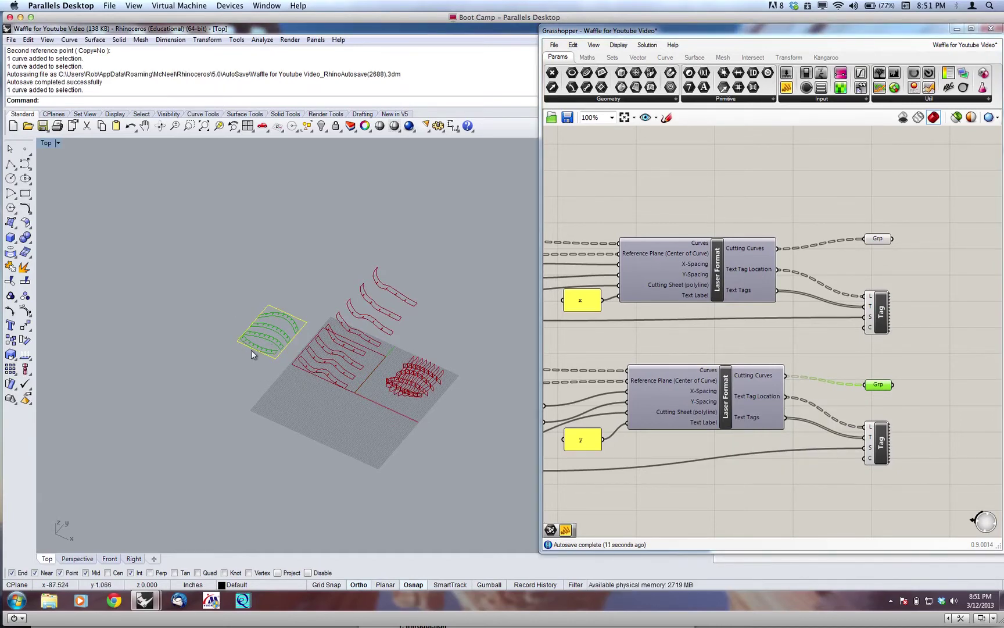
pyautogui.write('SCale1D')
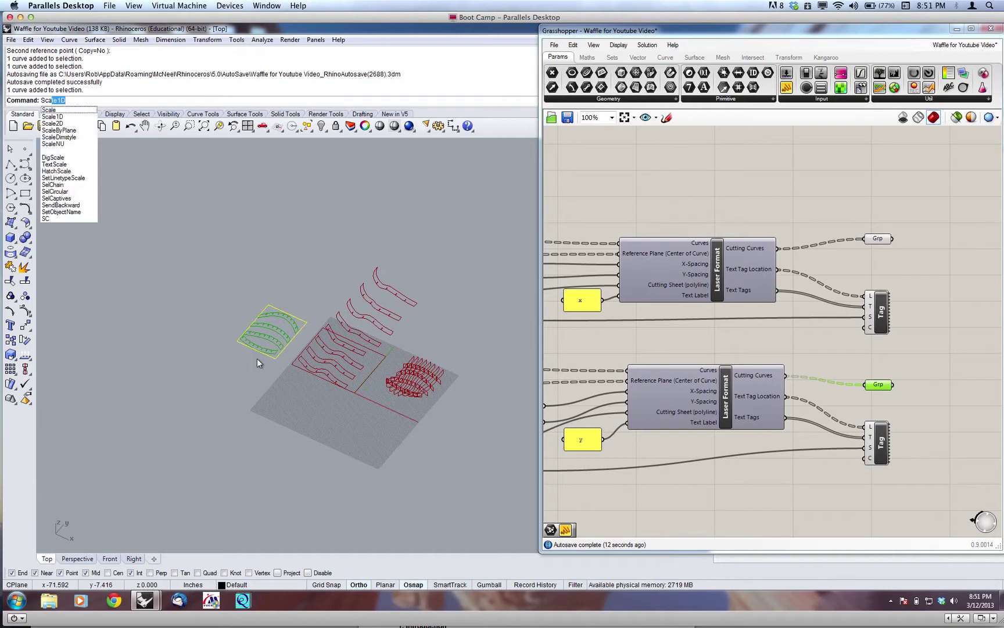
pyautogui.press('Return')
pyautogui.click(238, 341)
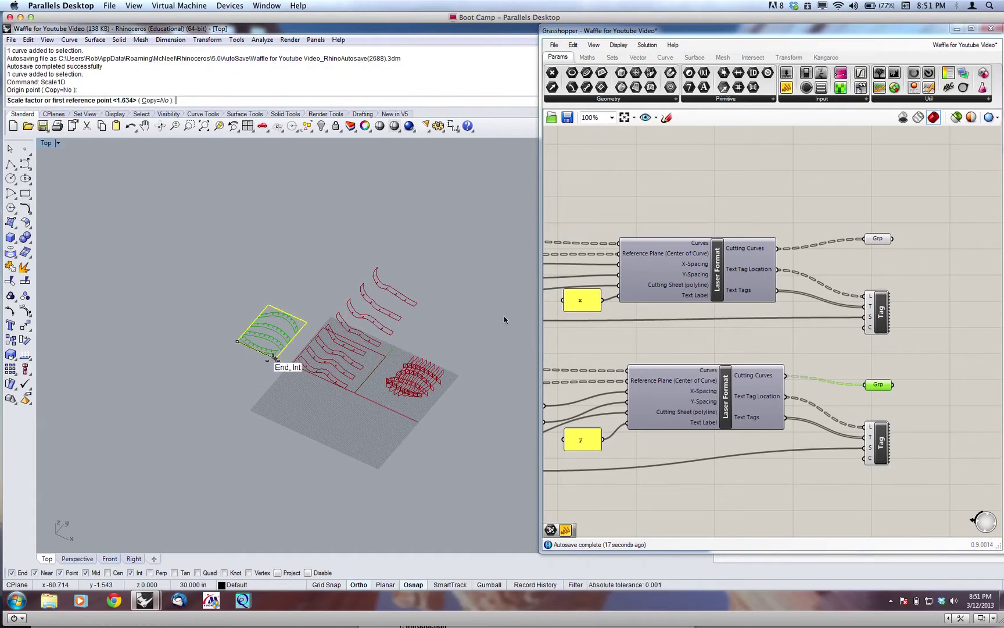
pyautogui.click(257, 349)
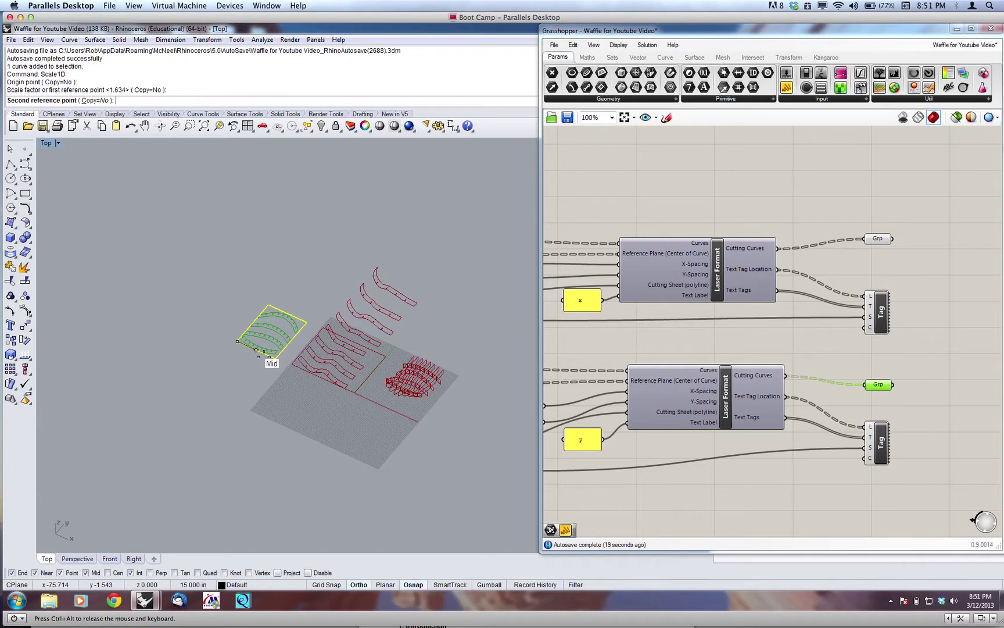
pyautogui.press('Escape')
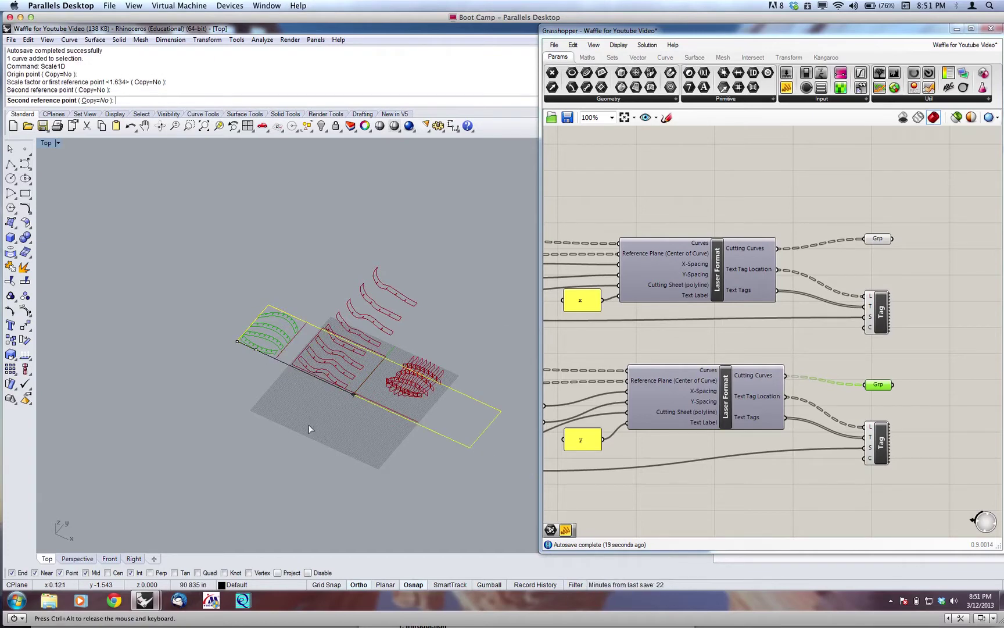
pyautogui.press('Return')
pyautogui.click(237, 341)
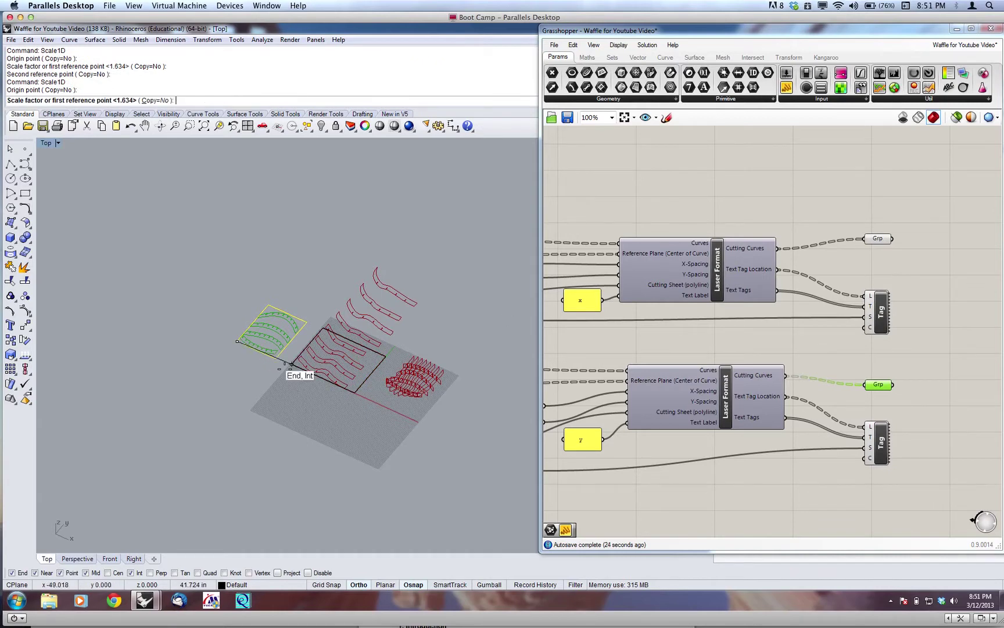
pyautogui.click(276, 359)
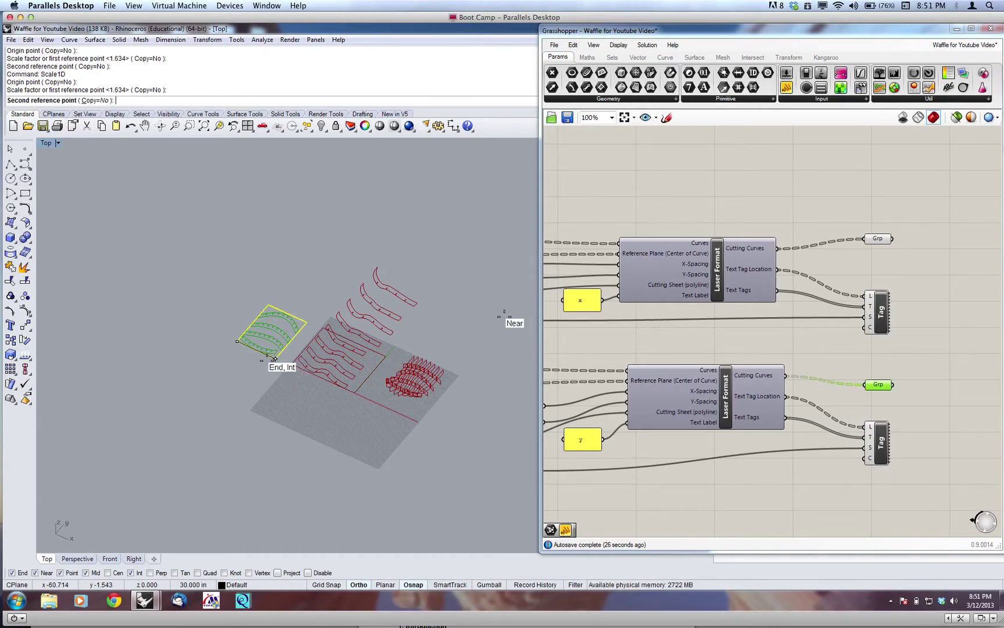
pyautogui.click(255, 350)
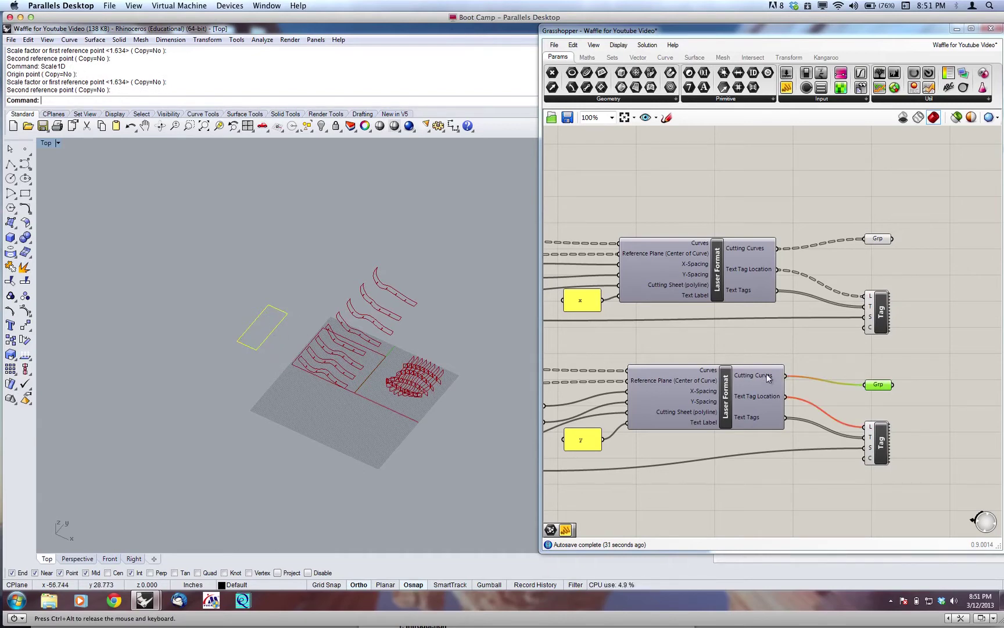
# Step: Stretch the y cutting sheet in one direction from its opposite corner until it is large enough for the ribs
pyautogui.moveTo(769, 378)
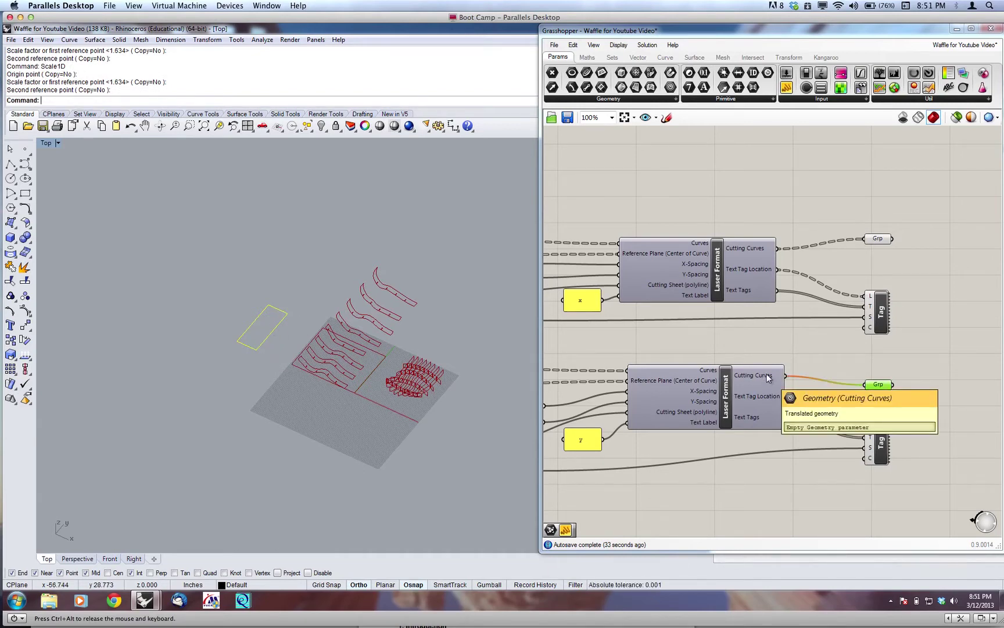
pyautogui.moveTo(755, 401)
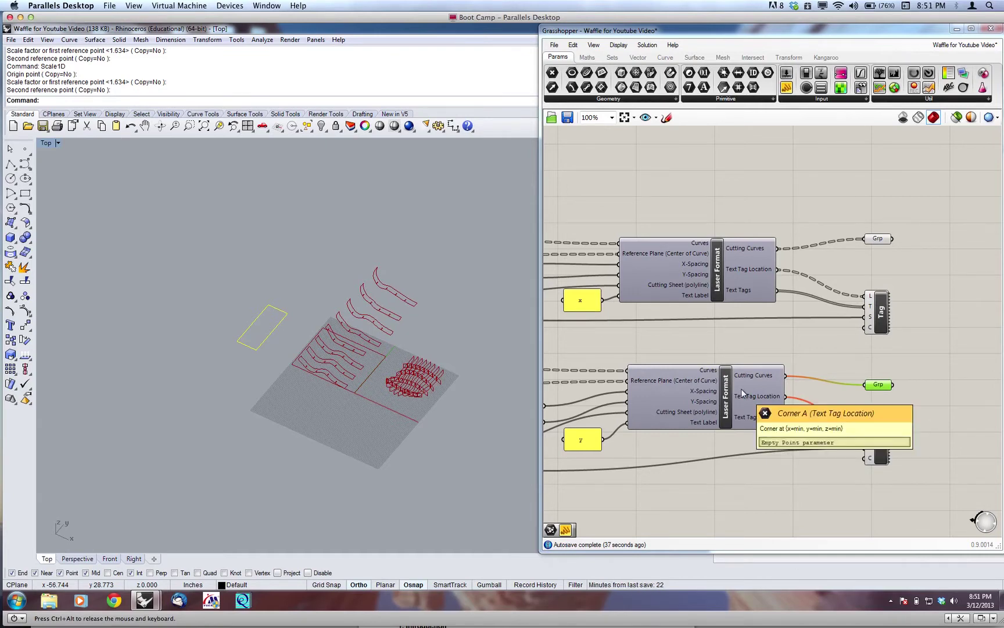
pyautogui.write('C')
pyautogui.press('Return')
pyautogui.click(260, 351)
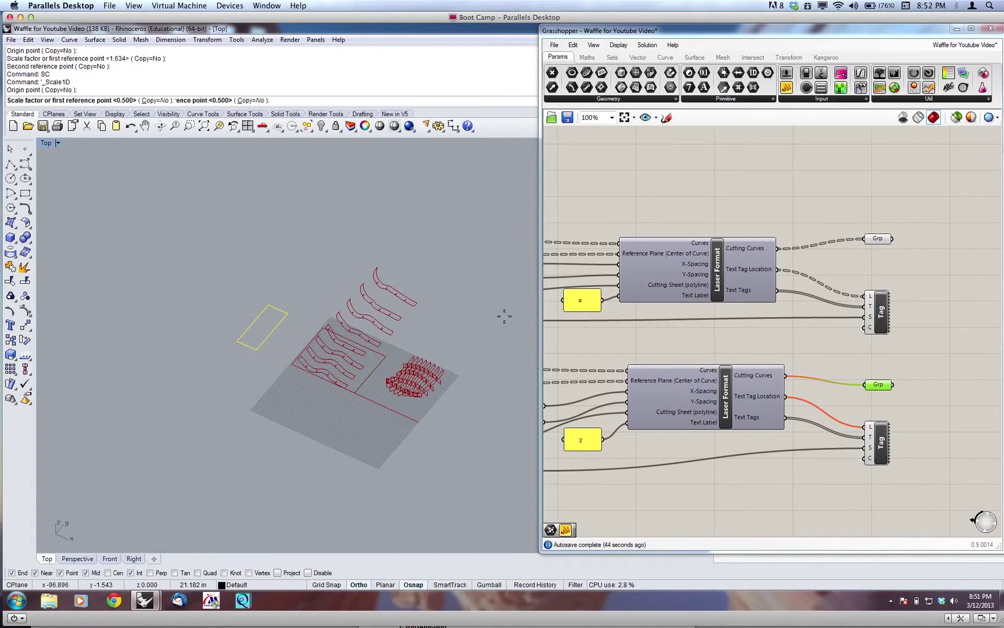
pyautogui.click(237, 341)
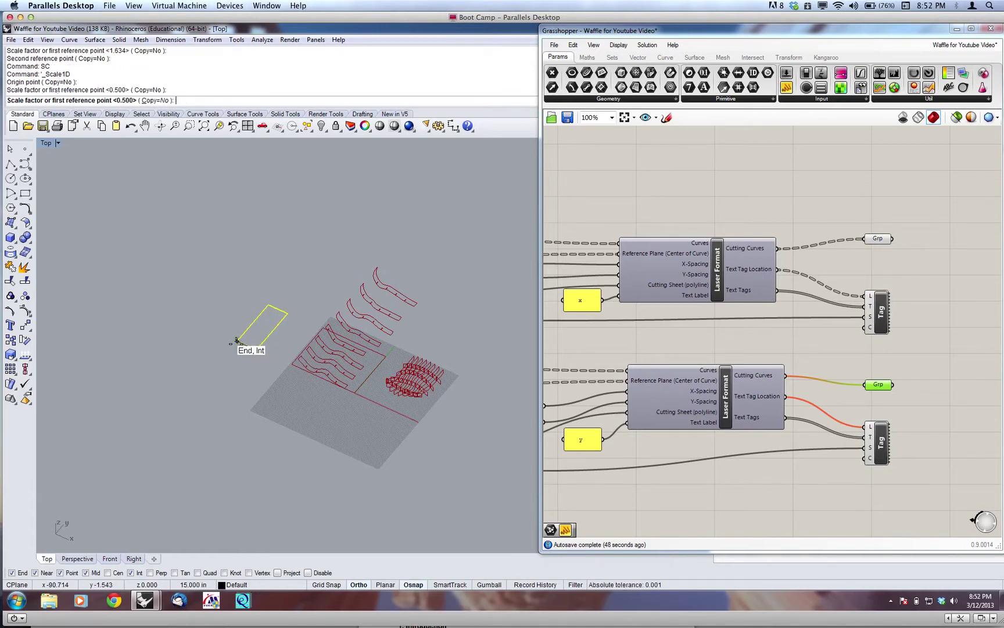
pyautogui.click(206, 320)
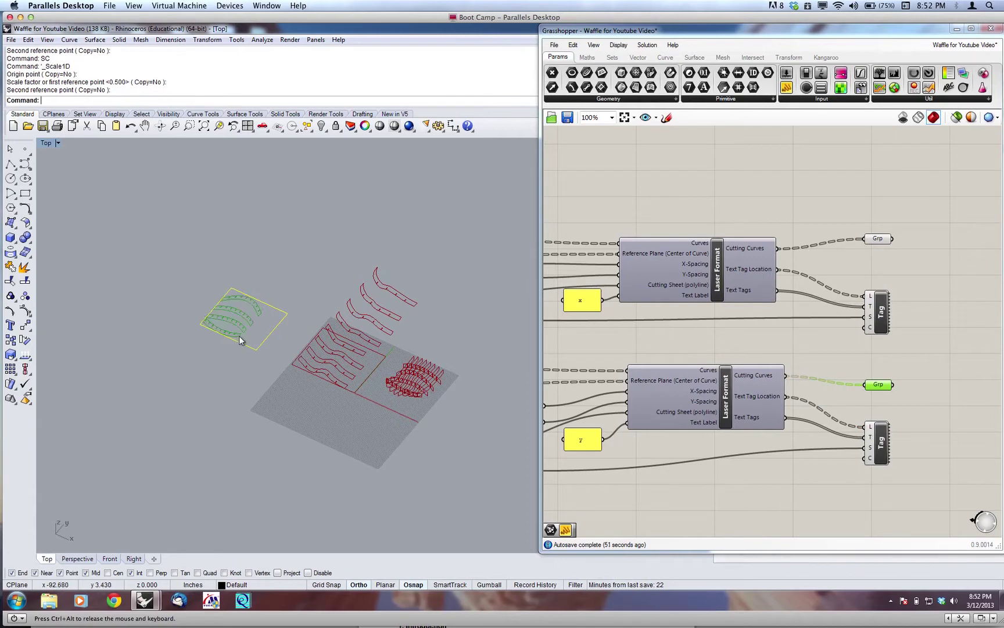
# Step: Move the x cutting sheet about 96 inches in the y direction, clear of the grid
pyautogui.click(349, 339)
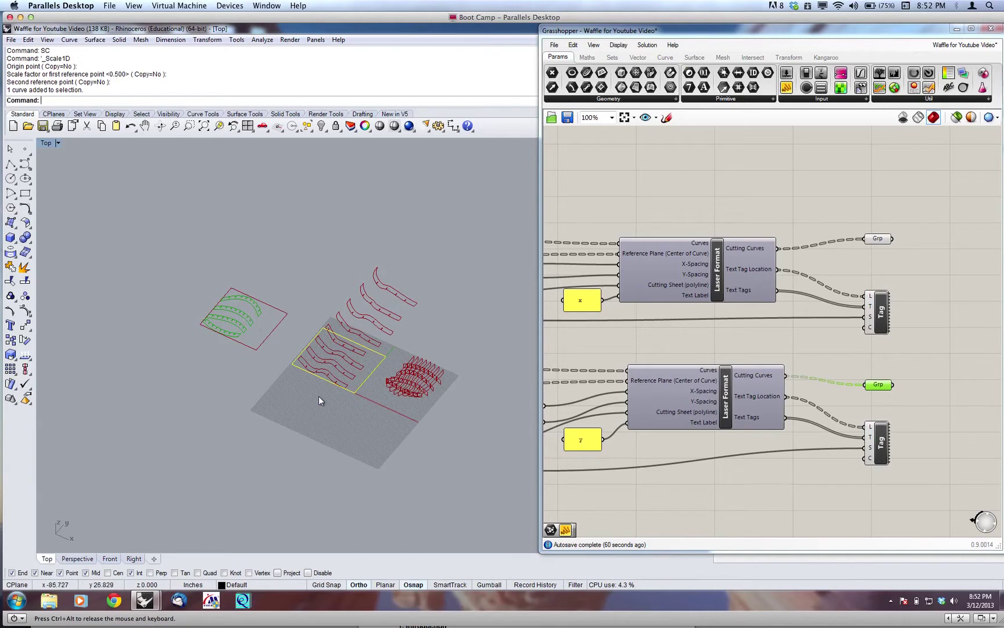
pyautogui.write('M')
pyautogui.press('Return')
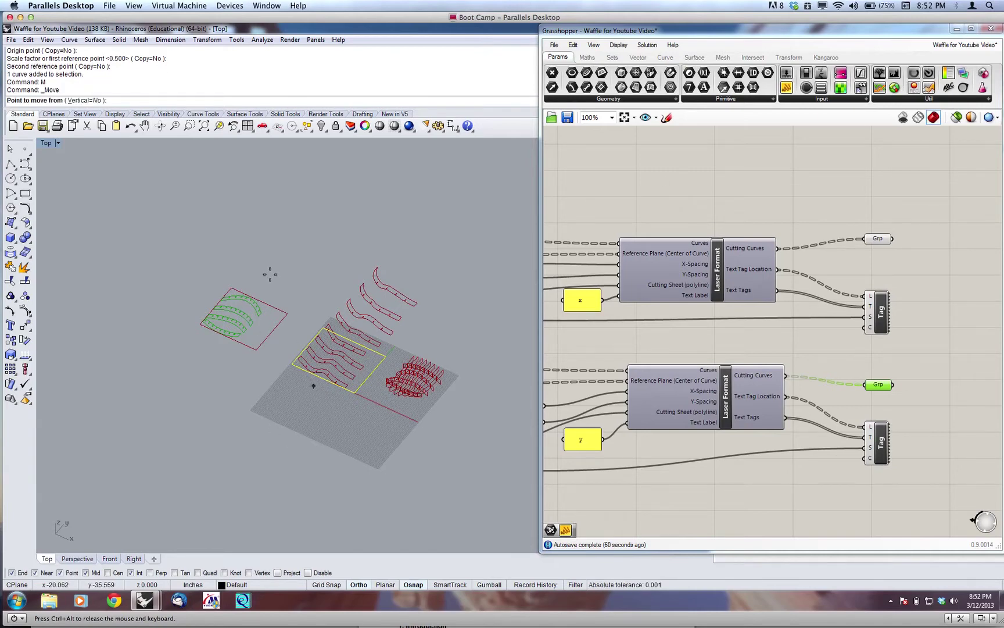
pyautogui.click(270, 274)
pyautogui.click(269, 274)
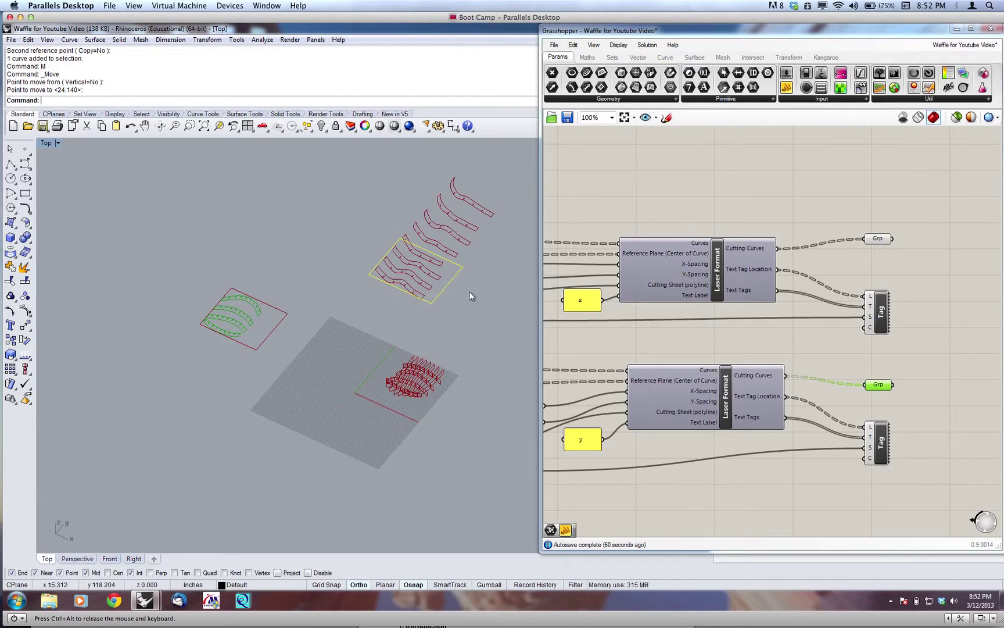
# Step: Scale the x cutting sheet up uniformly from its corner, referencing the opposite corner, until all the x ribs fit inside it
pyautogui.write('SCale')
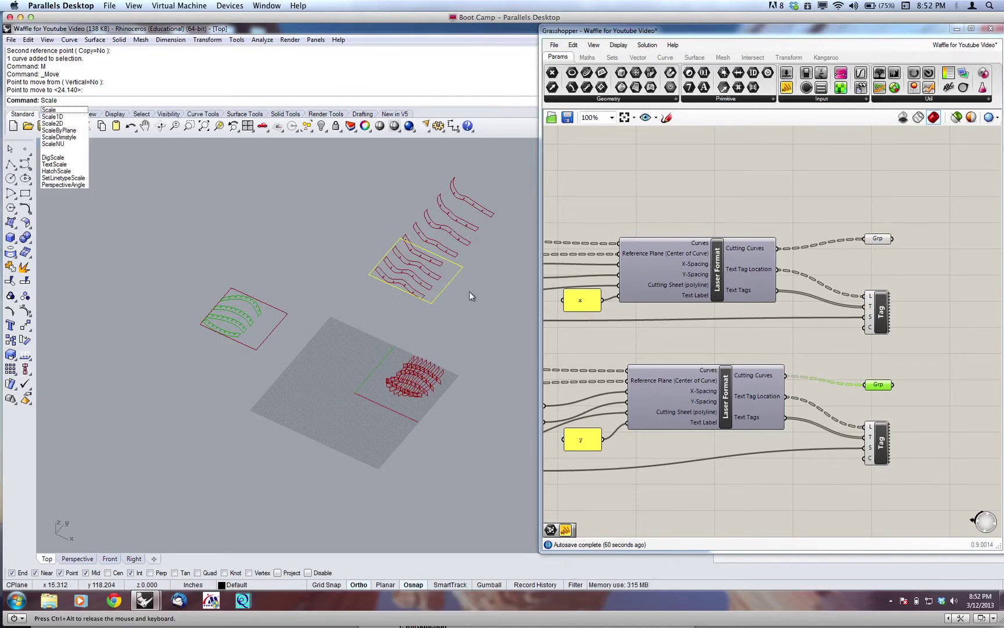
pyautogui.press('Return')
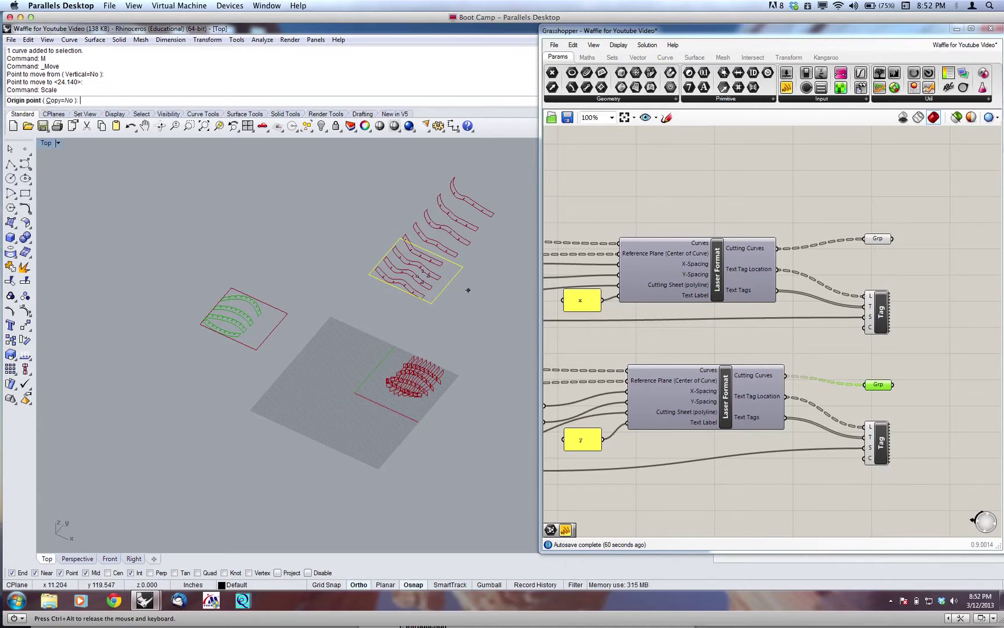
pyautogui.click(370, 274)
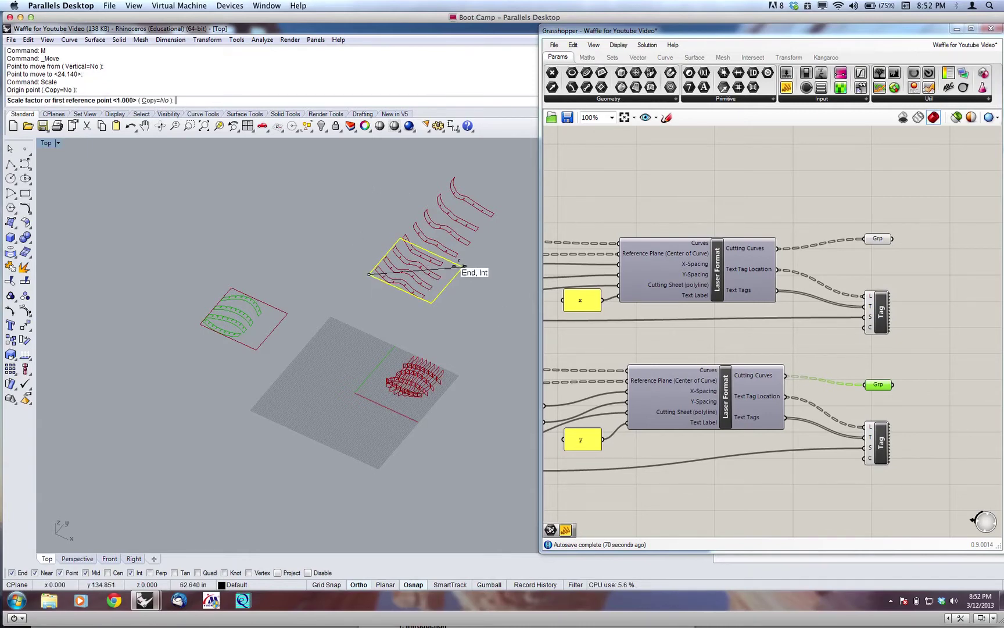
pyautogui.click(463, 267)
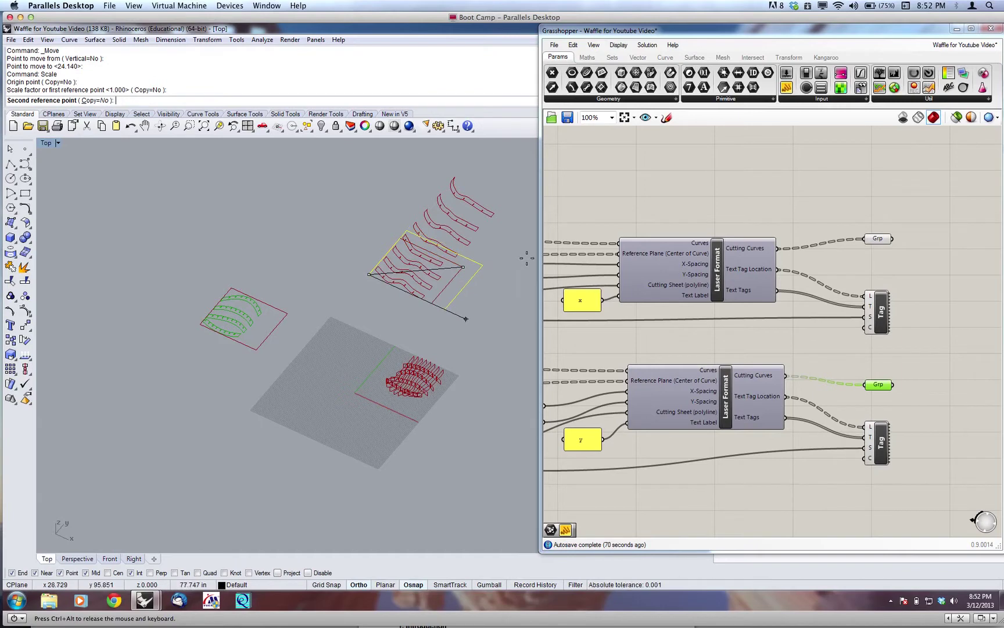
pyautogui.scroll(-3, 444, 263)
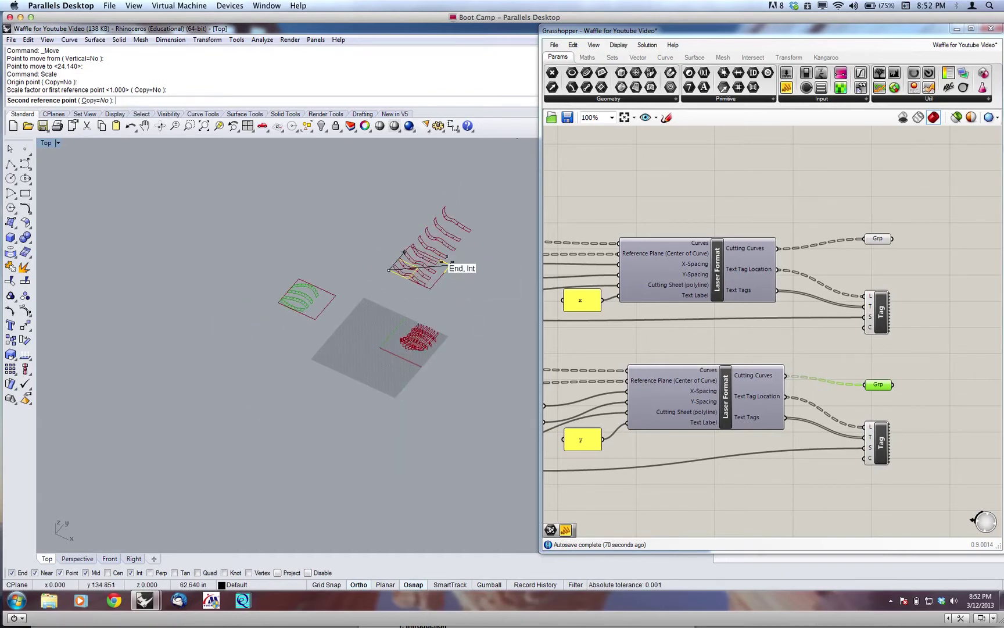
pyautogui.scroll(-1, 386, 256)
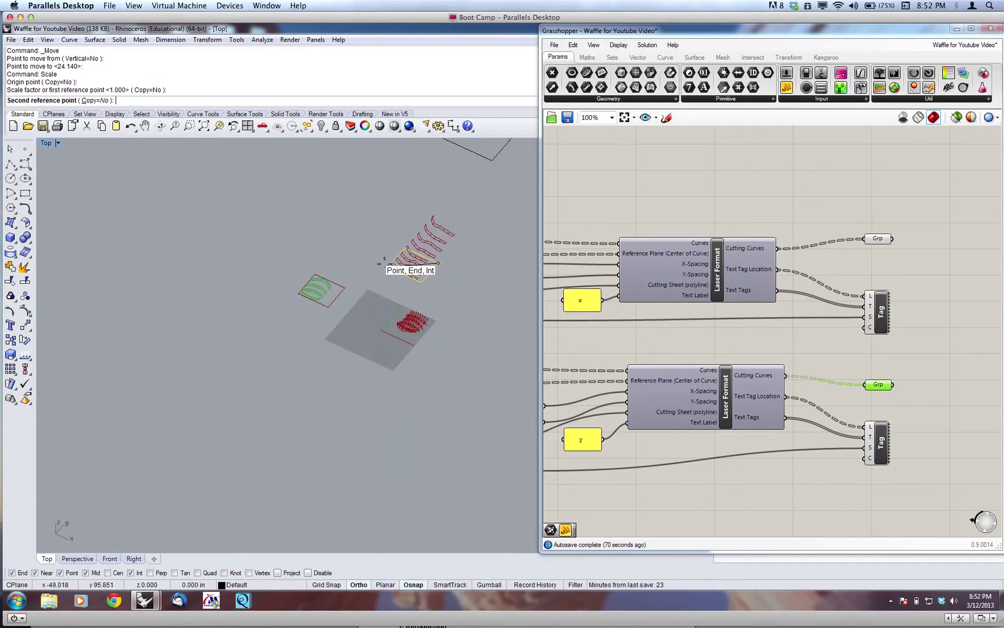
pyautogui.scroll(-2, 385, 261)
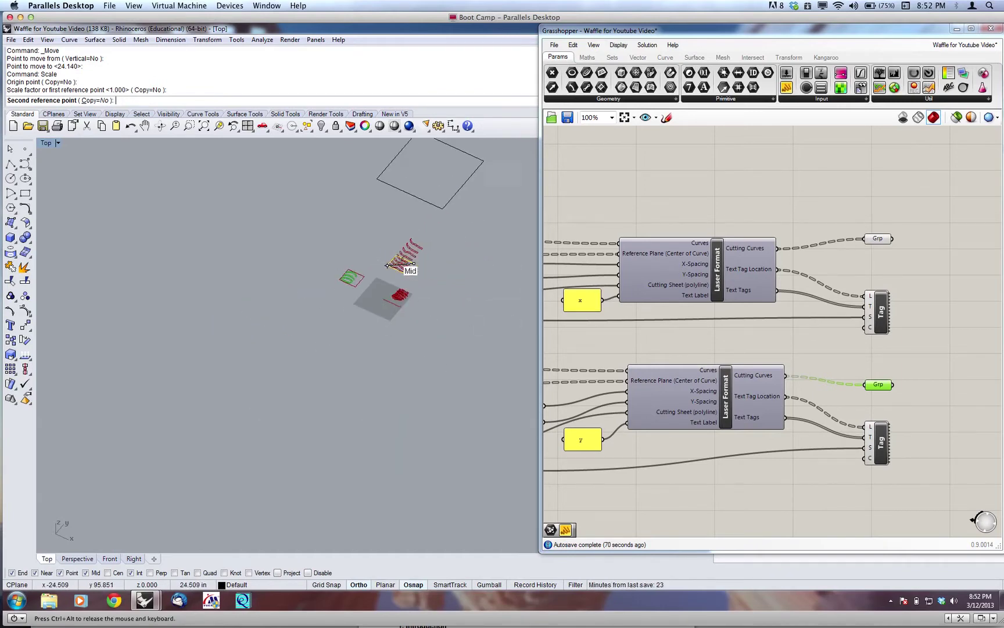
pyautogui.click(459, 270)
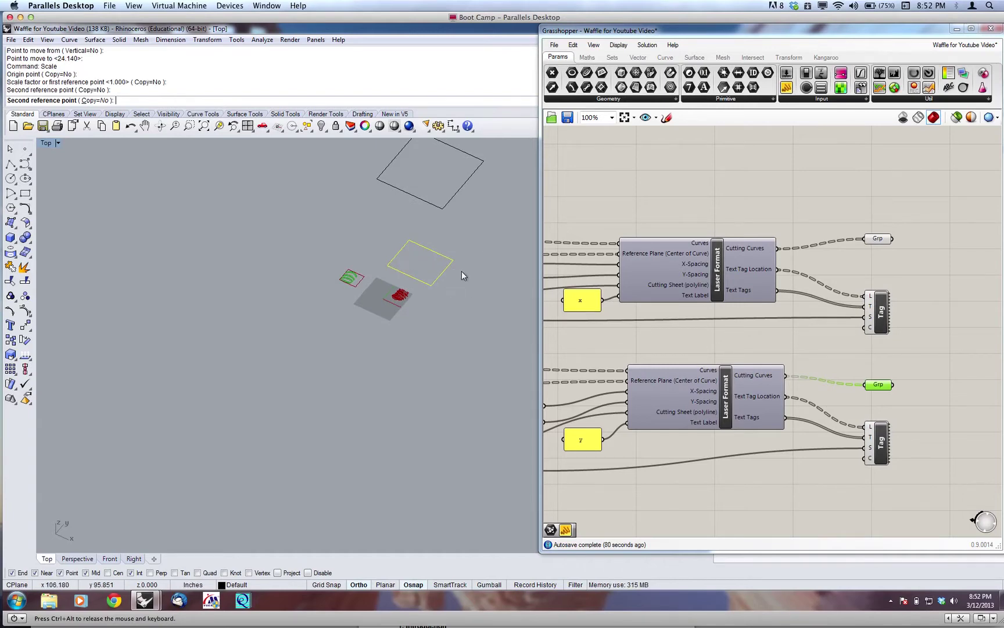
pyautogui.click(462, 271)
pyautogui.scroll(3, 421, 277)
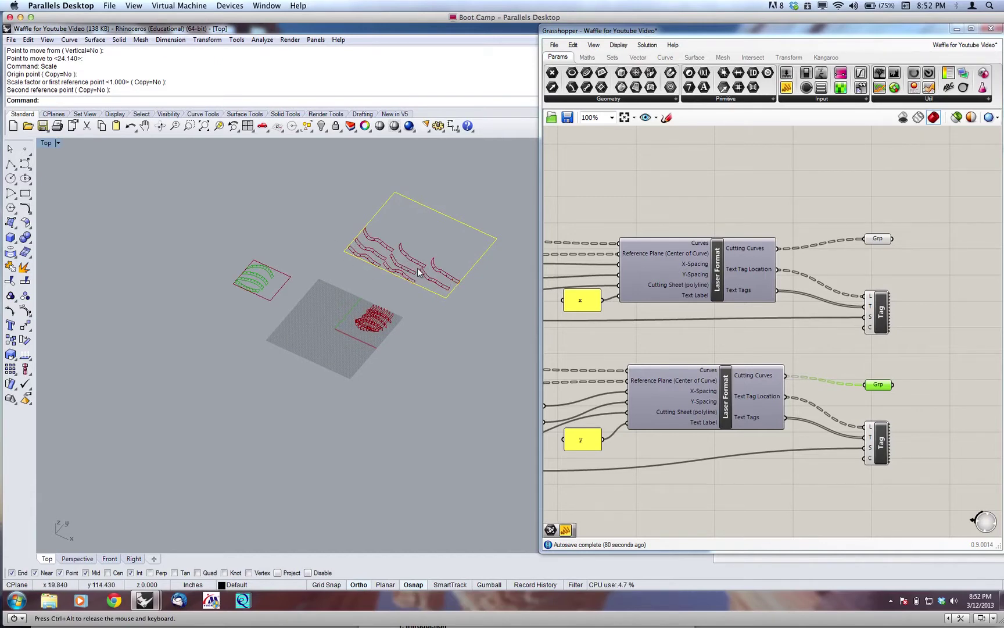
# Step: Examine the rib layouts on both cutting sheets and how the Laser Format inputs and outputs connect to the sliders, groups and text tags
pyautogui.scroll(2, 420, 269)
pyautogui.scroll(3, 421, 271)
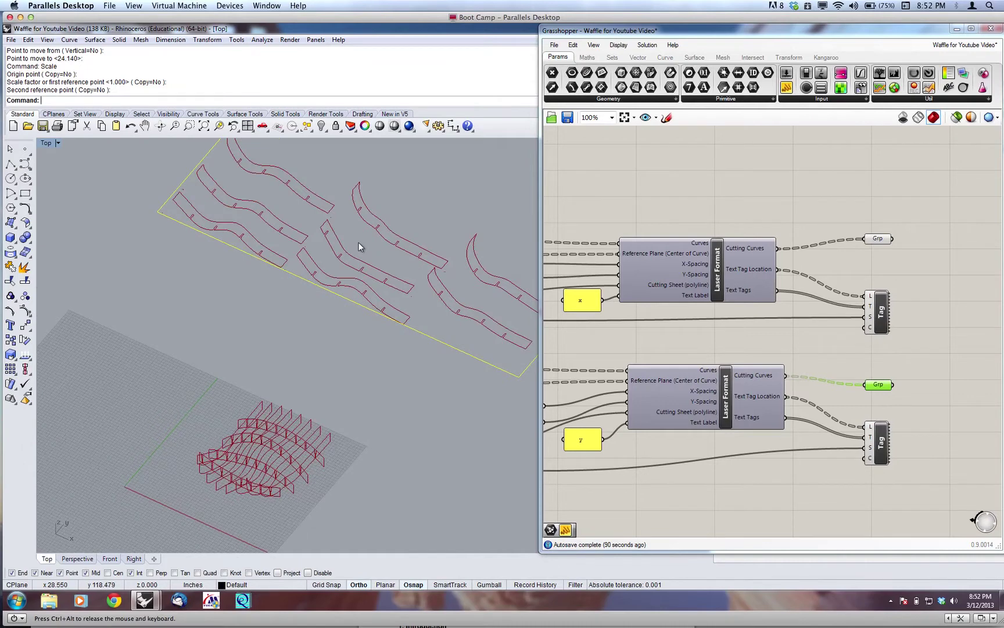
pyautogui.scroll(-1, 359, 246)
pyautogui.scroll(-2, 651, 324)
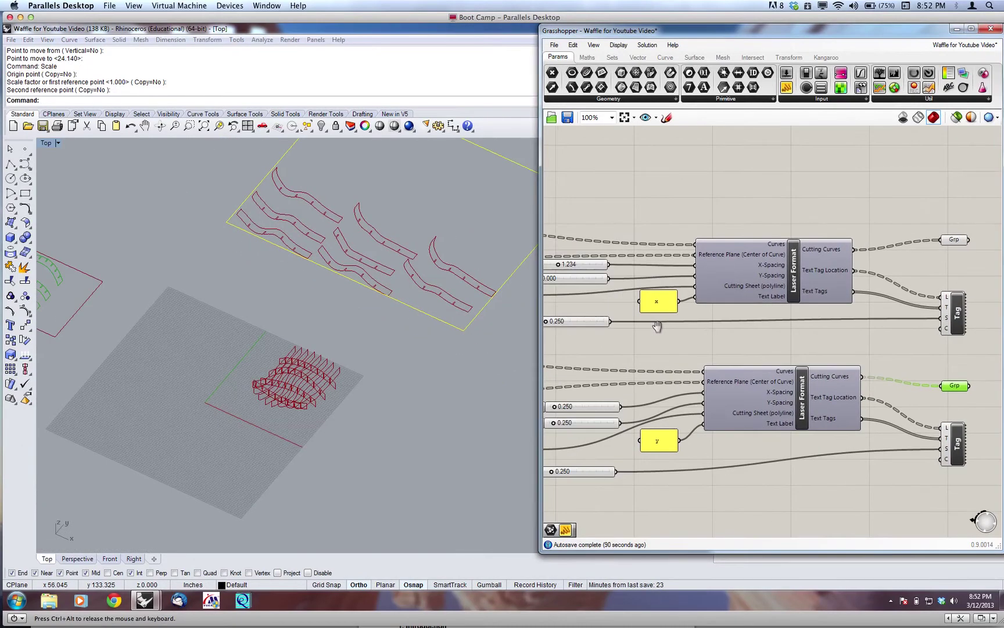
pyautogui.scroll(2, 755, 324)
pyautogui.moveTo(754, 321); pyautogui.dragTo(768, 318, button='right')
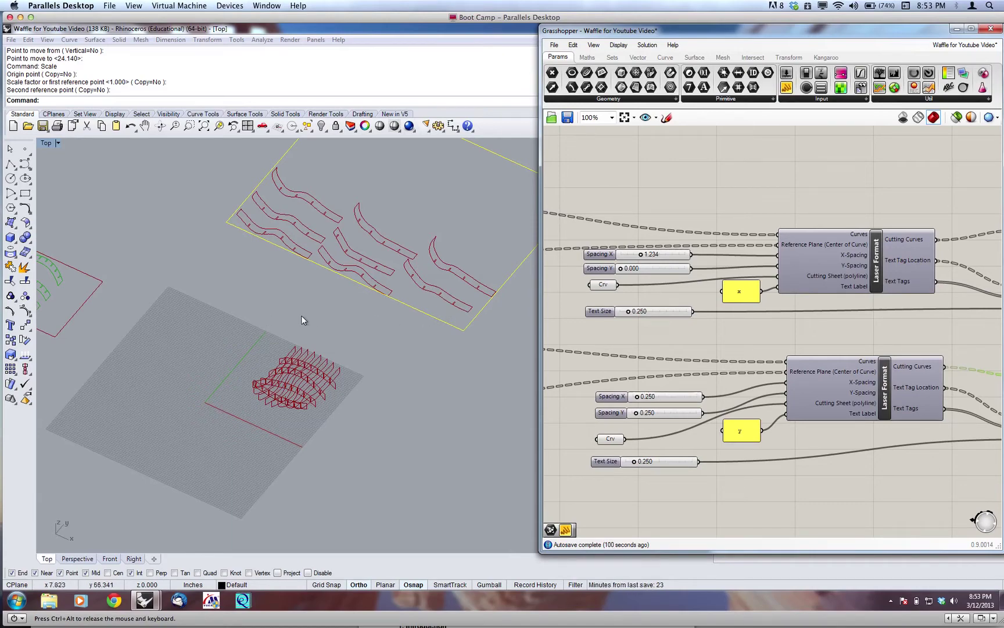
pyautogui.moveTo(269, 325); pyautogui.dragTo(354, 301, button='right')
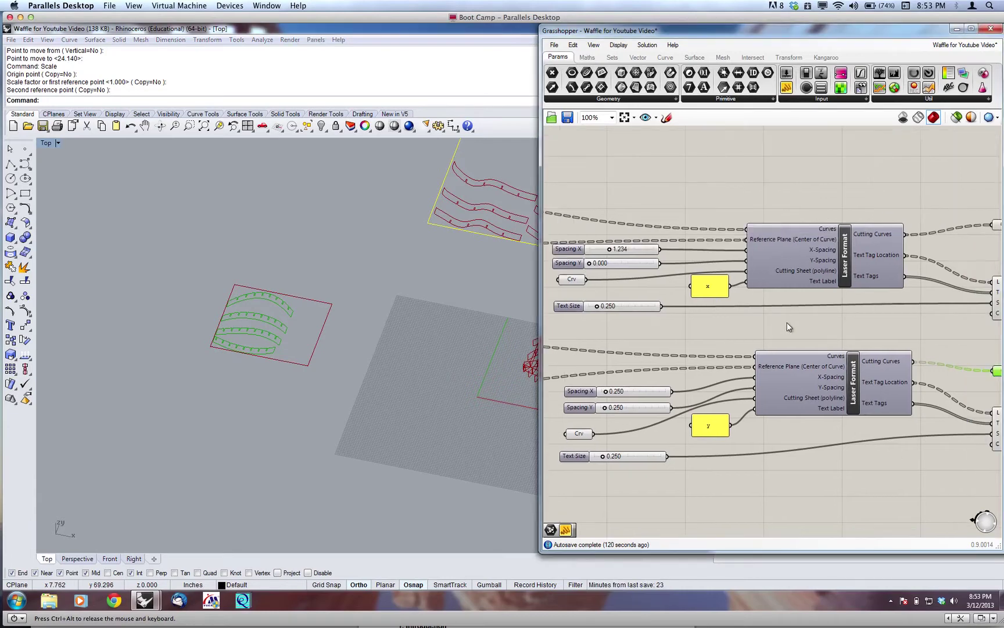
pyautogui.moveTo(852, 330); pyautogui.dragTo(726, 311, button='right')
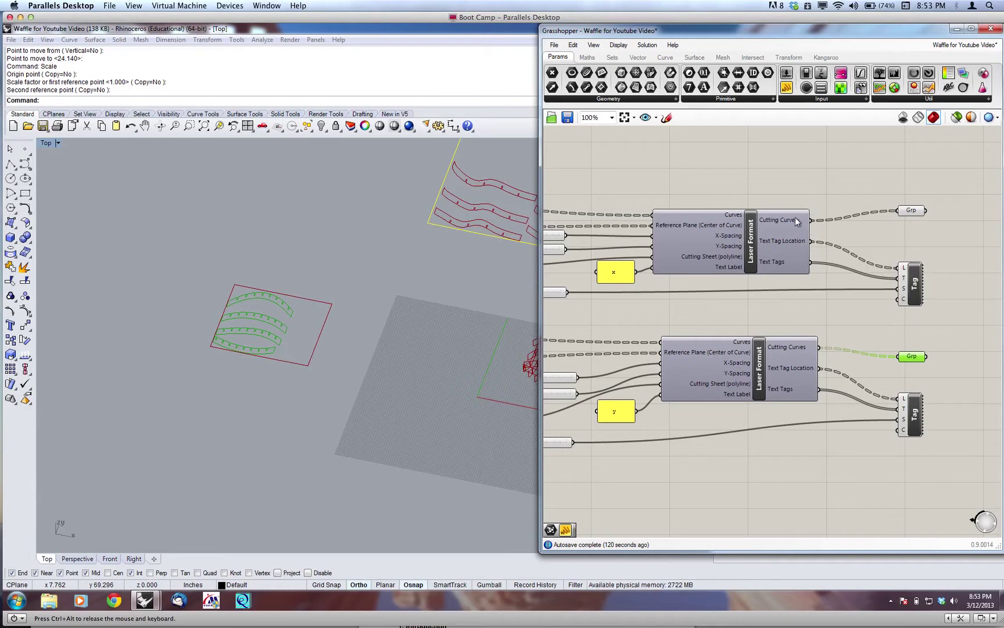
pyautogui.moveTo(797, 219)
pyautogui.moveTo(904, 270)
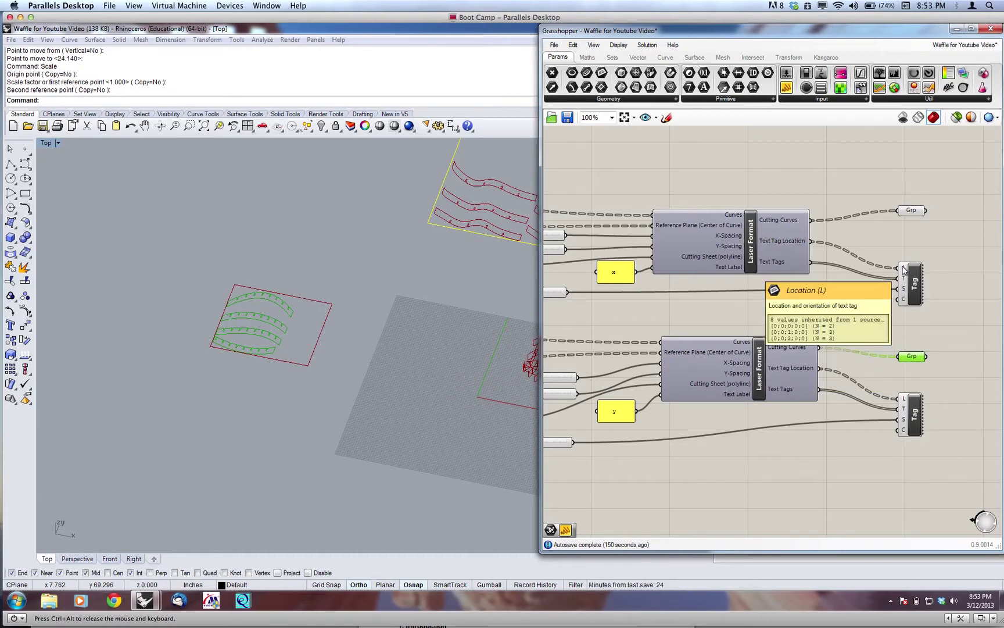
pyautogui.moveTo(905, 281)
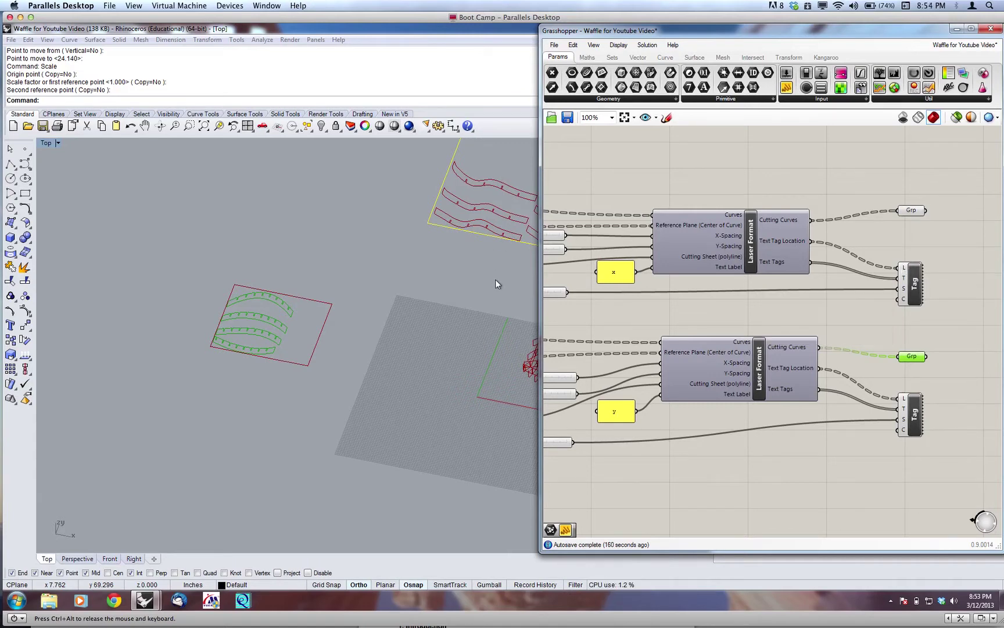
pyautogui.moveTo(441, 292); pyautogui.dragTo(313, 332, button='right')
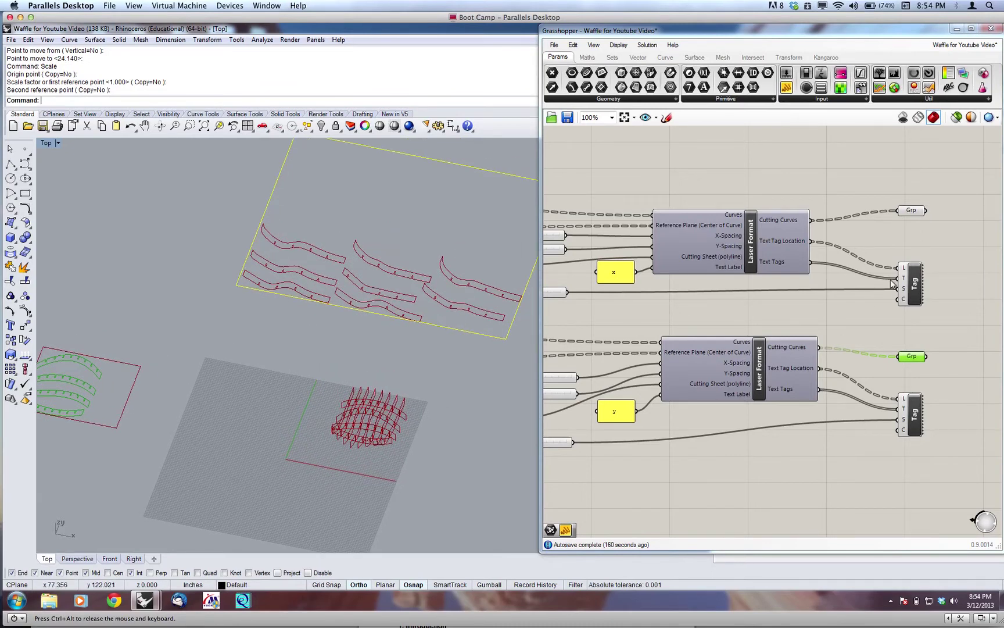
# Step: Flatten the Location input of both the x and y text tag components
pyautogui.moveTo(905, 271)
pyautogui.rightClick(904, 271)
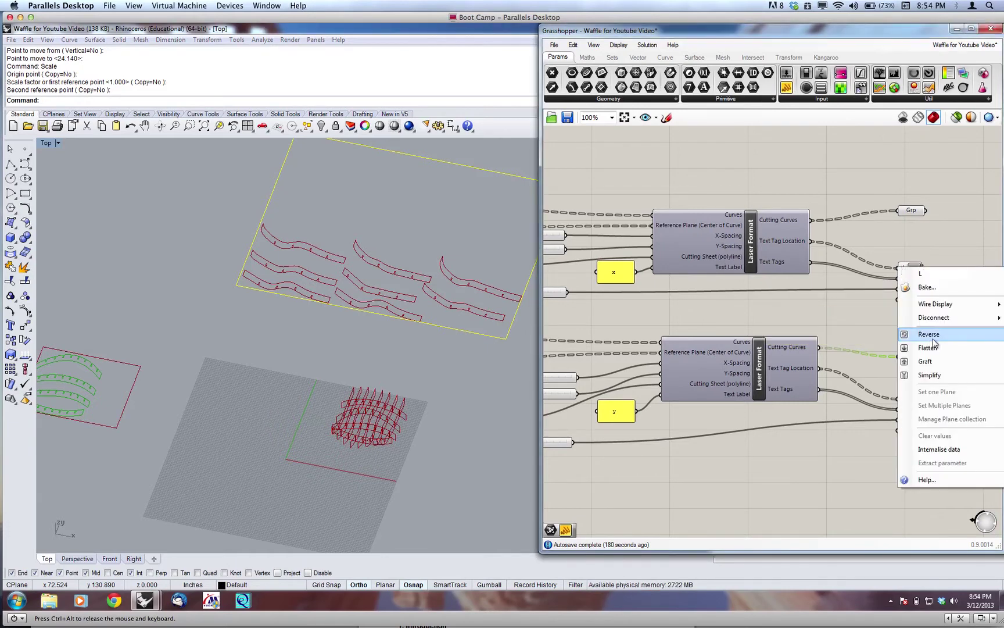
pyautogui.click(855, 309)
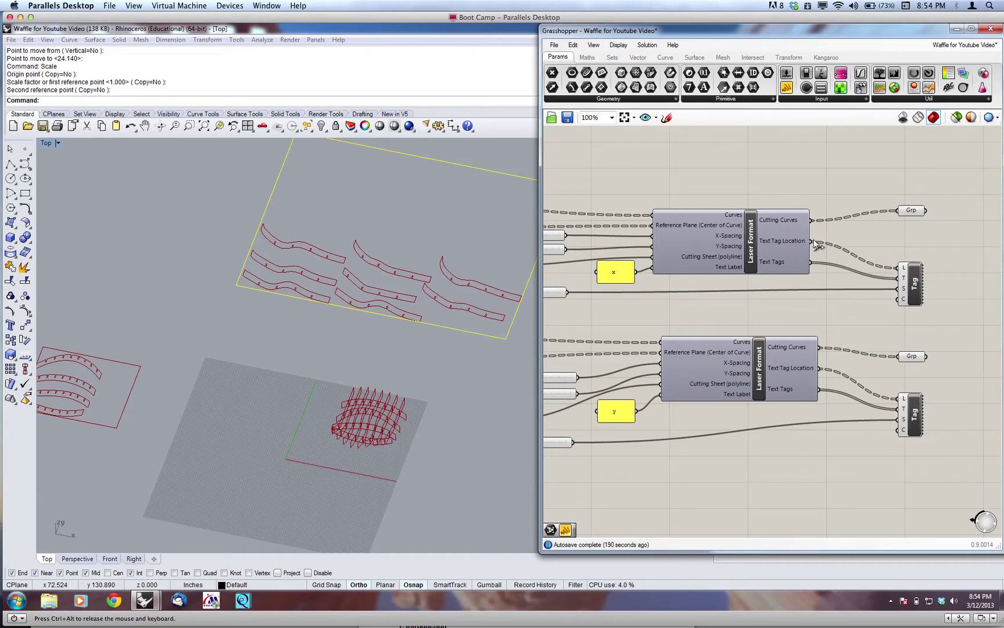
pyautogui.moveTo(905, 270)
pyautogui.rightClick(904, 273)
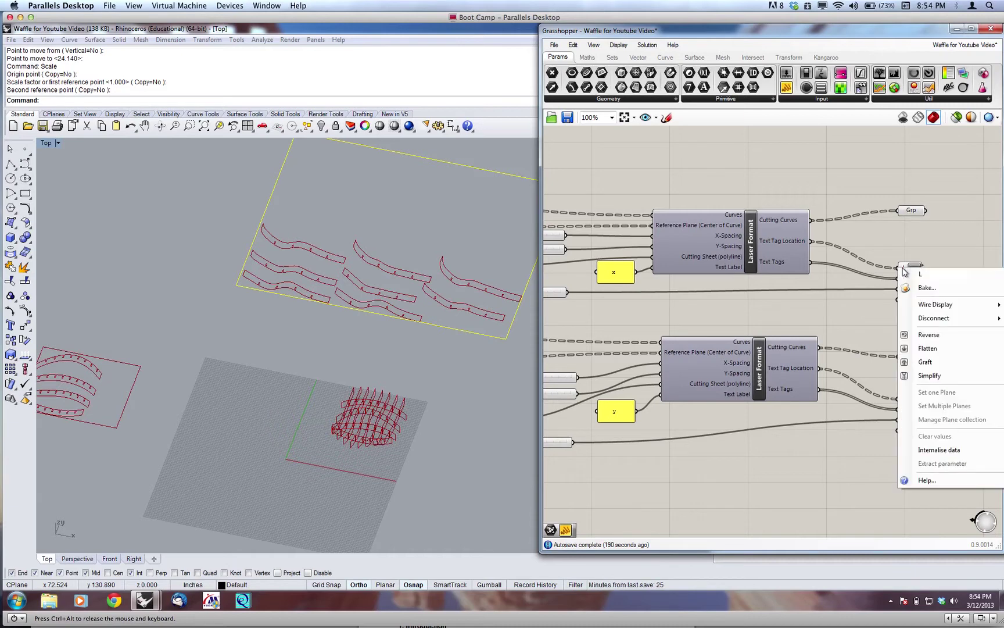
pyautogui.click(925, 348)
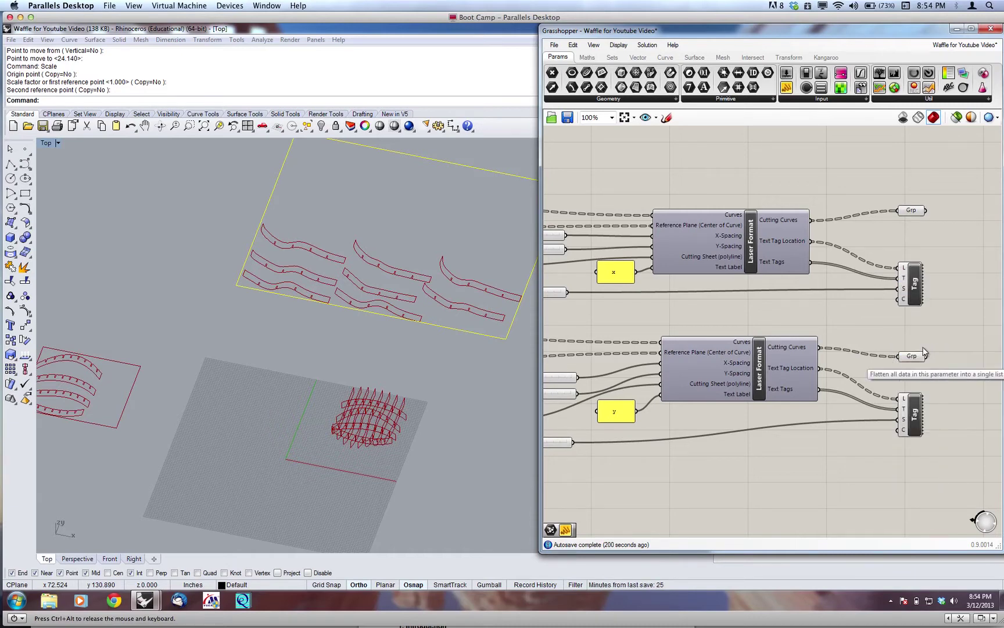
pyautogui.rightClick(904, 400)
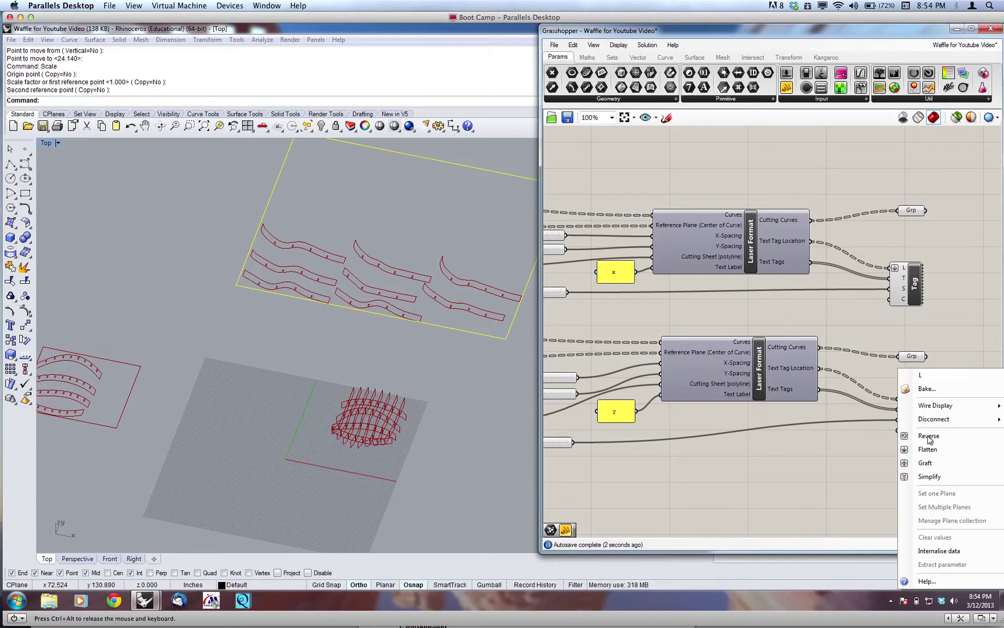
pyautogui.click(928, 449)
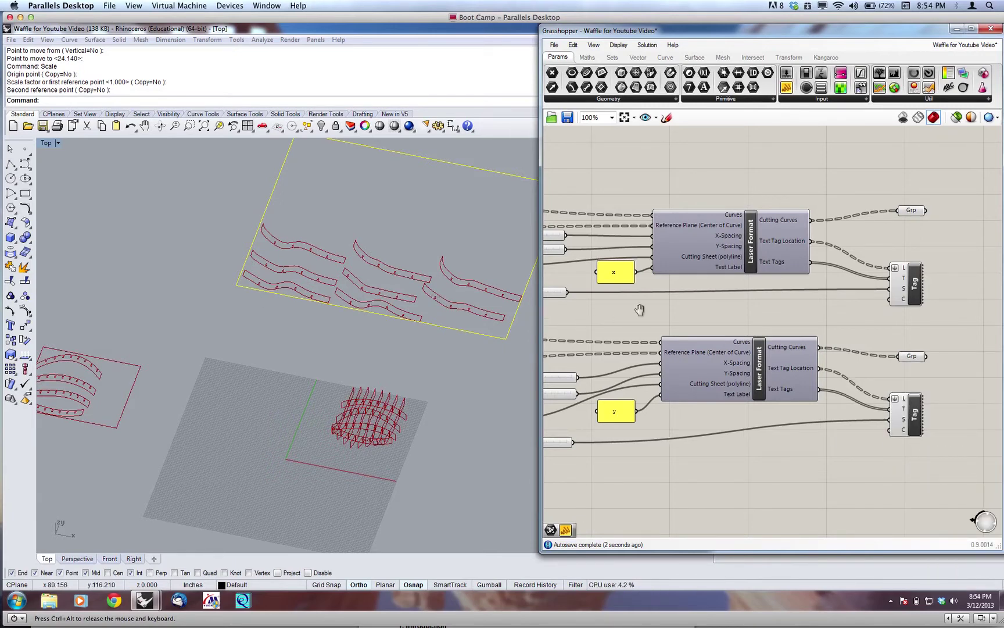
# Step: Increase the Text Size slider that feeds the x text tags
pyautogui.moveTo(640, 308); pyautogui.dragTo(701, 313, button='right')
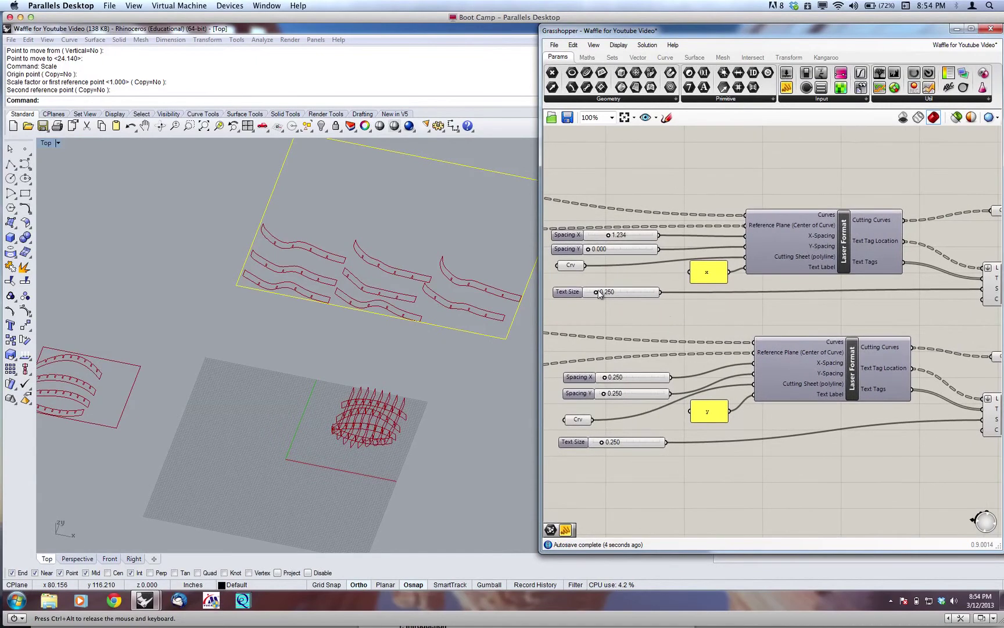
pyautogui.moveTo(598, 293); pyautogui.dragTo(649, 294)
# Step: Turn off flattening on the x text tag's Location input, inspect how the labels are placed, and flatten it again
pyautogui.moveTo(849, 300); pyautogui.dragTo(732, 299, button='right')
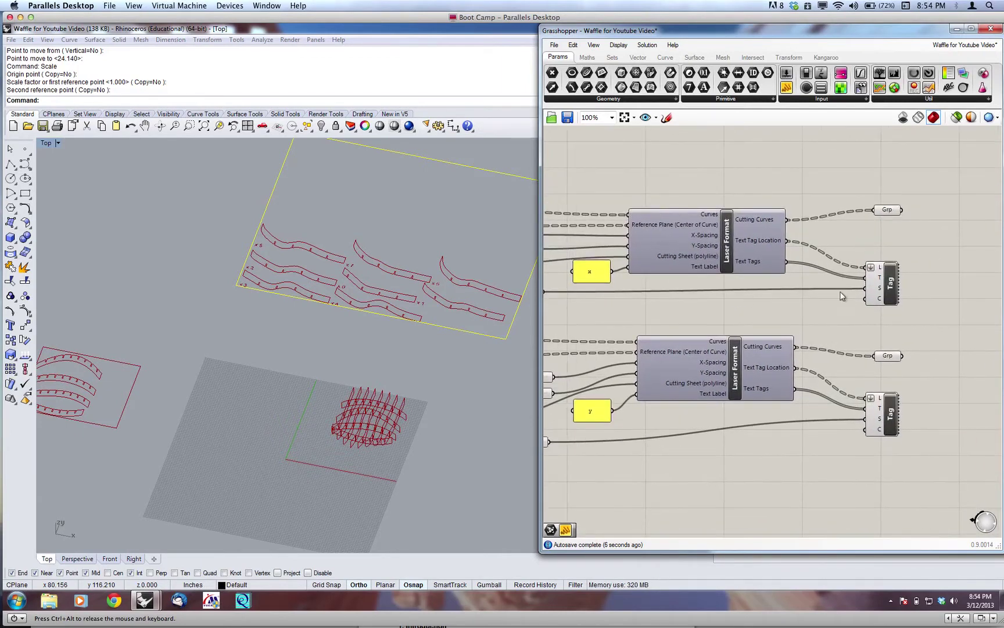
pyautogui.rightClick(876, 269)
pyautogui.click(897, 345)
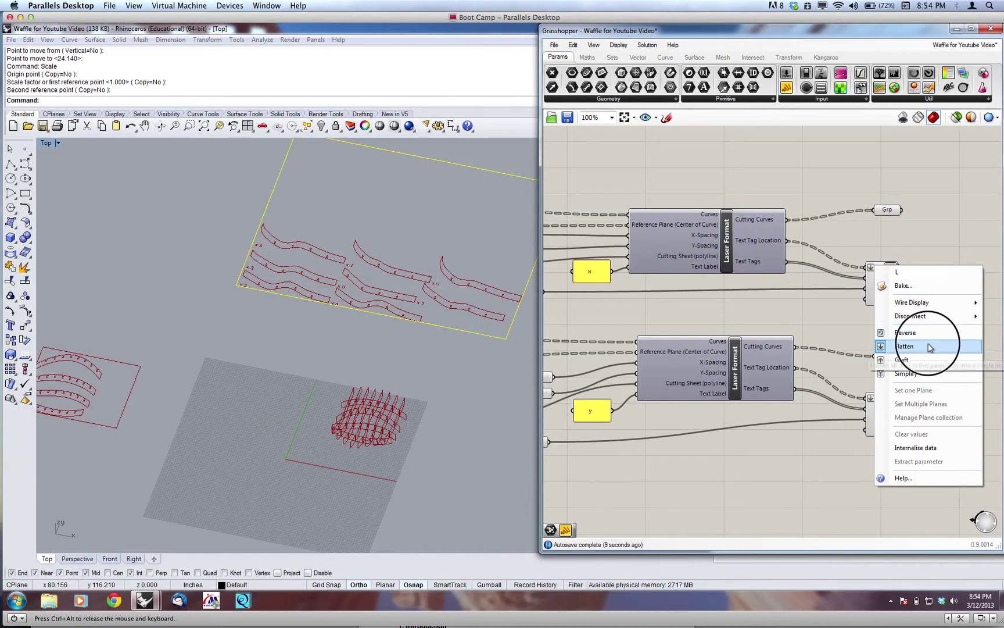
pyautogui.moveTo(312, 321); pyautogui.dragTo(348, 319, button='right')
pyautogui.scroll(5, 312, 316)
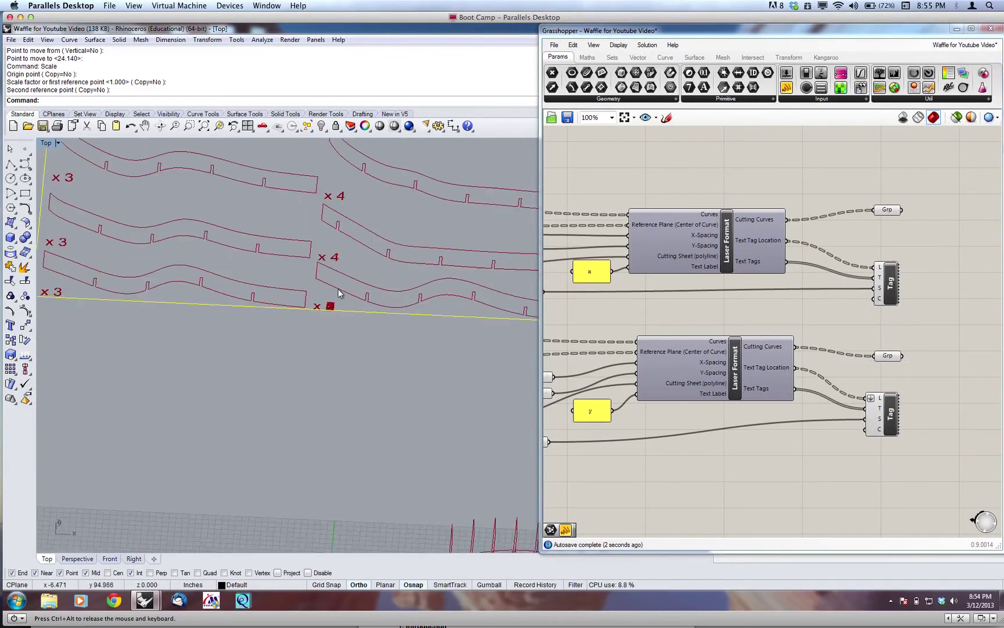
pyautogui.scroll(5, 329, 311)
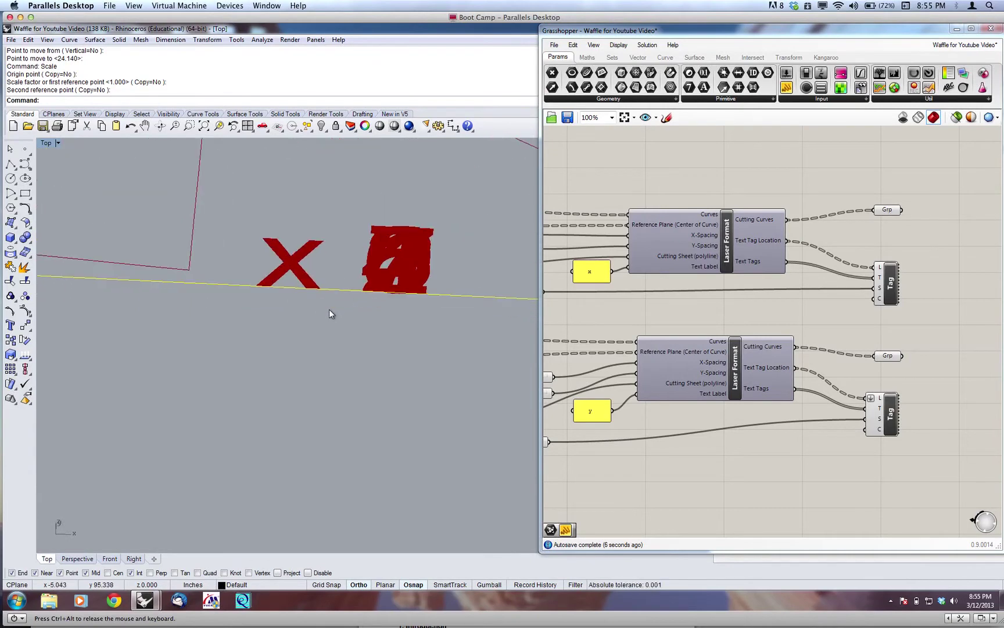
pyautogui.scroll(-5, 334, 330)
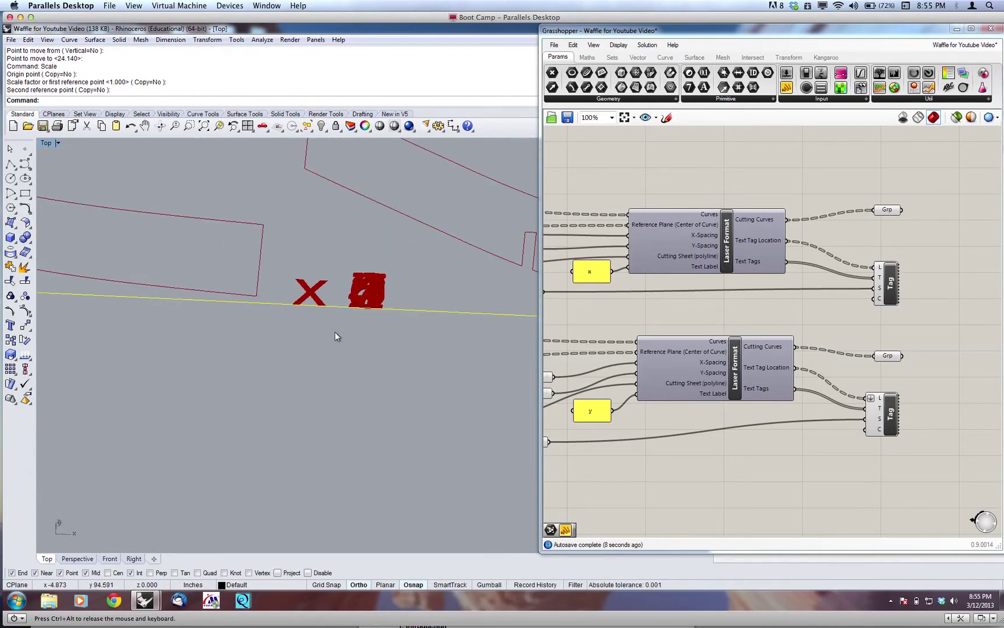
pyautogui.scroll(-2, 363, 325)
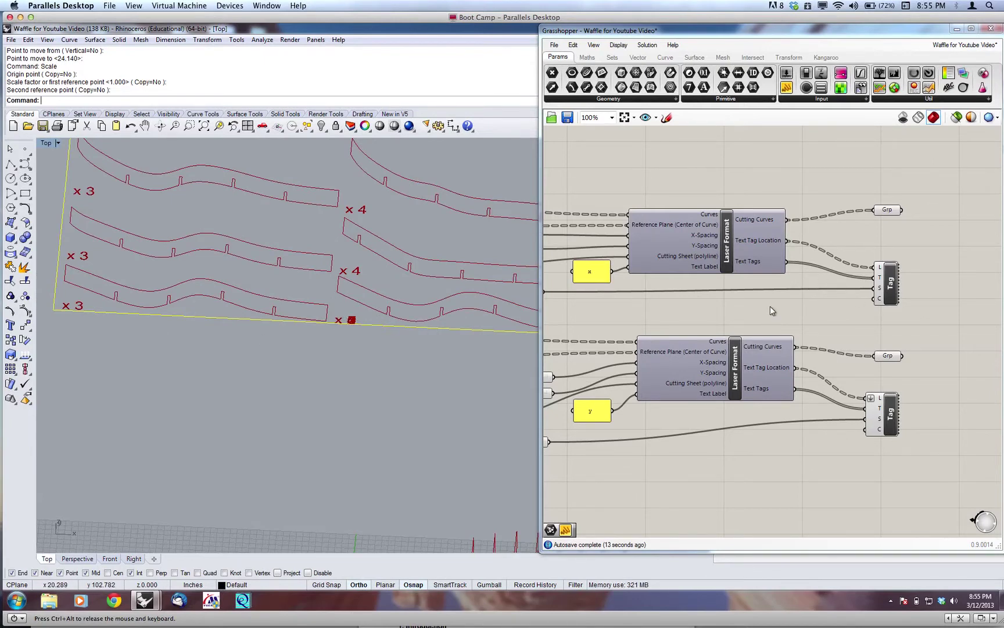
pyautogui.moveTo(721, 298); pyautogui.dragTo(768, 314, button='right')
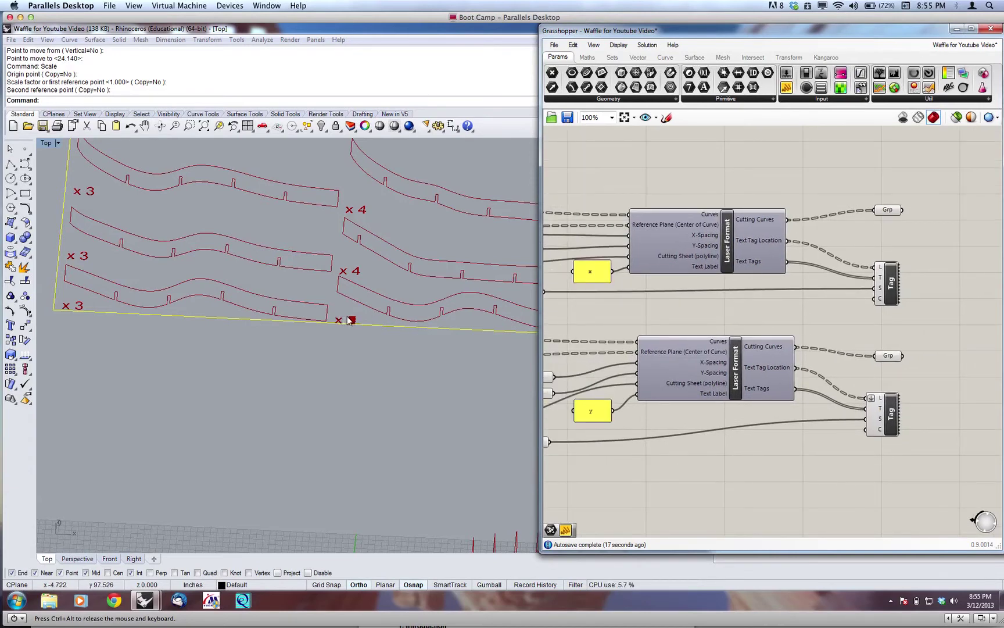
pyautogui.rightClick(881, 270)
pyautogui.click(906, 343)
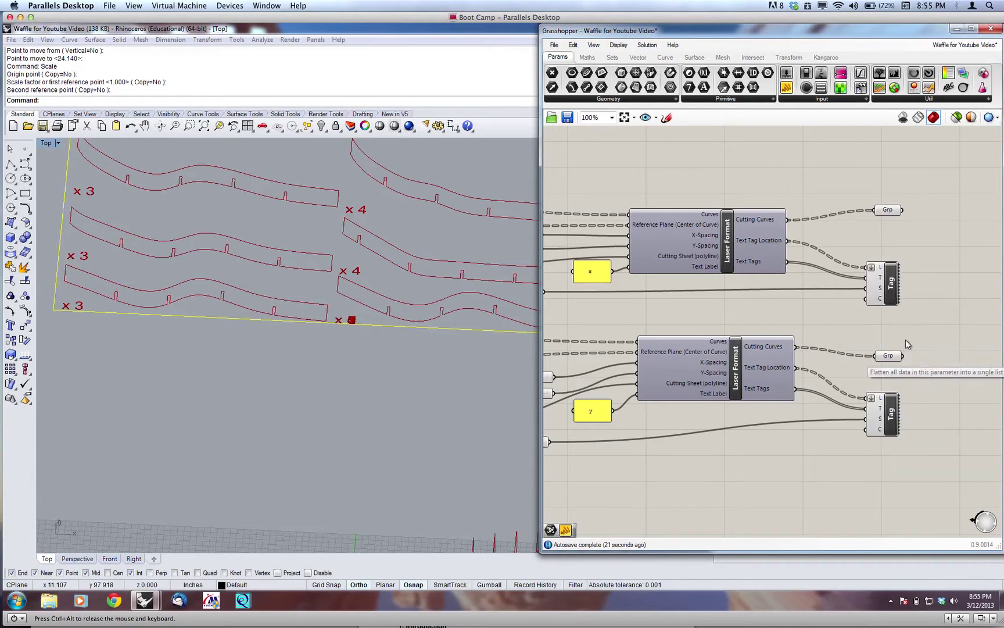
# Step: Inspect the numbered x labels next to each rib on the x cutting sheet
pyautogui.moveTo(361, 352)
pyautogui.keyDown('ctrl'); pyautogui.keyDown('shift'); pyautogui.mouseDown(button='right')
pyautogui.moveTo(385, 352)
pyautogui.moveTo(374, 359)
pyautogui.mouseUp(button='right'); pyautogui.keyUp('shift'); pyautogui.keyUp('ctrl')
pyautogui.scroll(-5, 372, 358)
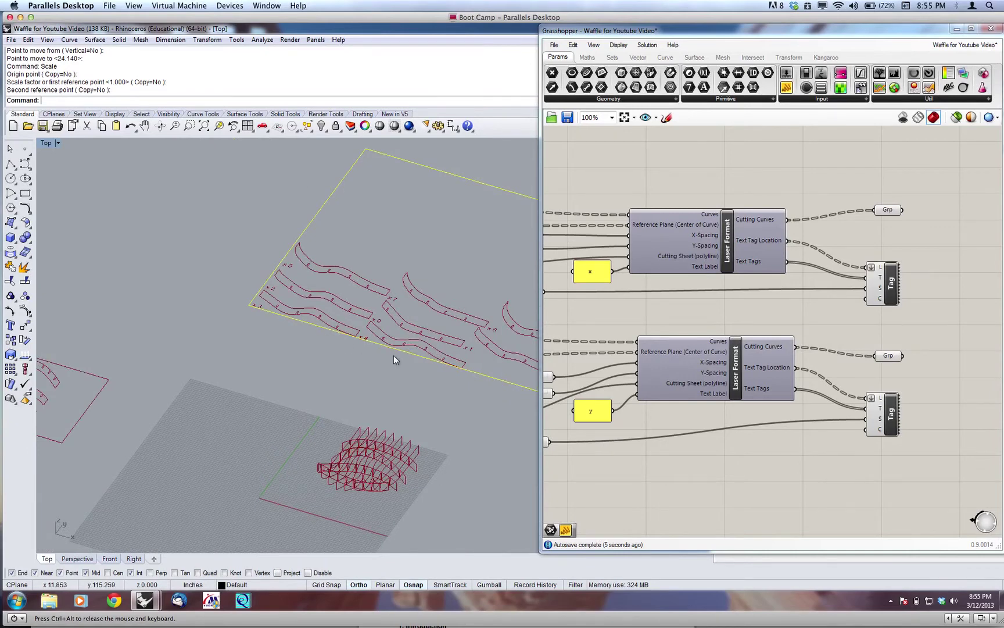
pyautogui.moveTo(425, 351); pyautogui.dragTo(326, 323, button='right')
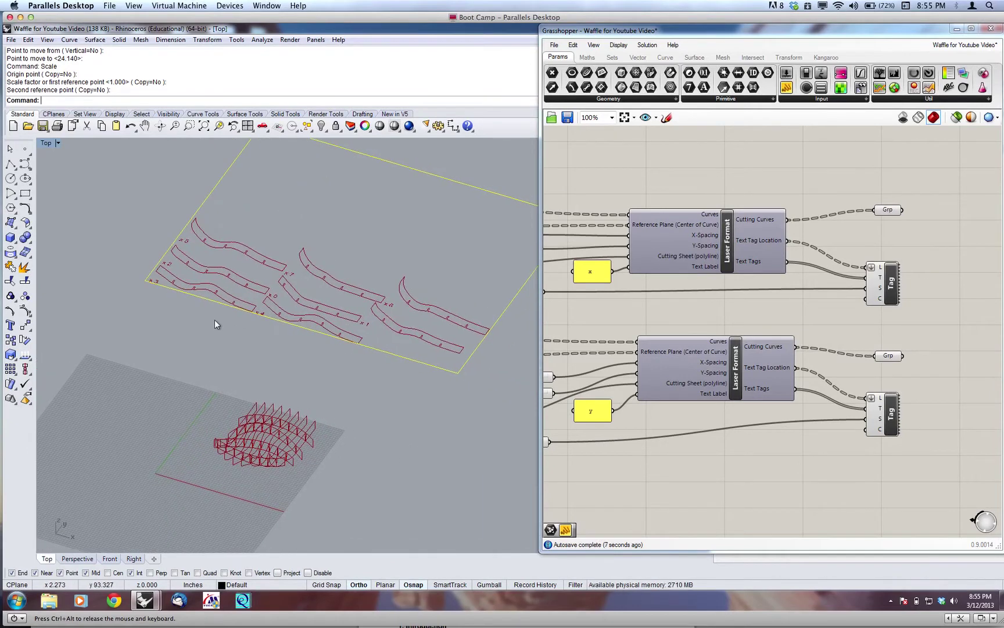
pyautogui.scroll(3, 175, 285)
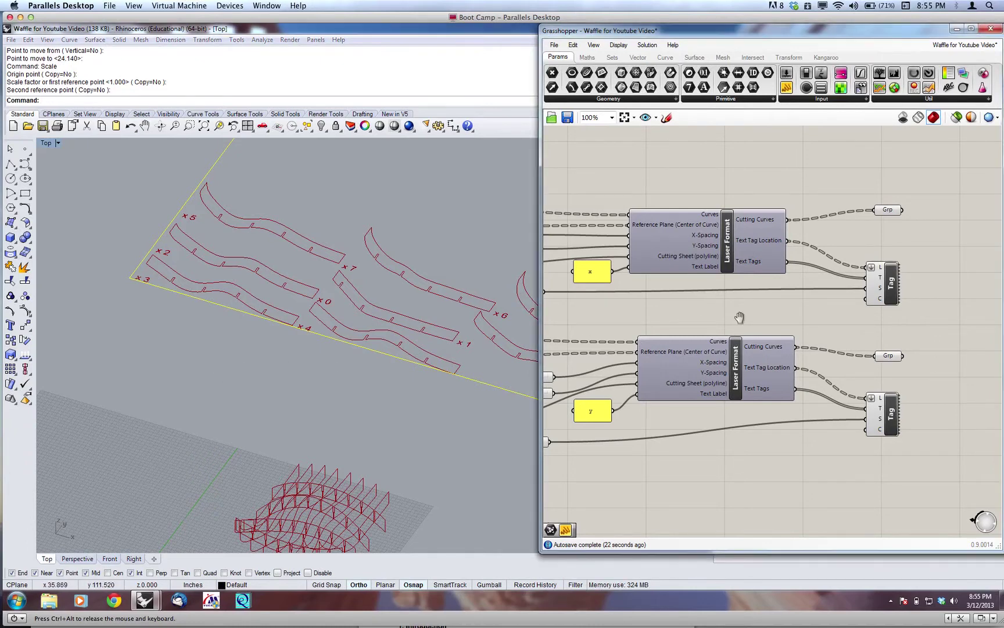
# Step: Review the x rib layout on the cutting sheet alongside the x and y Laser Format sections of the definition
pyautogui.moveTo(675, 313); pyautogui.dragTo(820, 300, button='right')
pyautogui.scroll(-2, 819, 301)
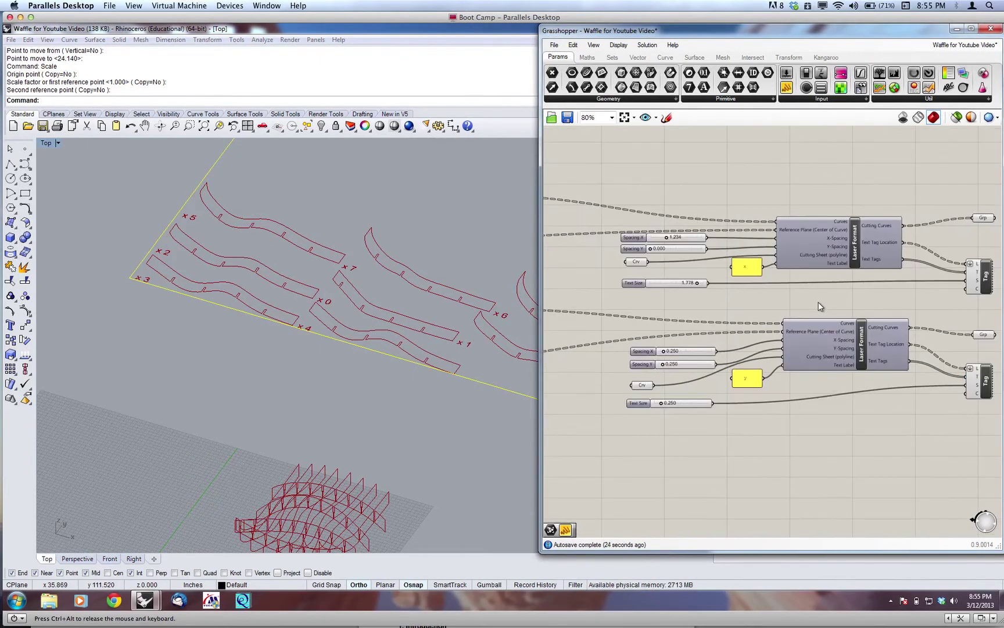
pyautogui.moveTo(293, 364); pyautogui.dragTo(241, 330, button='right')
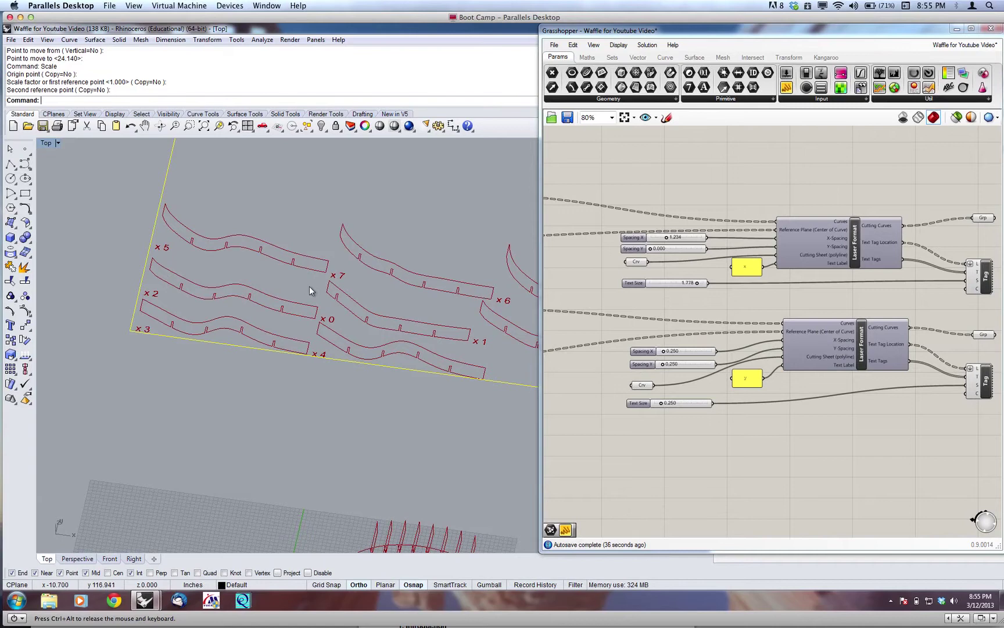
pyautogui.moveTo(287, 287); pyautogui.dragTo(399, 272, button='right')
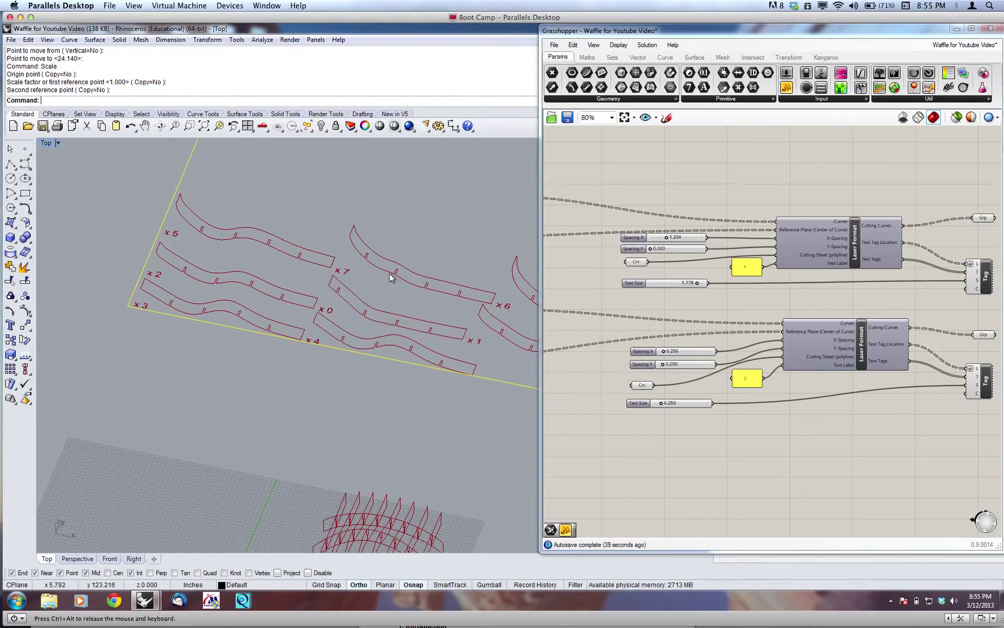
pyautogui.moveTo(584, 298); pyautogui.dragTo(655, 298, button='right')
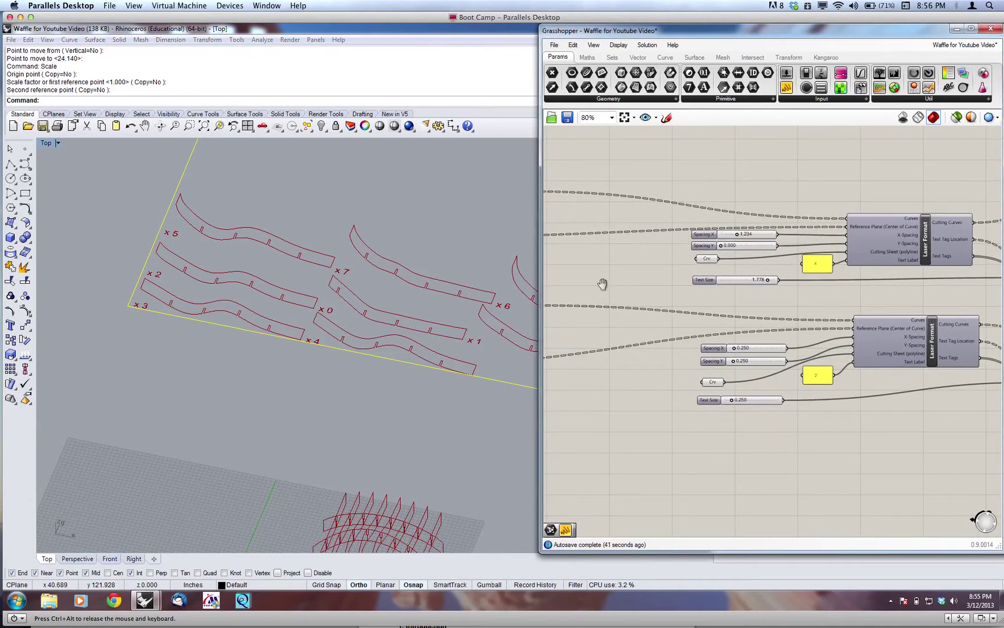
pyautogui.scroll(-5, 603, 284)
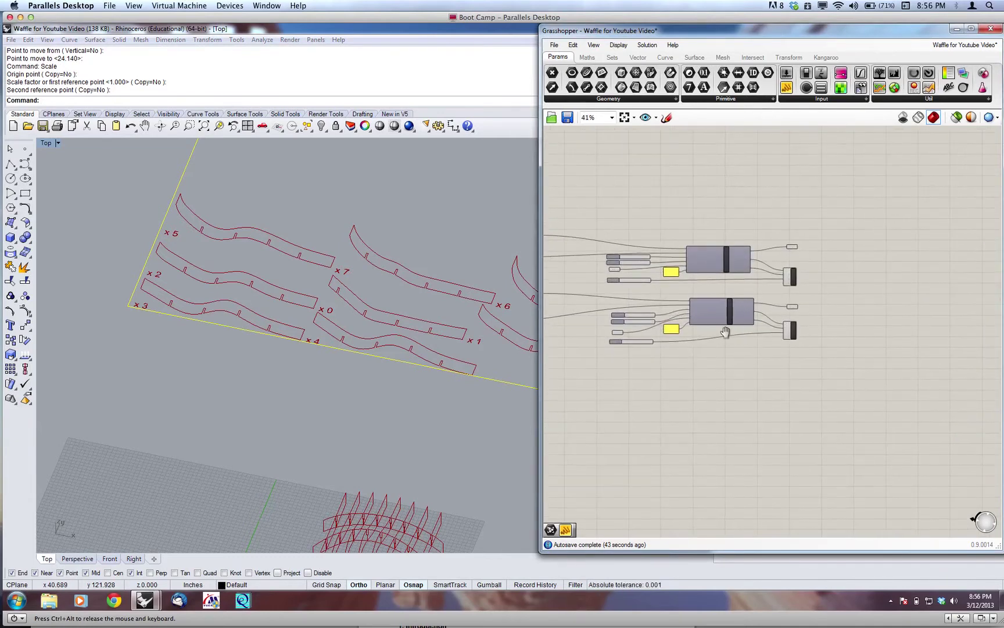
pyautogui.moveTo(725, 332); pyautogui.dragTo(753, 370, button='right')
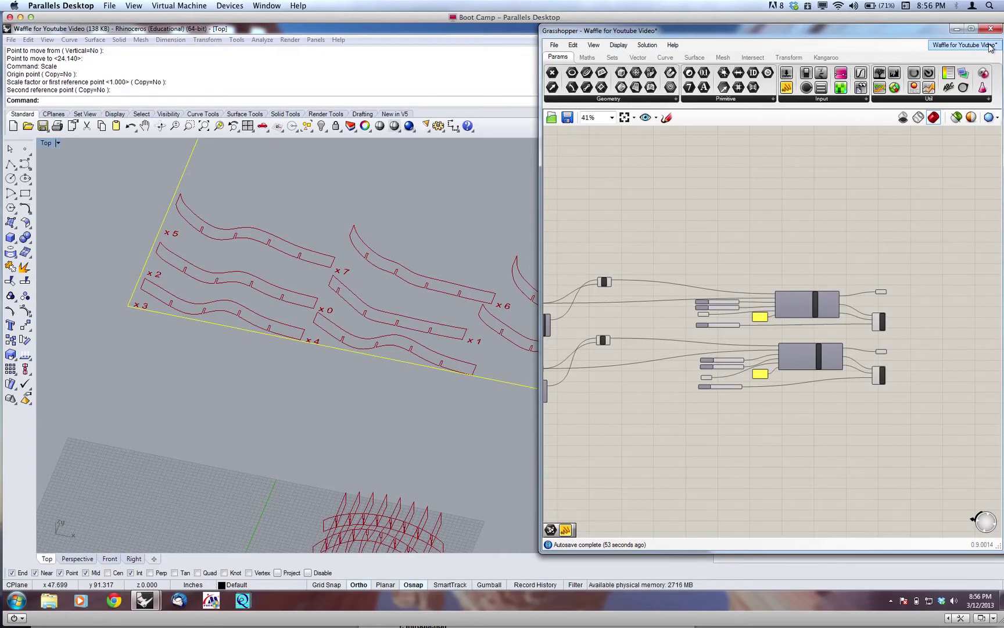
# Step: Switch to the open Waffle Generator1.1 definition and look over its component groups from the start of the graph
pyautogui.click(972, 49)
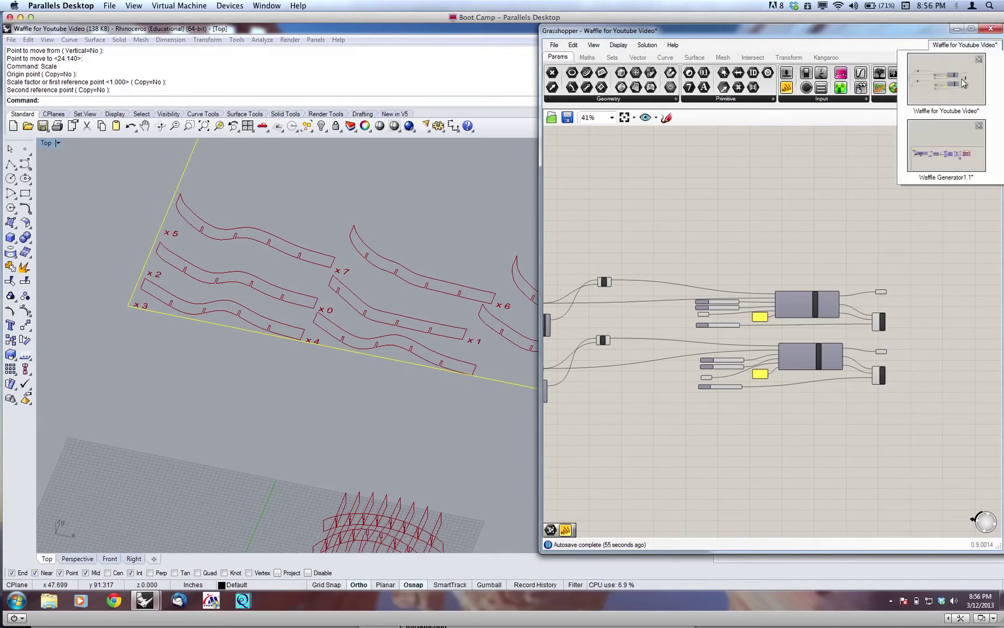
pyautogui.click(947, 155)
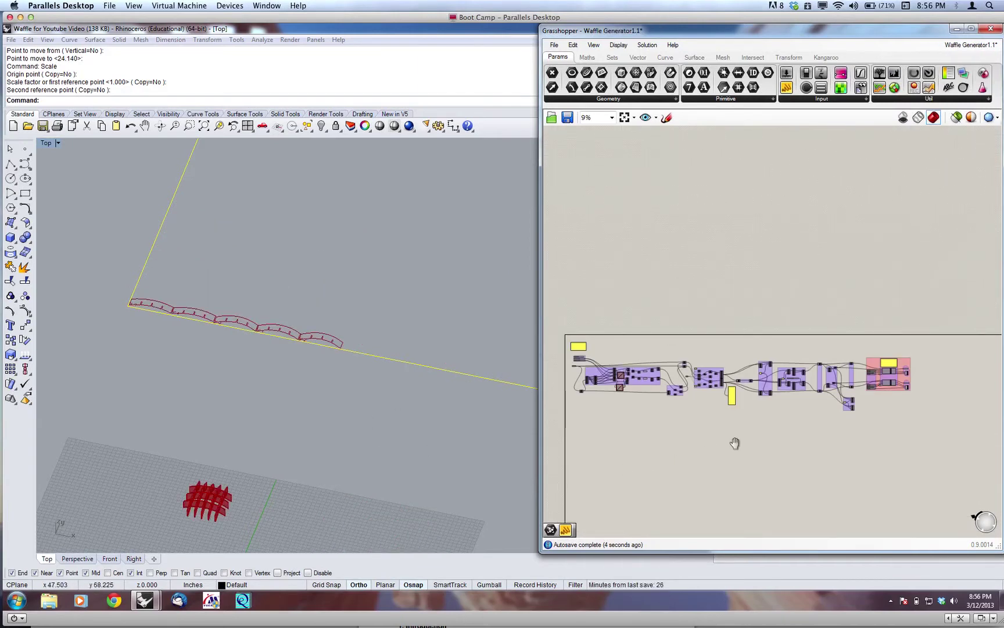
pyautogui.moveTo(647, 445); pyautogui.dragTo(725, 390, button='right')
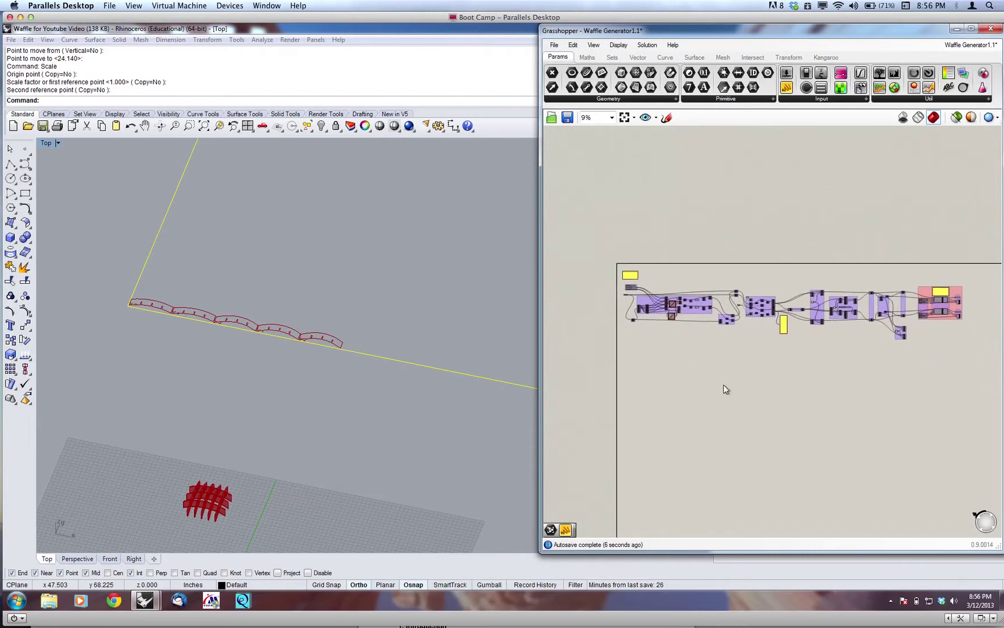
pyautogui.scroll(3, 643, 296)
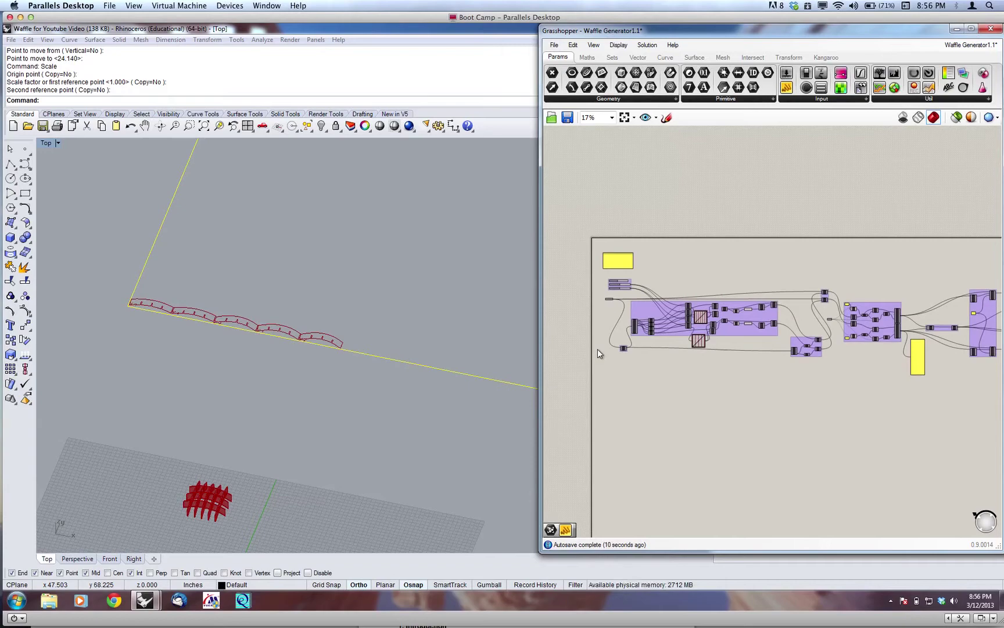
pyautogui.moveTo(590, 321); pyautogui.dragTo(627, 321, button='right')
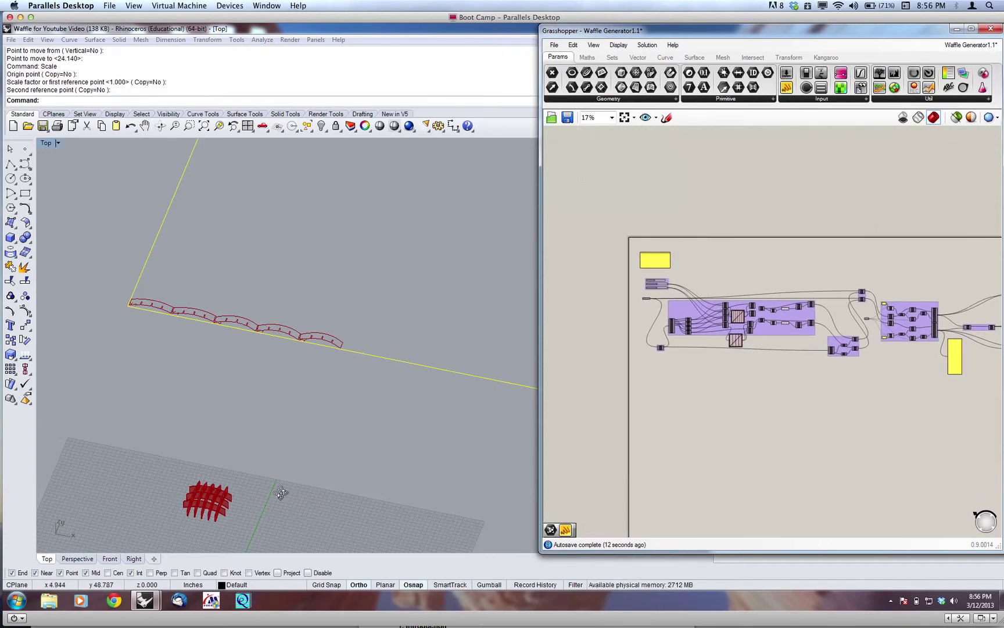
# Step: Show the hidden objects around the small waffle structure in the Rhino model
pyautogui.moveTo(349, 386); pyautogui.dragTo(130, 442, button='right')
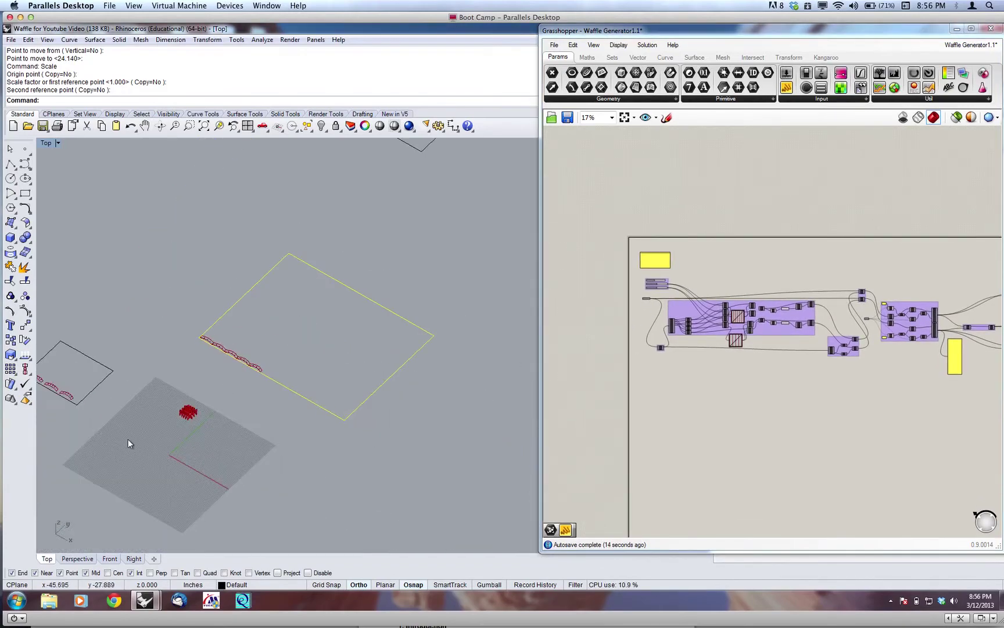
pyautogui.scroll(2, 173, 419)
pyautogui.scroll(5, 173, 419)
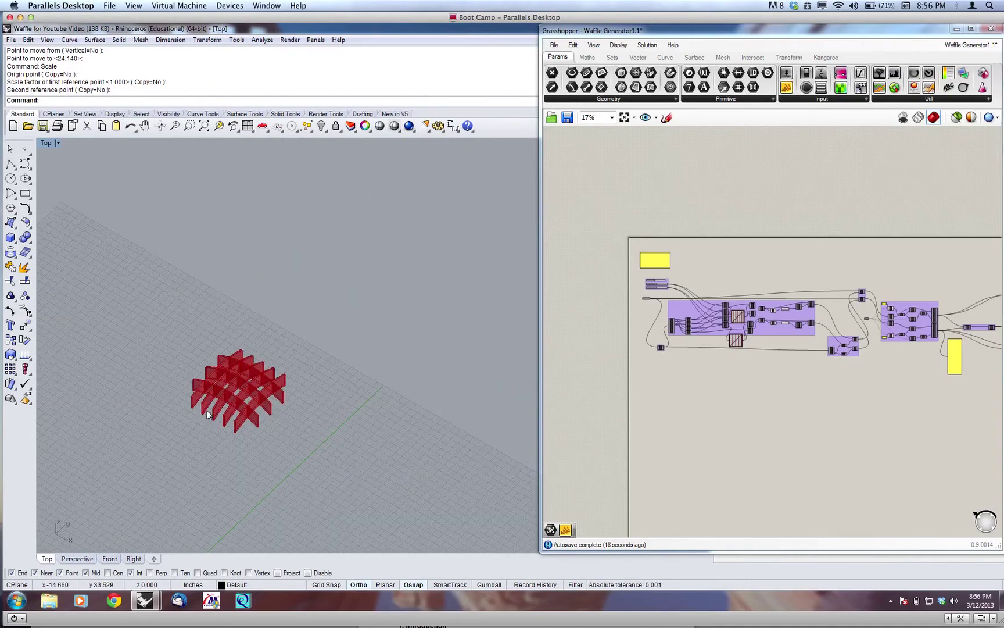
pyautogui.write('show')
pyautogui.press('Return')
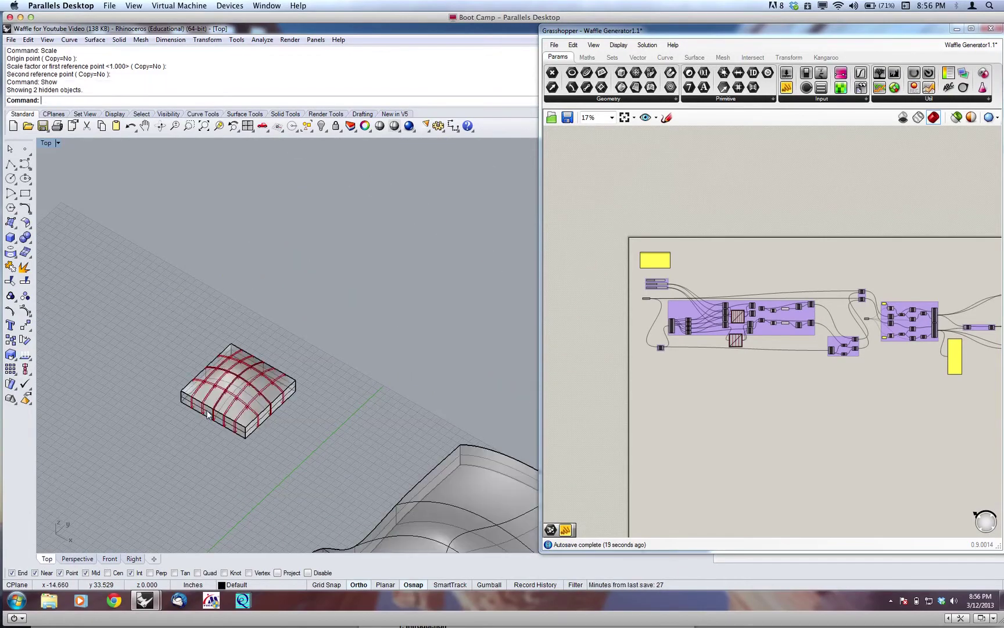
# Step: Hide the large wavy polysurface, keeping the small domed box around the waffle shown
pyautogui.click(257, 411)
pyautogui.moveTo(225, 439); pyautogui.dragTo(490, 377, button='right')
pyautogui.click(498, 379)
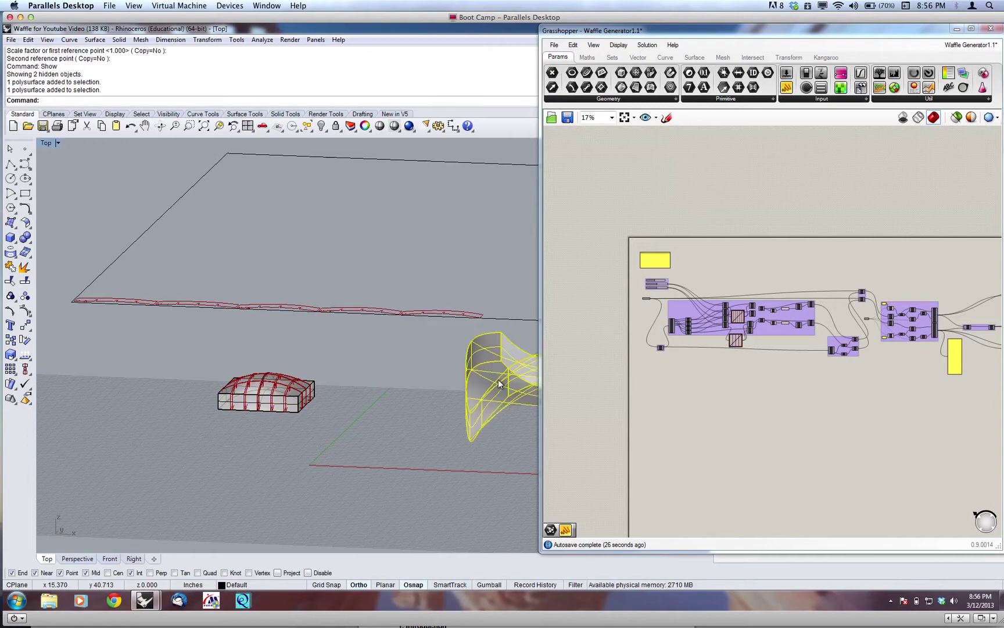
pyautogui.write('Hide')
pyautogui.press('Return')
pyautogui.moveTo(404, 385); pyautogui.dragTo(435, 429, button='right')
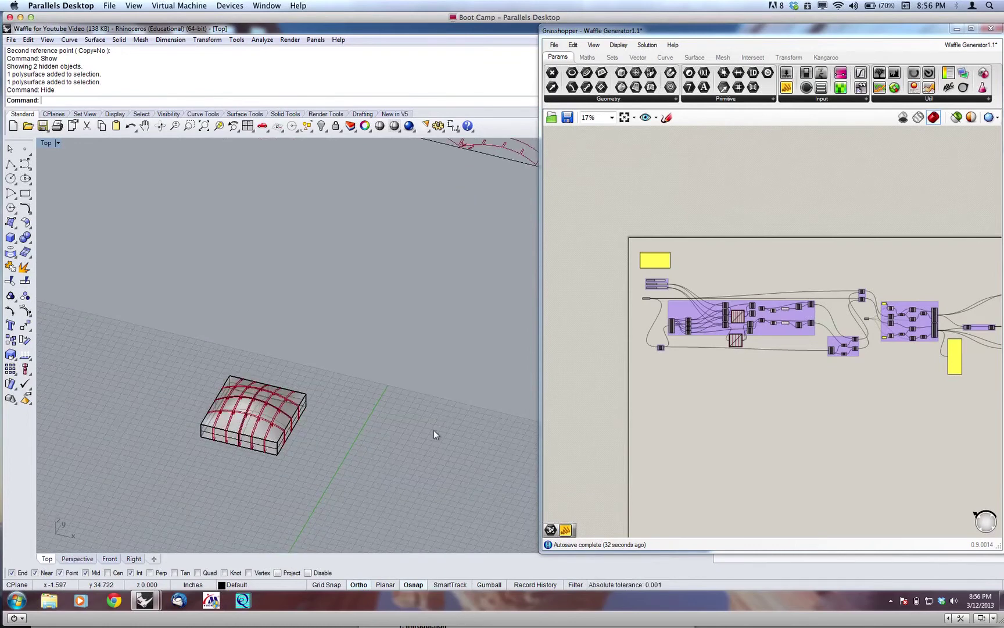
# Step: Select the small domed box and set the active viewport's display mode to Wireframe
pyautogui.moveTo(766, 382); pyautogui.dragTo(824, 411, button='right')
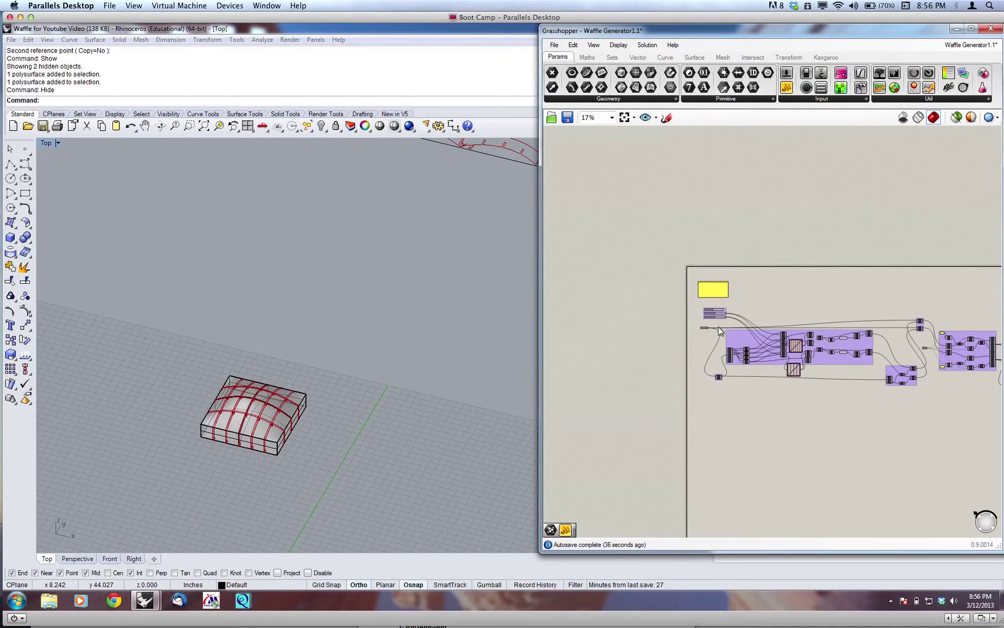
pyautogui.scroll(1, 719, 330)
pyautogui.scroll(1, 817, 353)
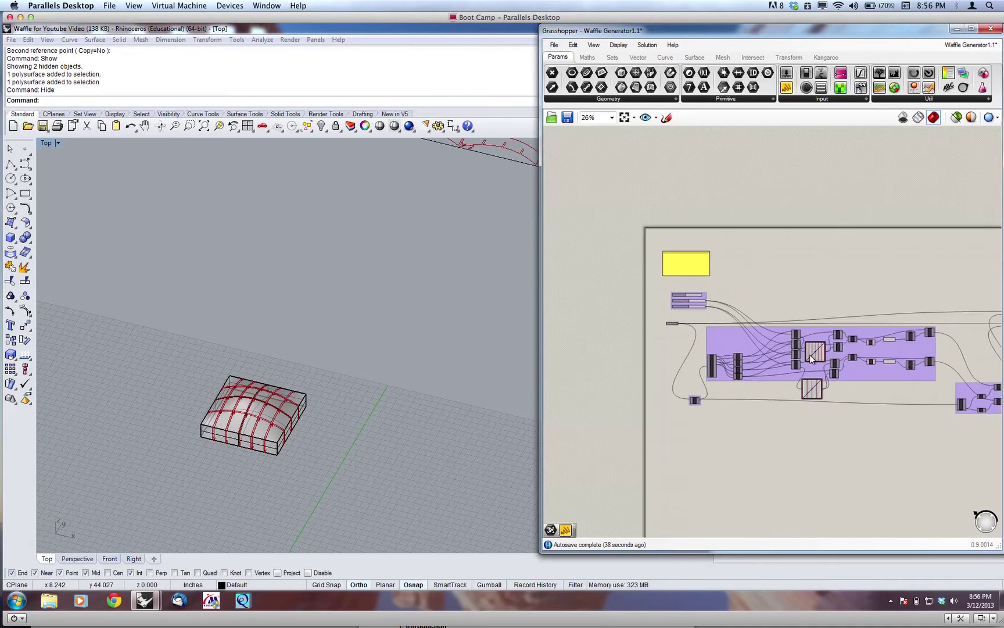
pyautogui.moveTo(910, 293); pyautogui.dragTo(902, 272, button='right')
pyautogui.click(306, 414)
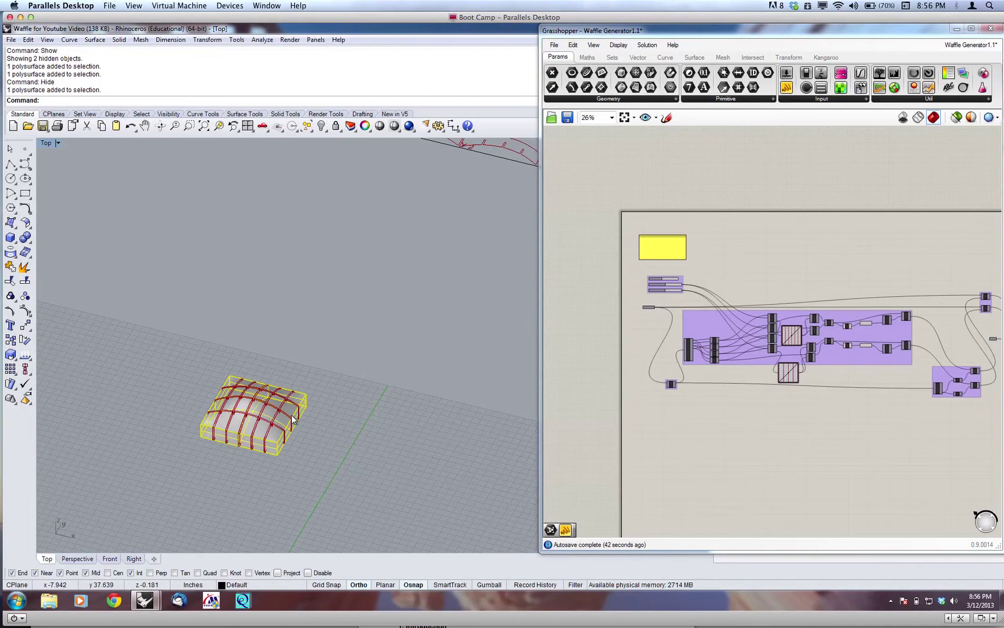
pyautogui.click(394, 128)
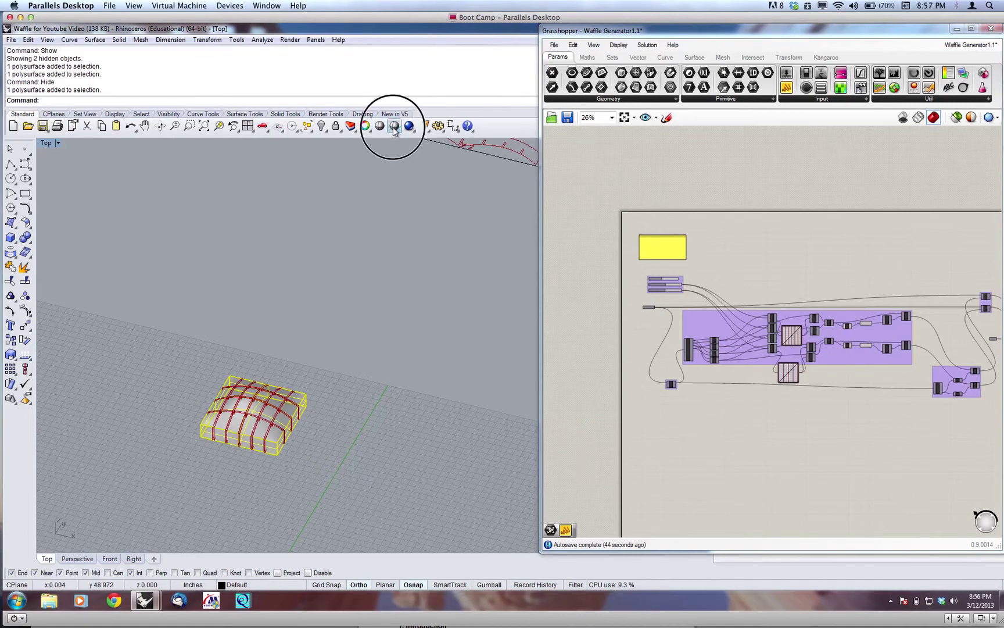
pyautogui.click(394, 128)
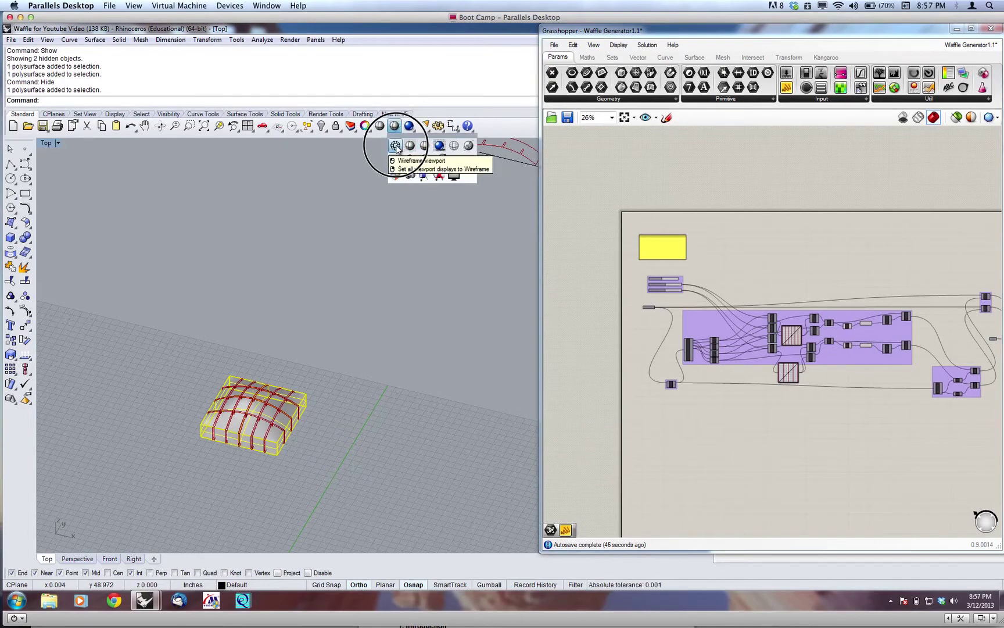
pyautogui.click(395, 147)
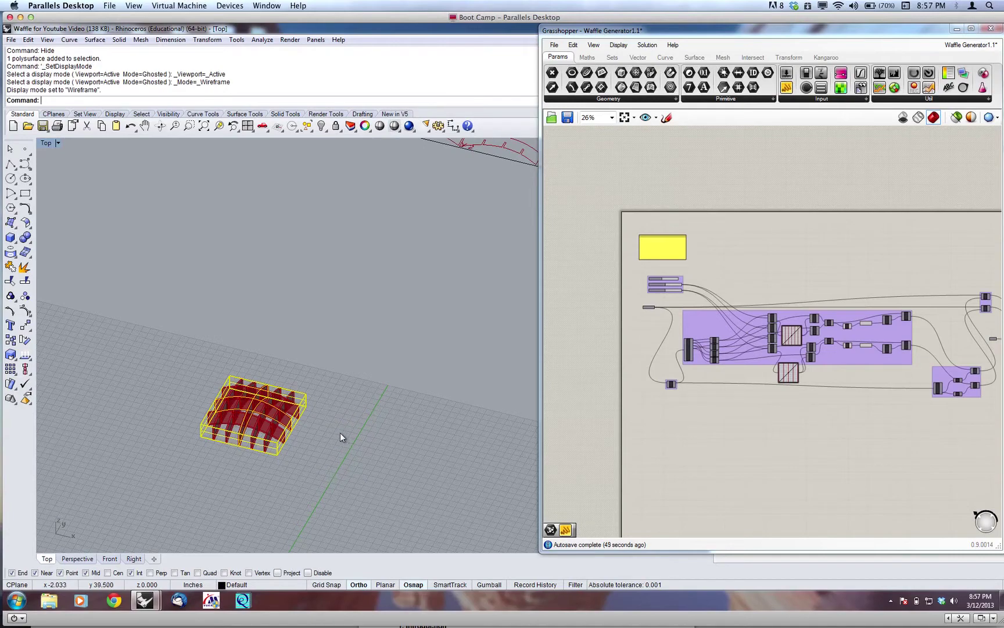
# Step: Examine the waffle ribs inside the domed box from above and at an angle
pyautogui.moveTo(340, 432); pyautogui.dragTo(306, 430, button='right')
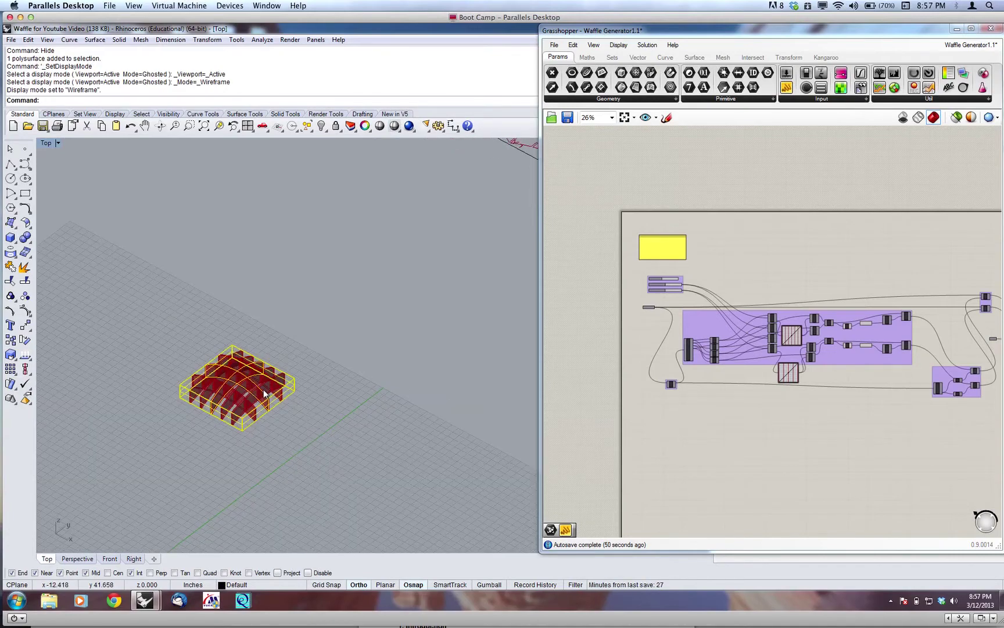
pyautogui.scroll(1, 248, 394)
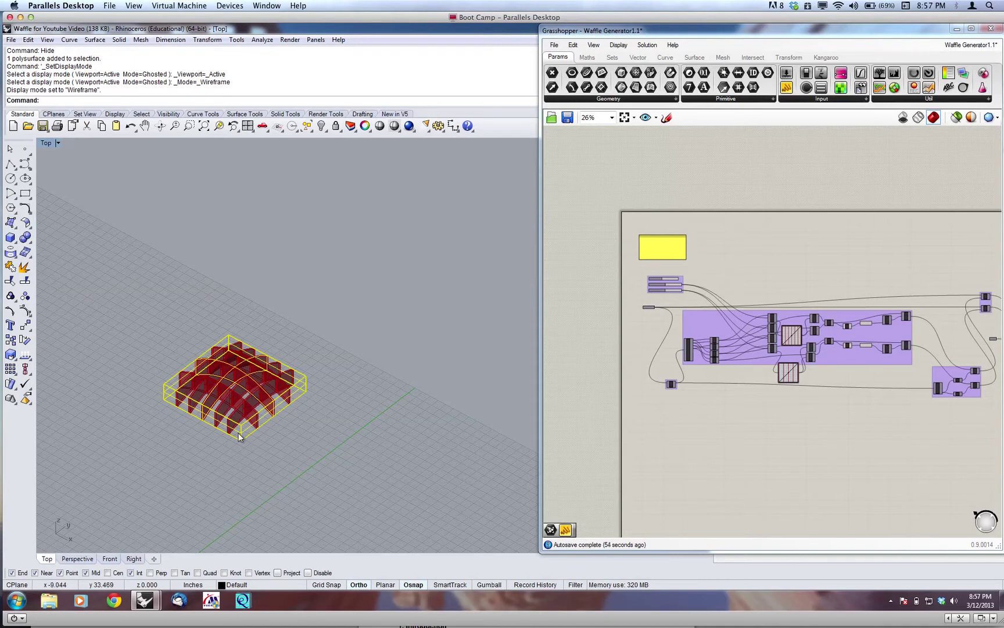
pyautogui.moveTo(236, 435); pyautogui.dragTo(300, 523, button='right')
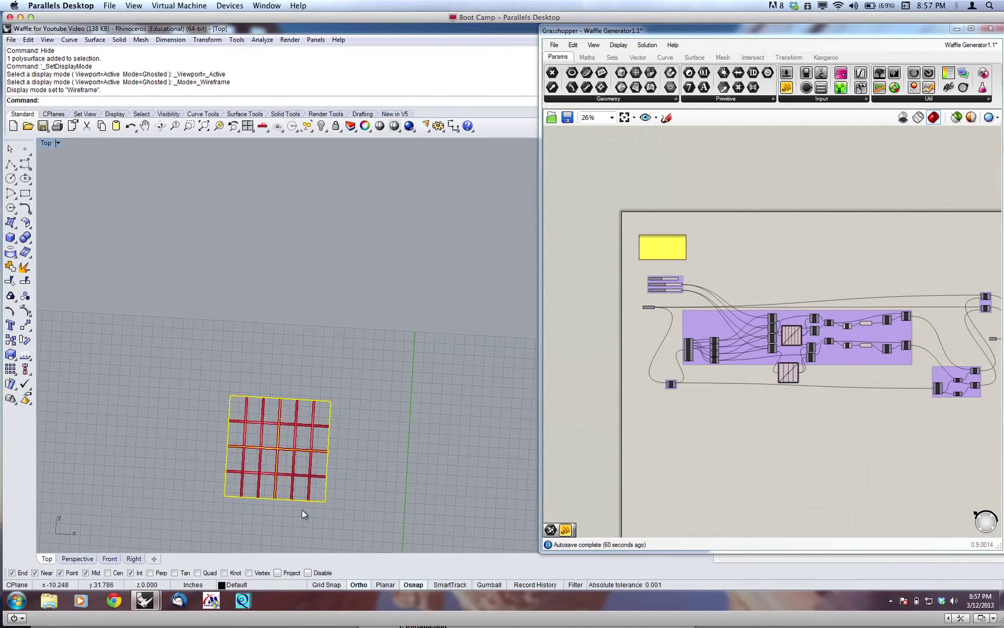
pyautogui.moveTo(273, 492); pyautogui.dragTo(202, 408, button='right')
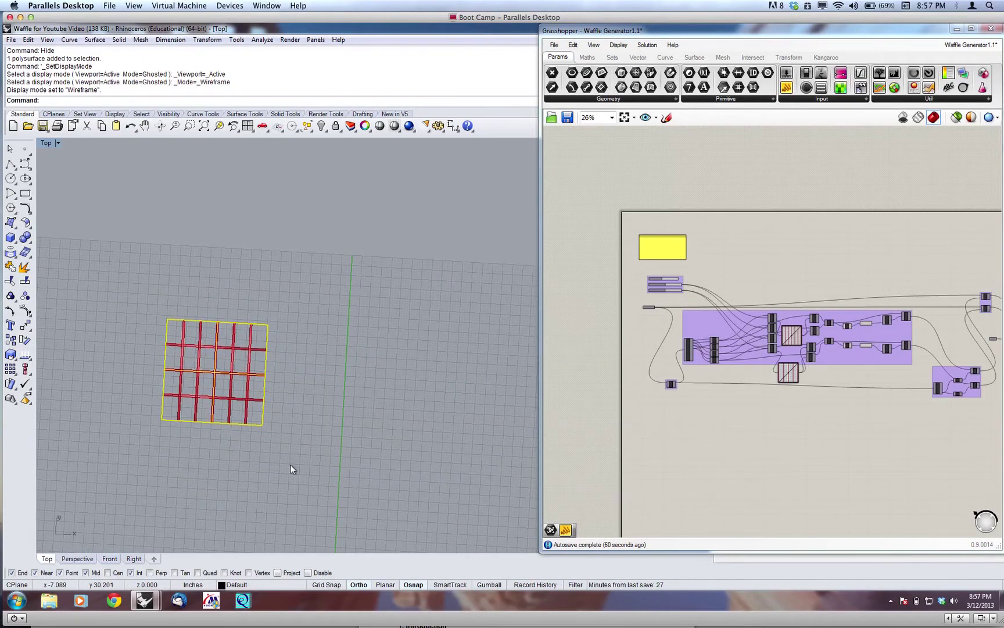
pyautogui.keyDown('ctrl'); pyautogui.keyDown('shift'); pyautogui.moveTo(264, 437); pyautogui.dragTo(259, 407, button='right'); pyautogui.keyUp('shift'); pyautogui.keyUp('ctrl')
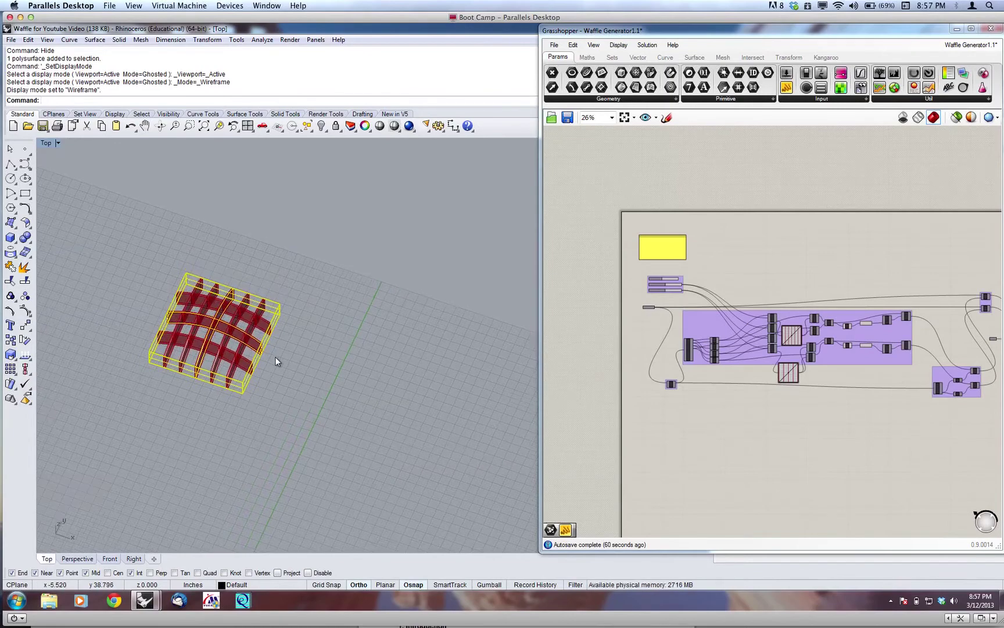
pyautogui.keyDown('ctrl'); pyautogui.keyDown('shift'); pyautogui.moveTo(274, 356); pyautogui.dragTo(301, 410, button='right'); pyautogui.keyUp('shift'); pyautogui.keyUp('ctrl')
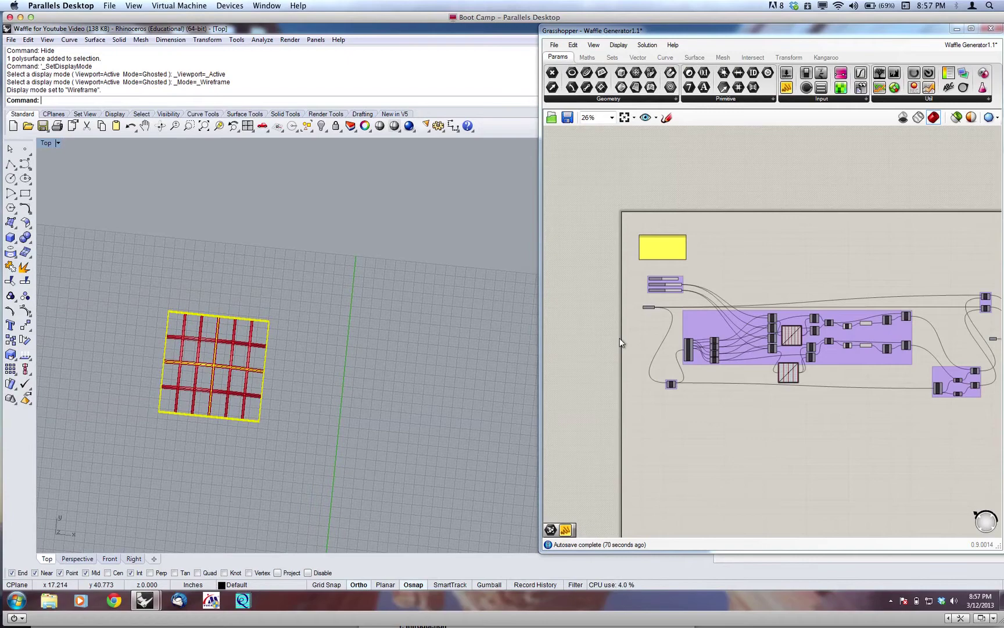
# Step: Set the waffle's Number of Frames (X) to 20 and inspect the regenerated ribs up close
pyautogui.scroll(4, 639, 337)
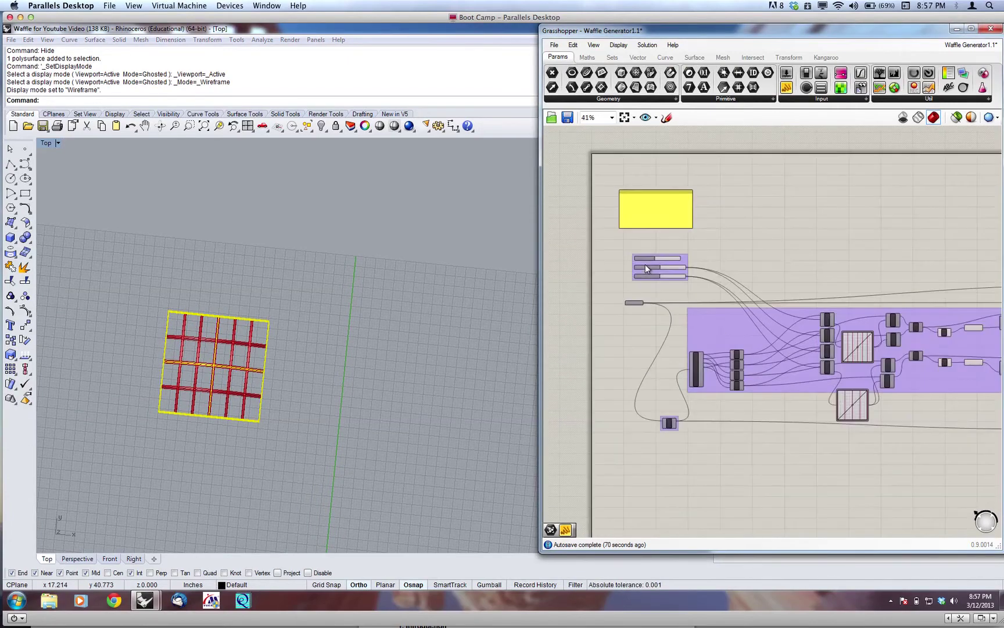
pyautogui.scroll(6, 647, 268)
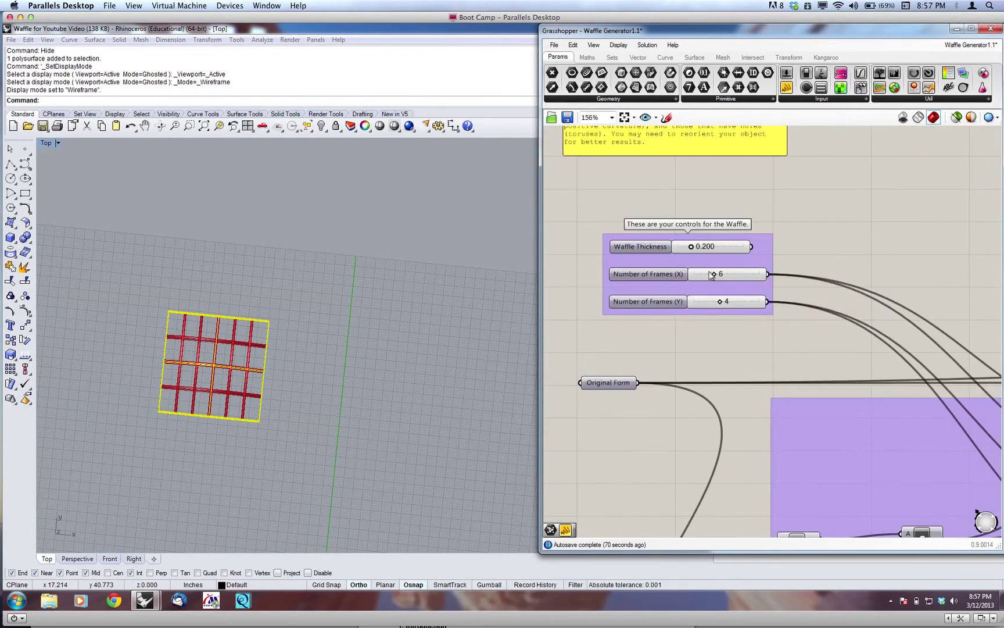
pyautogui.scroll(3, 711, 274)
pyautogui.click(713, 297)
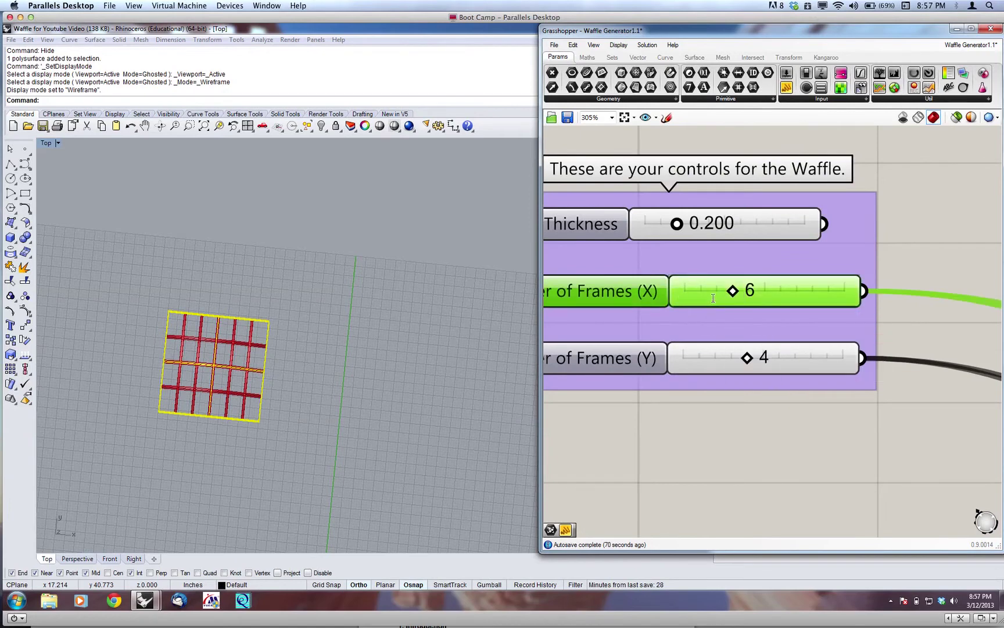
pyautogui.doubleClick(712, 297)
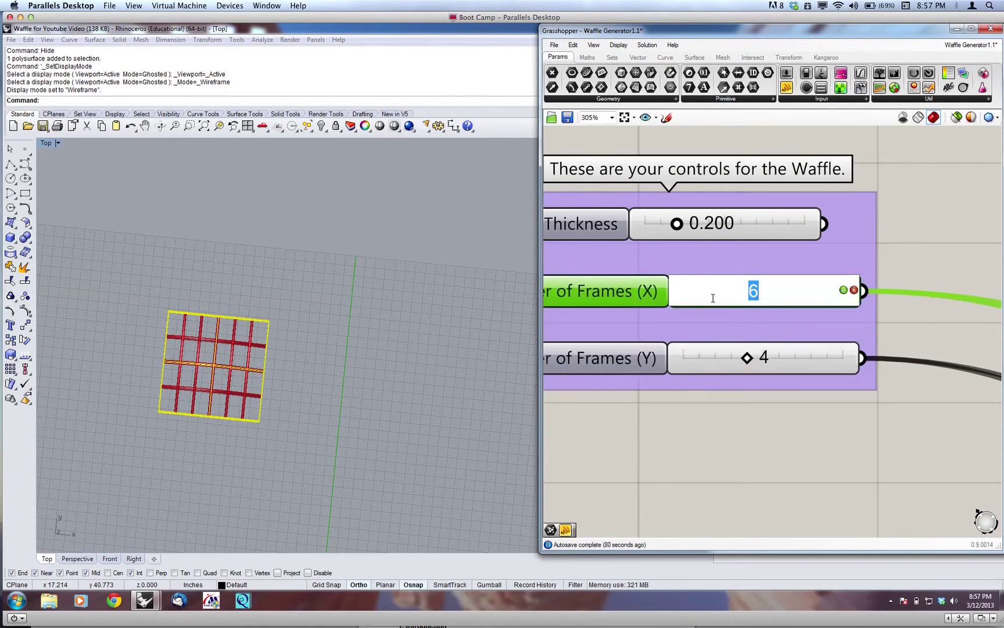
pyautogui.write('1')
pyautogui.press('BackSpace')
pyautogui.write('20')
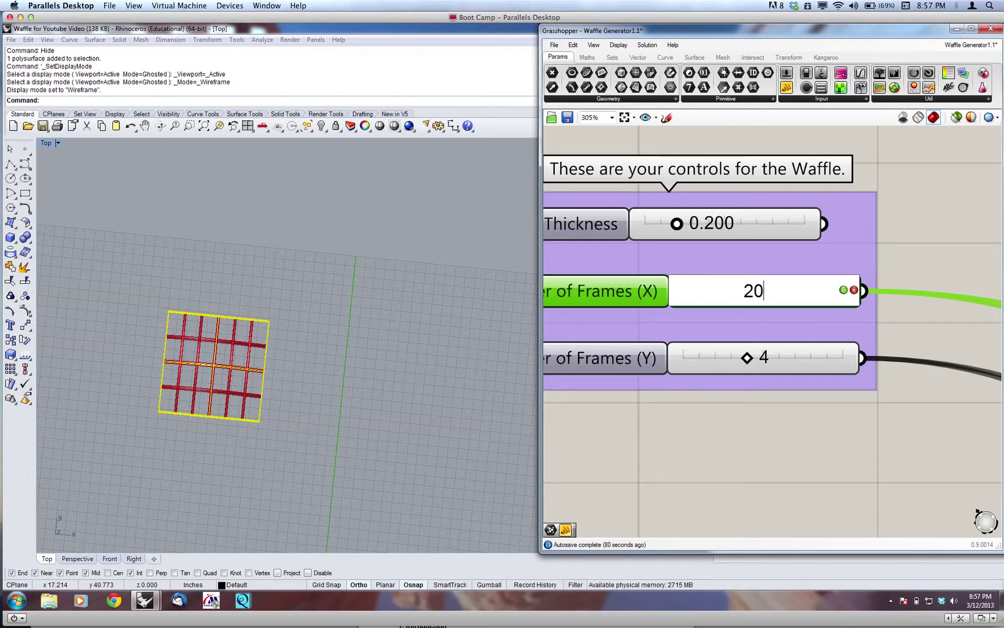
pyautogui.press('Return')
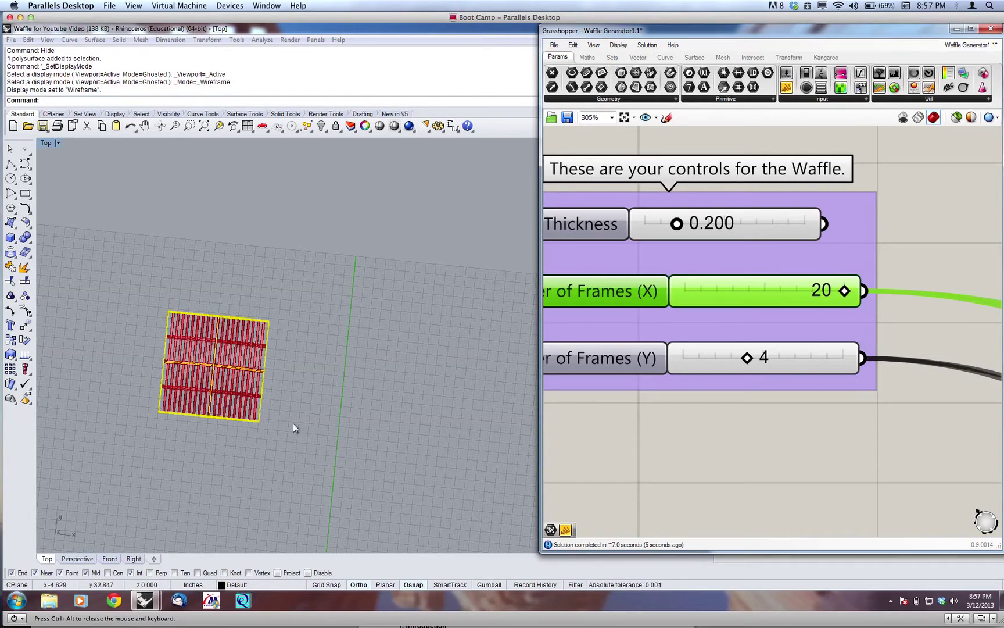
pyautogui.keyDown('ctrl'); pyautogui.keyDown('shift'); pyautogui.moveTo(298, 427); pyautogui.dragTo(217, 343, button='right'); pyautogui.keyUp('shift'); pyautogui.keyUp('ctrl')
pyautogui.scroll(8, 220, 344)
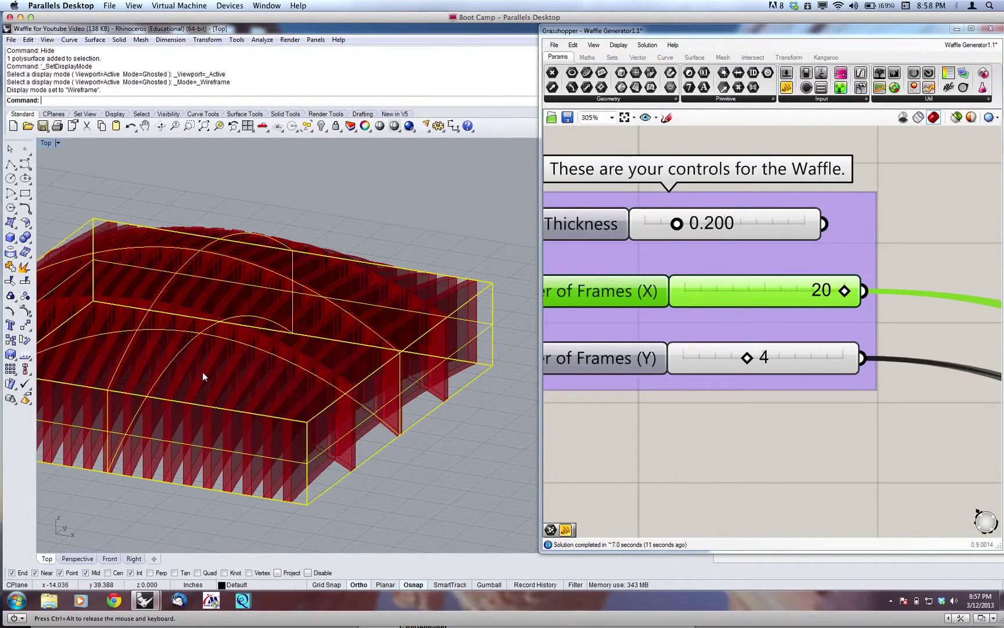
# Step: Try to set the waffle's Number of Frames (Y) to 20 and inspect the regenerated ribs from above and at an angle
pyautogui.keyDown('ctrl'); pyautogui.keyDown('shift'); pyautogui.moveTo(254, 289); pyautogui.dragTo(342, 352, button='right'); pyautogui.keyUp('shift'); pyautogui.keyUp('ctrl')
pyautogui.scroll(-4, 342, 352)
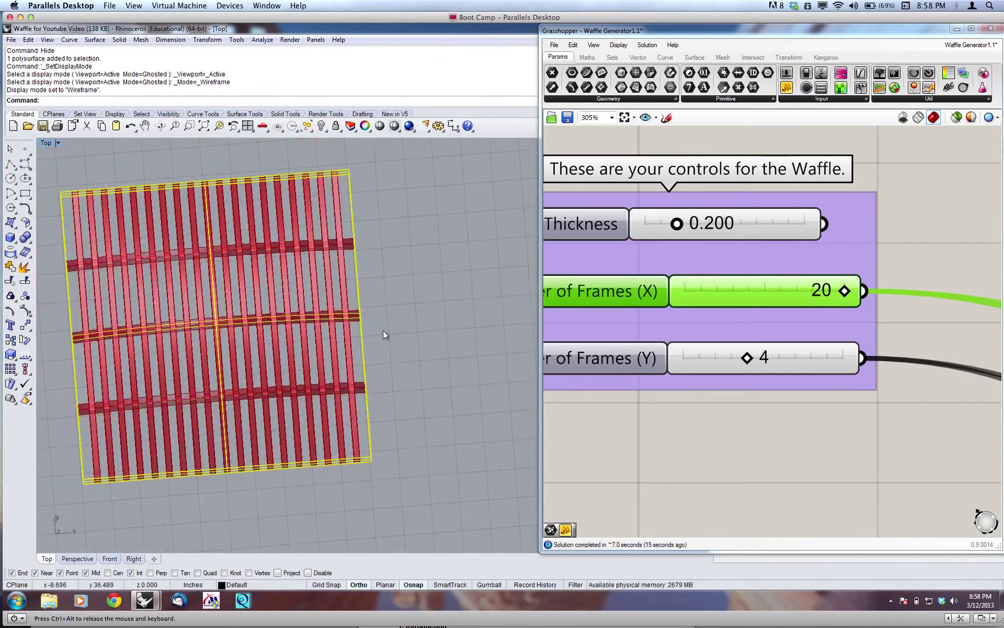
pyautogui.doubleClick(779, 359)
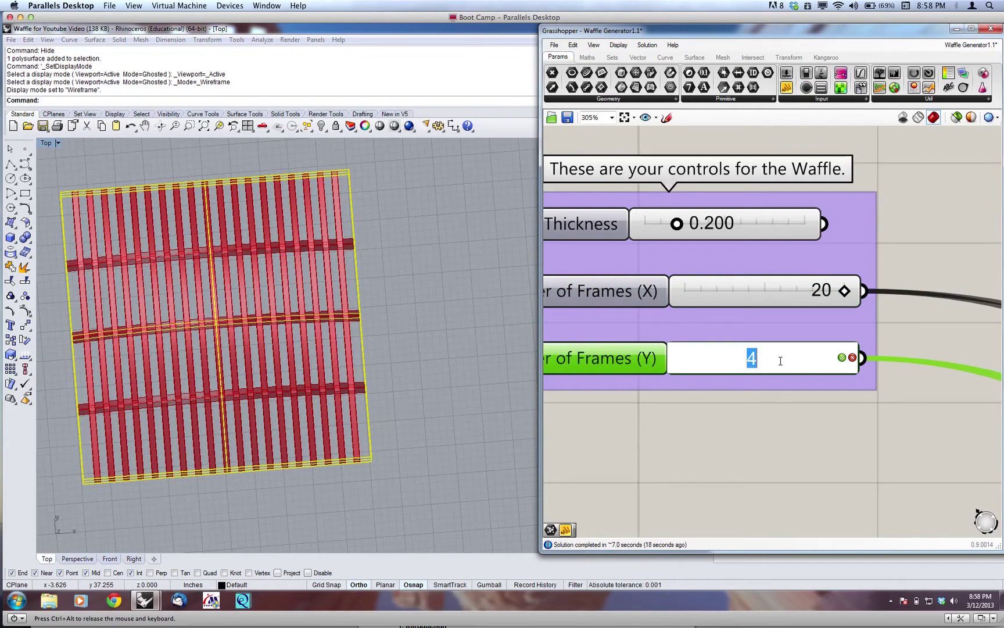
pyautogui.write('20')
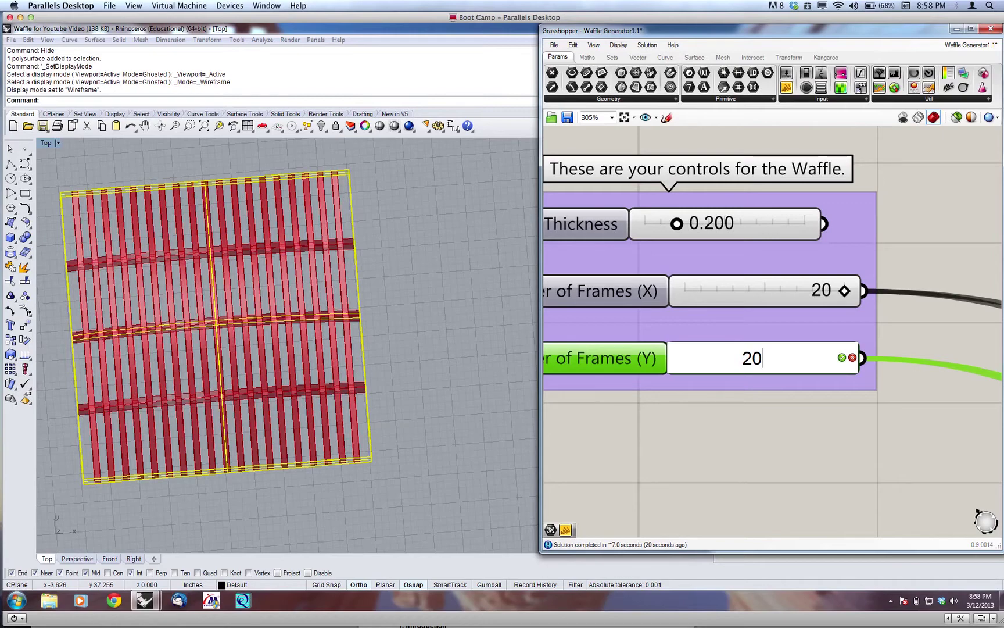
pyautogui.press('Escape')
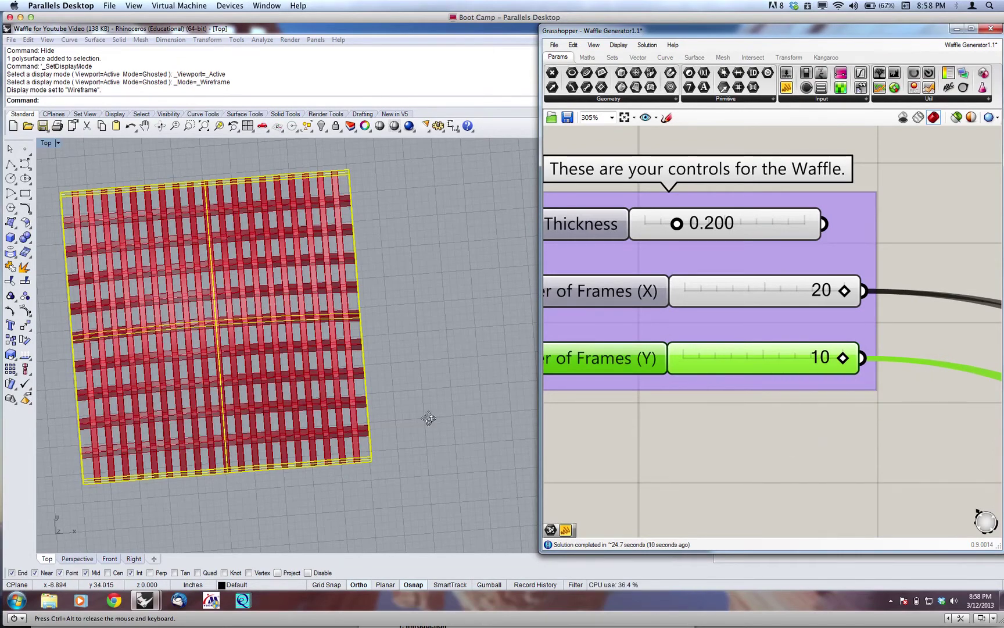
pyautogui.keyDown('ctrl'); pyautogui.keyDown('shift'); pyautogui.moveTo(428, 419); pyautogui.dragTo(522, 356, button='right'); pyautogui.keyUp('shift'); pyautogui.keyUp('ctrl')
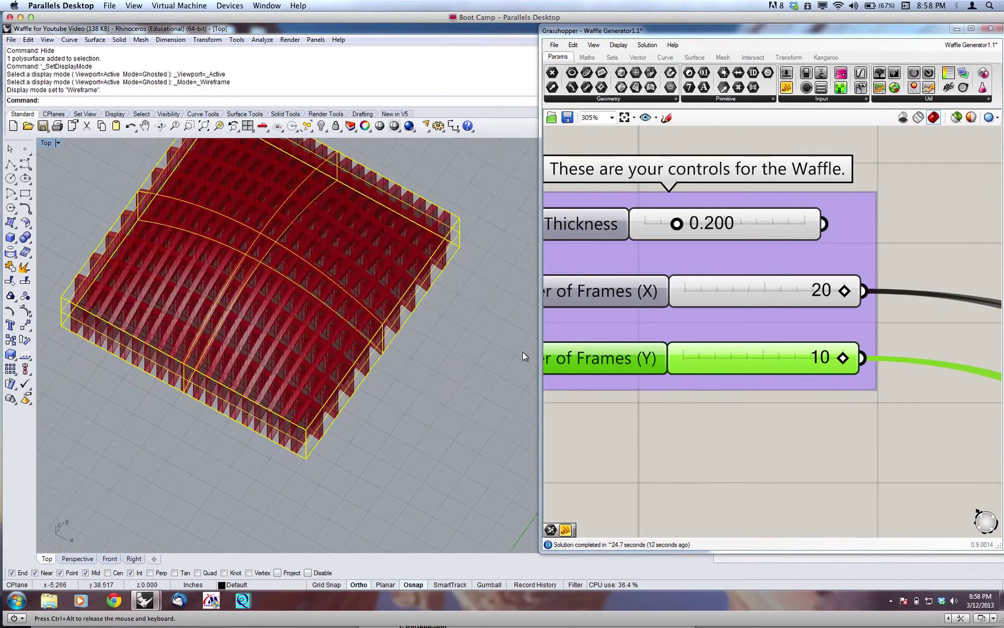
# Step: Check the numeric domain of the Number of Frames (Y) slider without changing it, and view the waffle grid from above
pyautogui.doubleClick(612, 363)
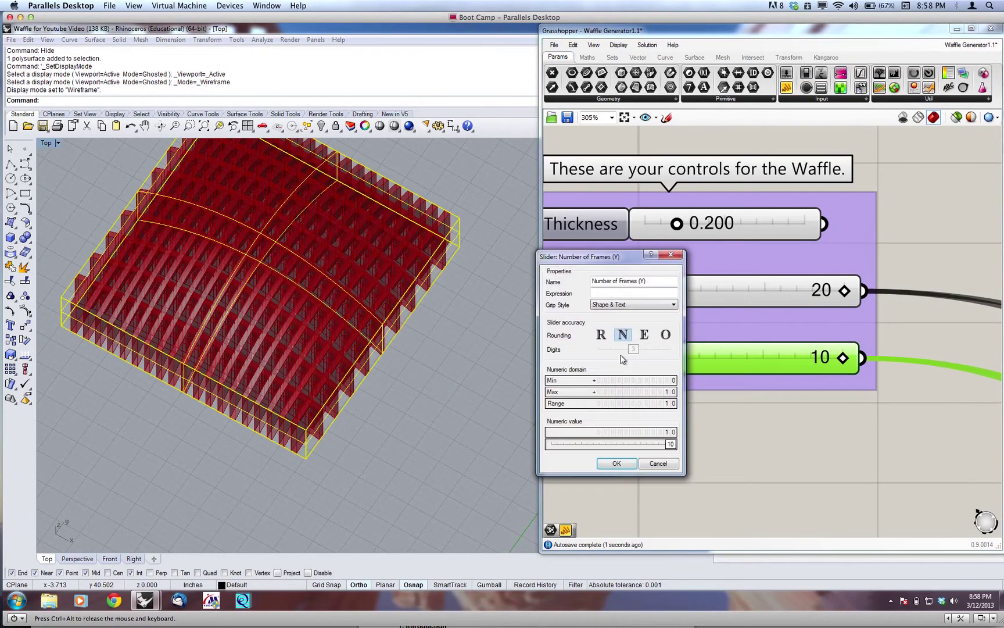
pyautogui.click(660, 463)
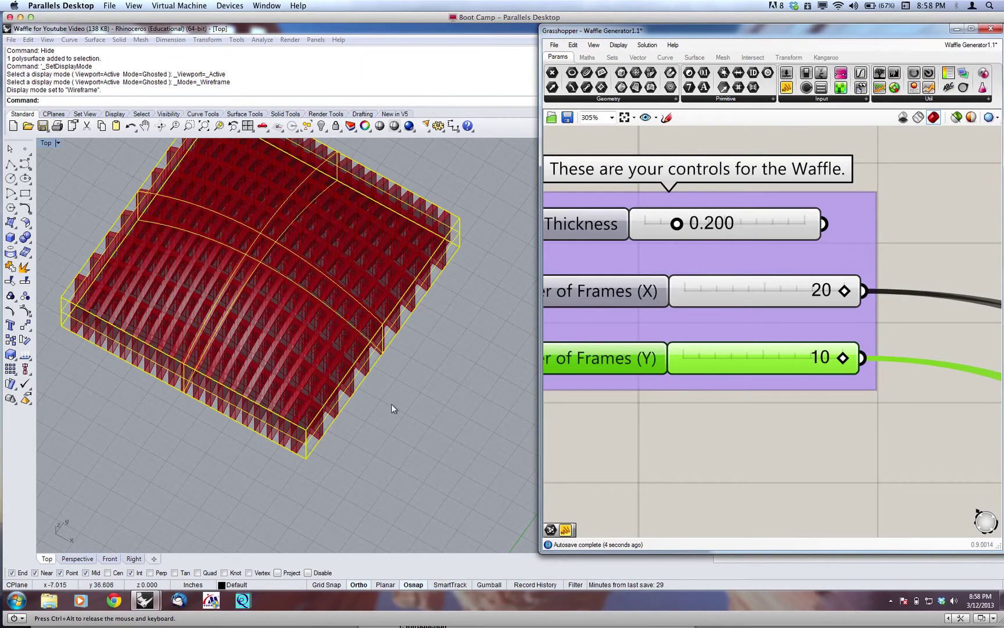
pyautogui.moveTo(419, 386); pyautogui.dragTo(431, 453, button='right')
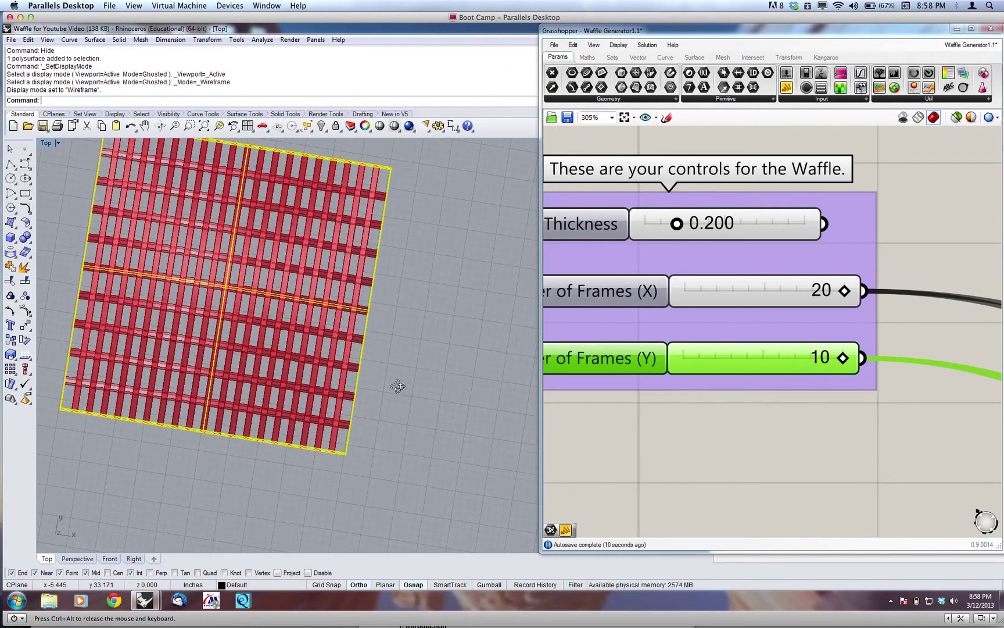
pyautogui.moveTo(397, 385); pyautogui.dragTo(423, 453, button='right')
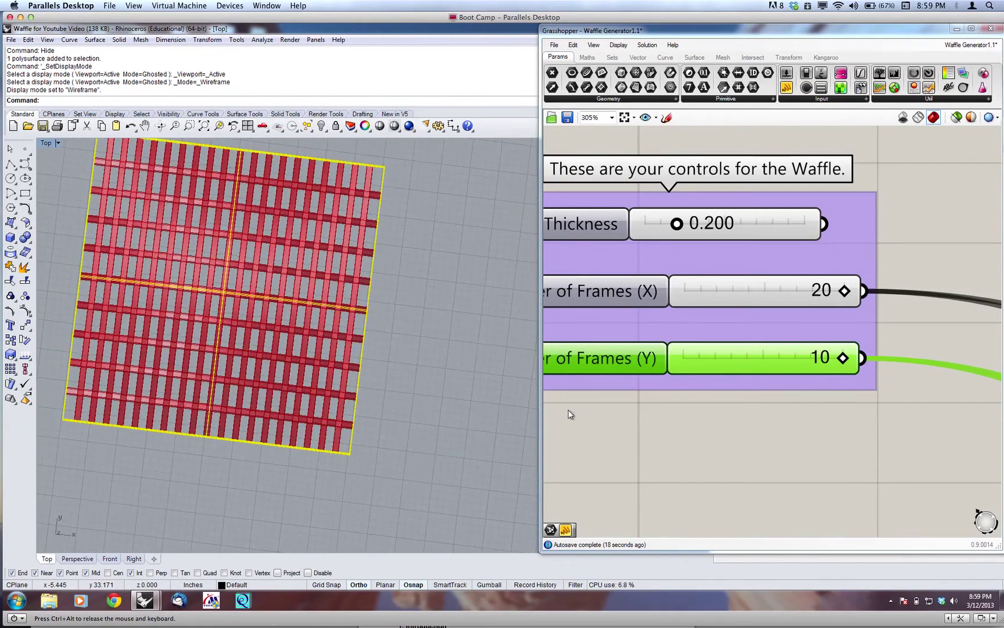
# Step: Set the waffle's Number of Frames (Y) to 3
pyautogui.doubleClick(757, 357)
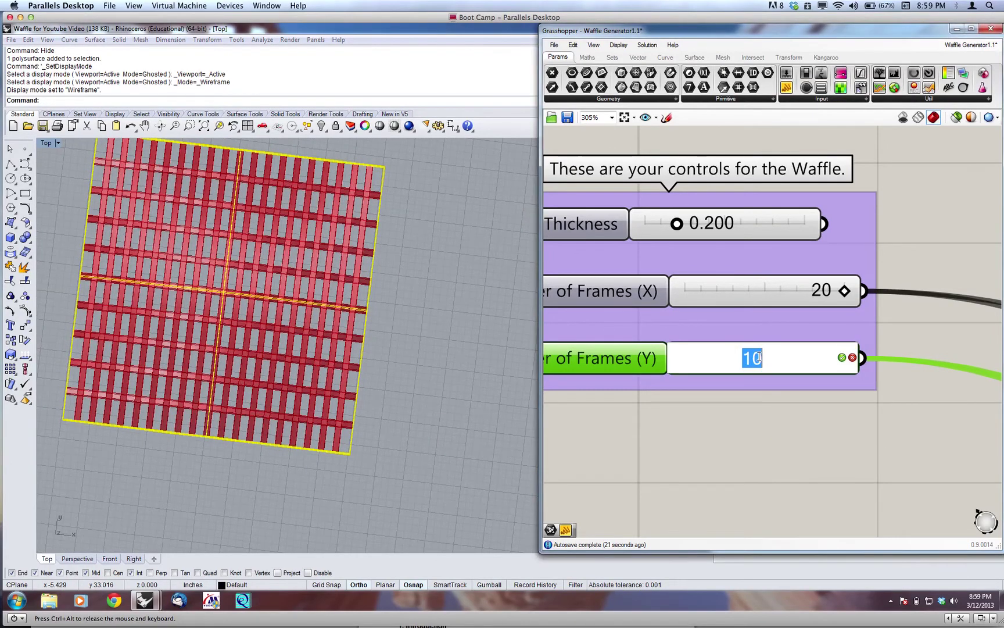
pyautogui.write('3')
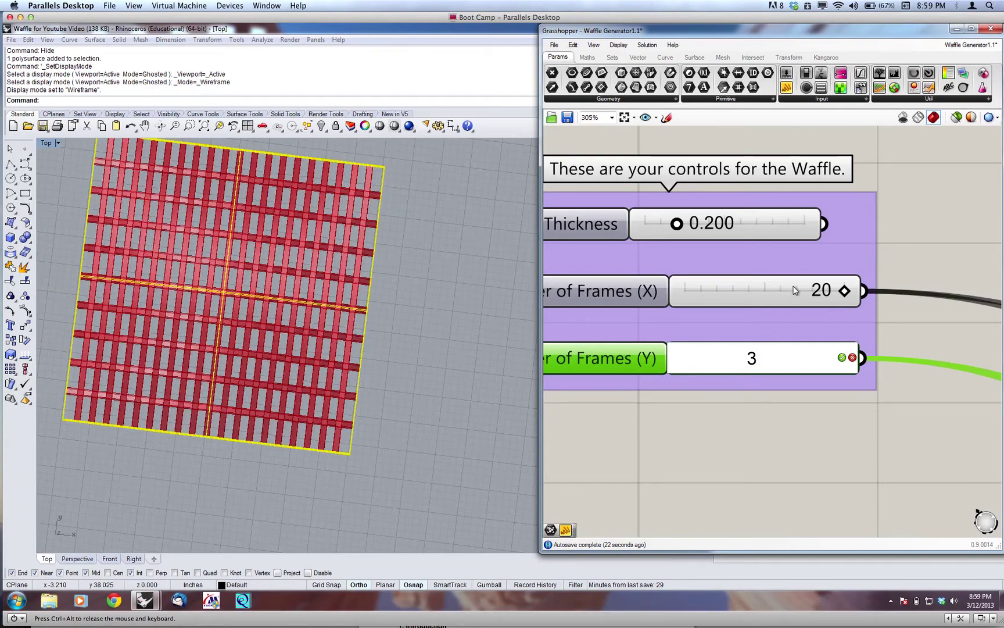
pyautogui.press('Return')
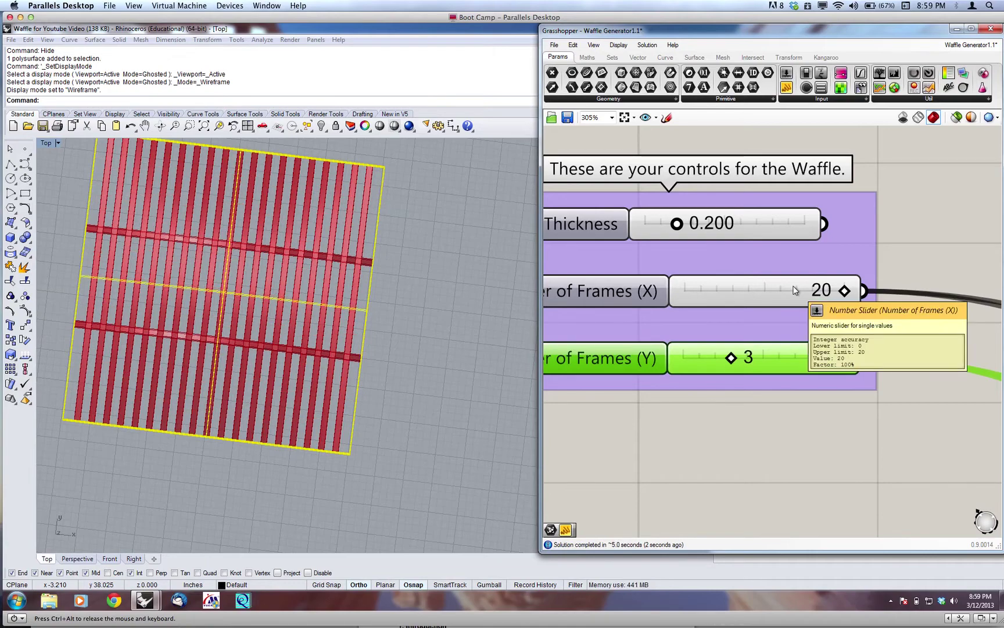
# Step: Set the waffle's Number of Frames (X) to 7 and its Number of Frames (Y) to 5
pyautogui.doubleClick(795, 290)
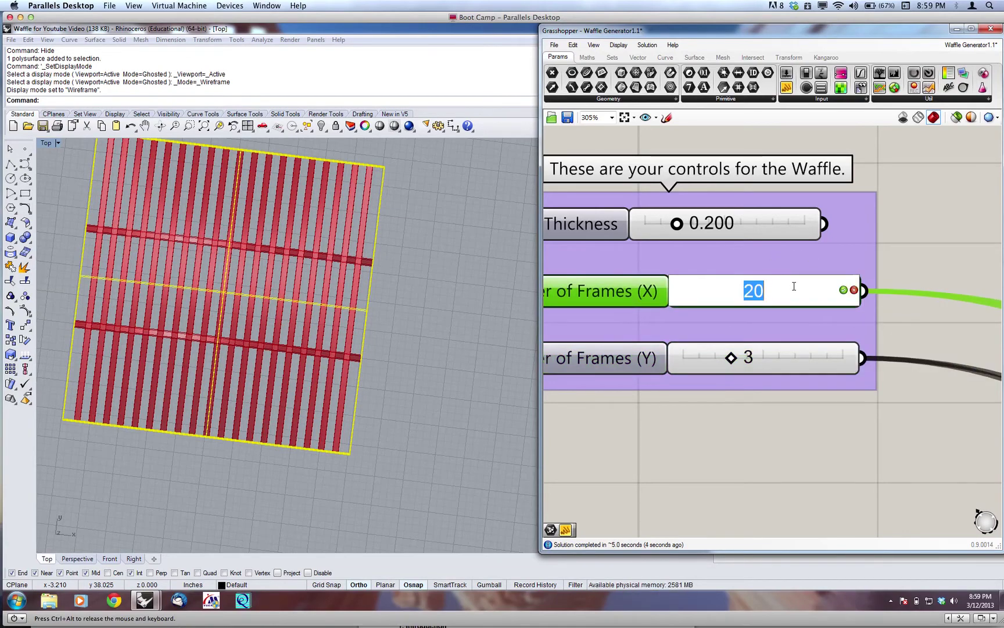
pyautogui.write('7')
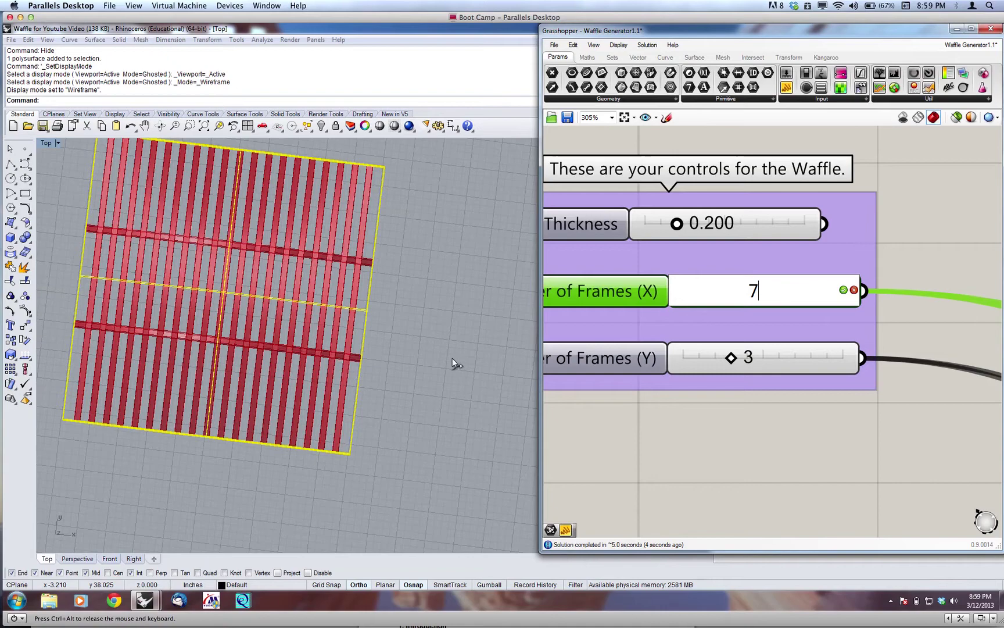
pyautogui.press('Return')
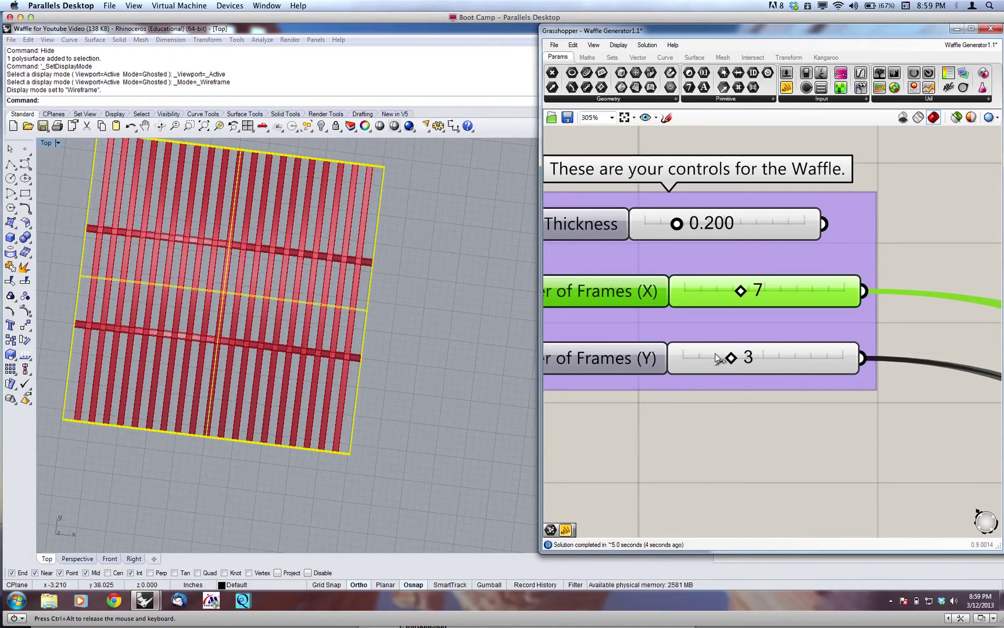
pyautogui.doubleClick(781, 360)
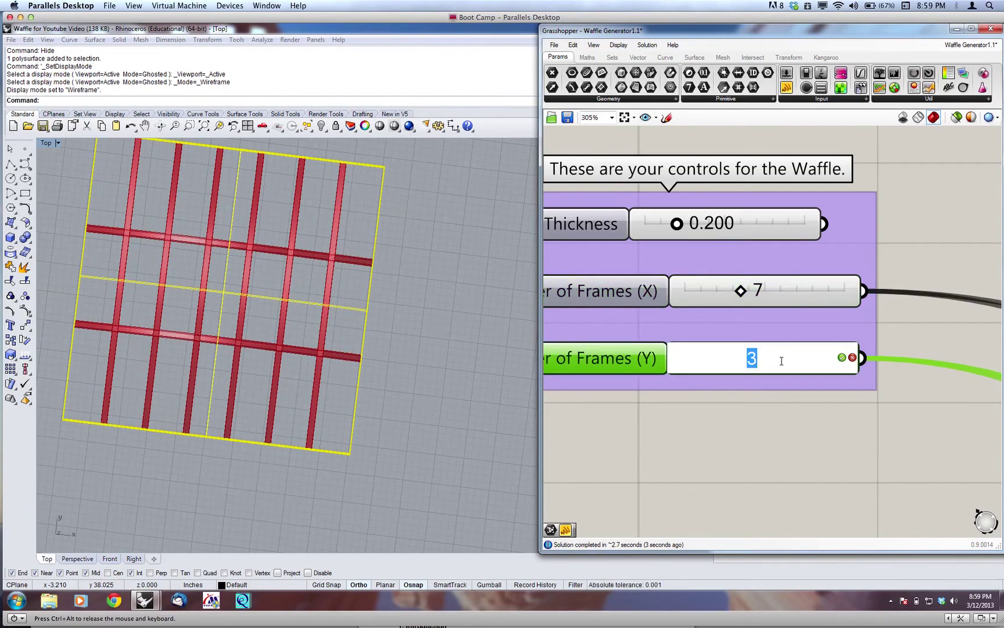
pyautogui.write('5')
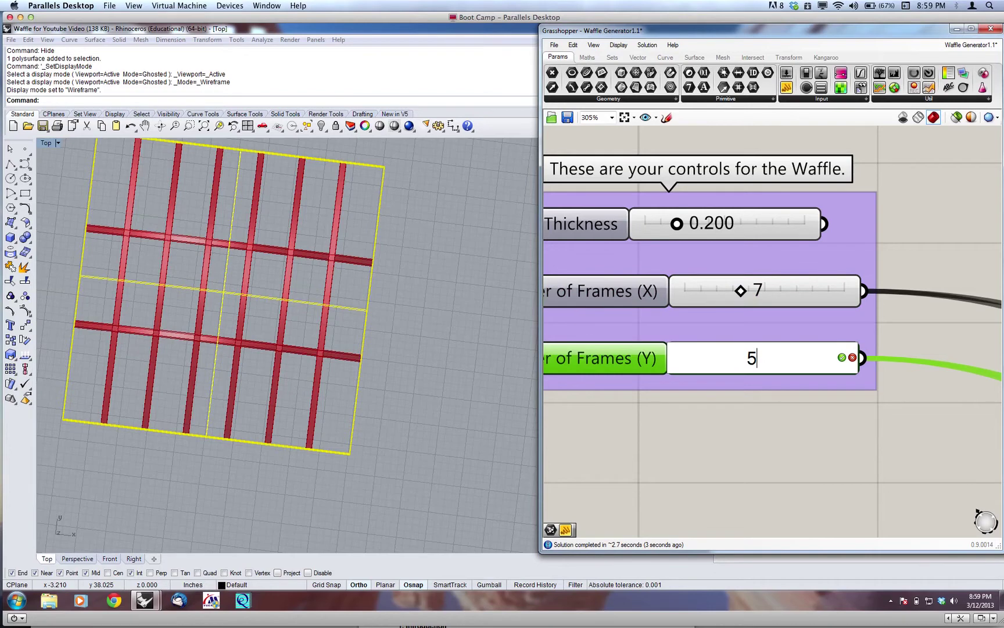
pyautogui.press('Return')
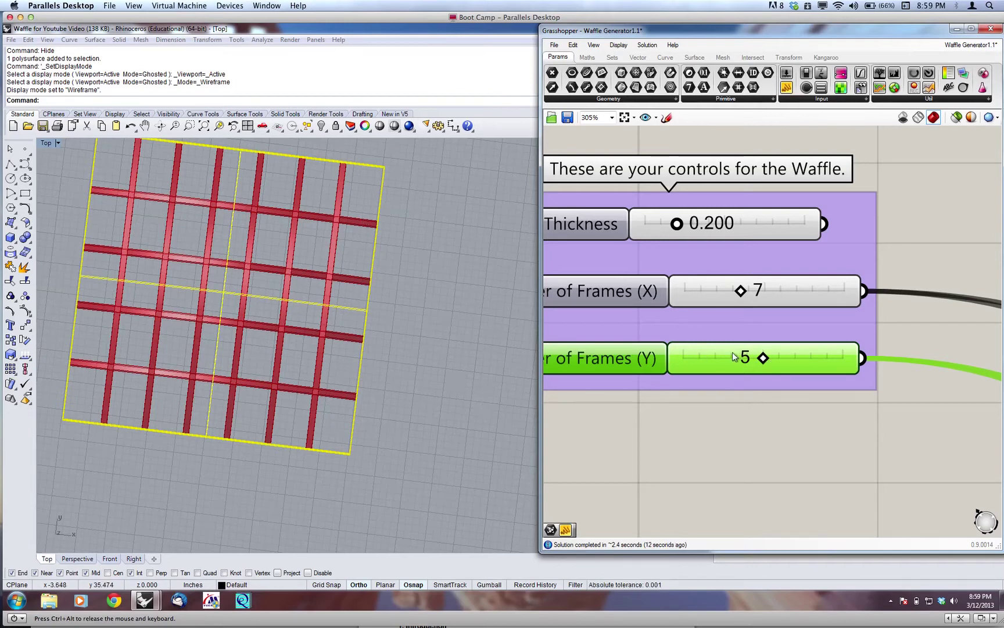
# Step: Examine the regenerated waffle ribs inside the domed box at an angle, from a distance and from above
pyautogui.moveTo(421, 397); pyautogui.dragTo(394, 367, button='right')
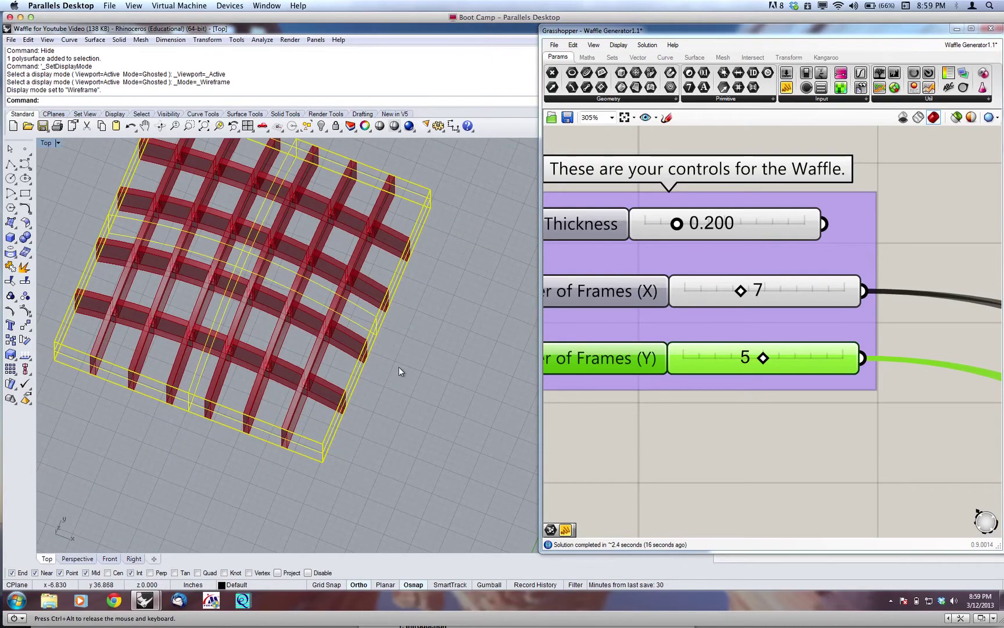
pyautogui.scroll(-3, 400, 370)
pyautogui.scroll(-2, 400, 367)
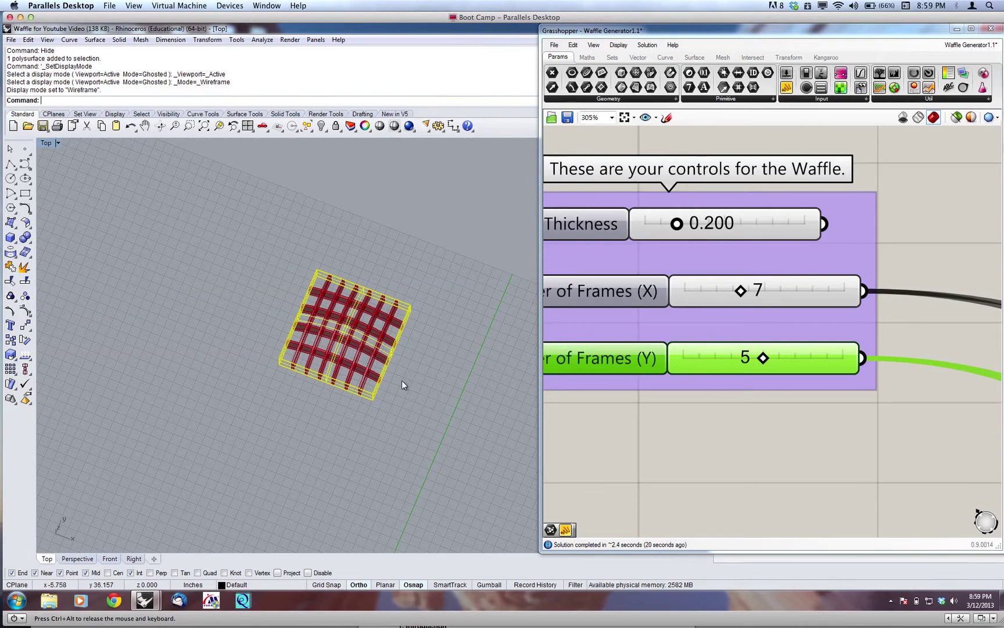
pyautogui.keyDown('ctrl'); pyautogui.keyDown('shift'); pyautogui.moveTo(408, 404); pyautogui.dragTo(410, 411, button='right'); pyautogui.keyUp('shift'); pyautogui.keyUp('ctrl')
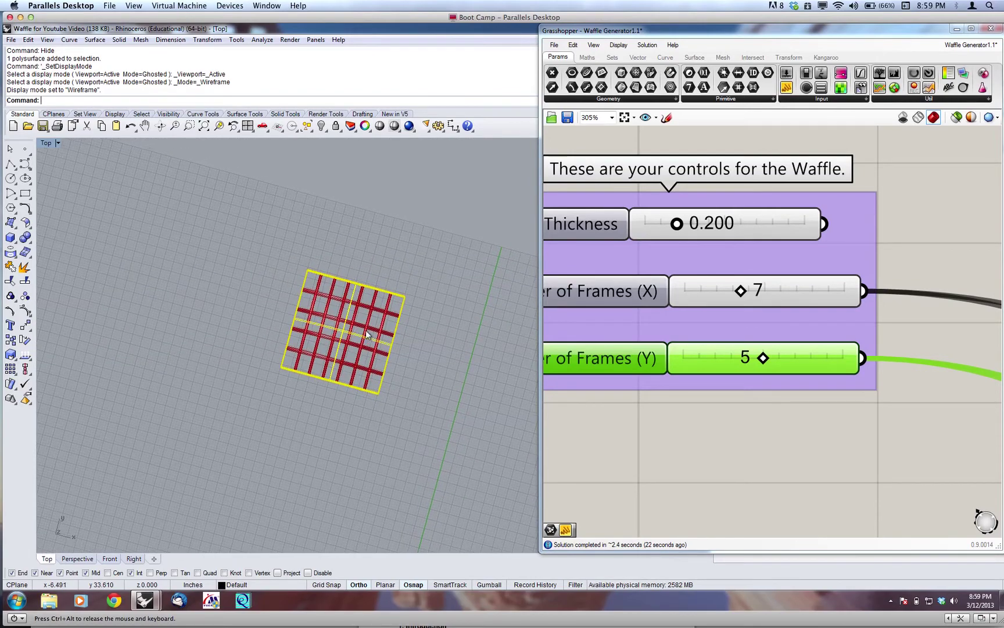
pyautogui.scroll(2, 365, 333)
pyautogui.scroll(3, 365, 333)
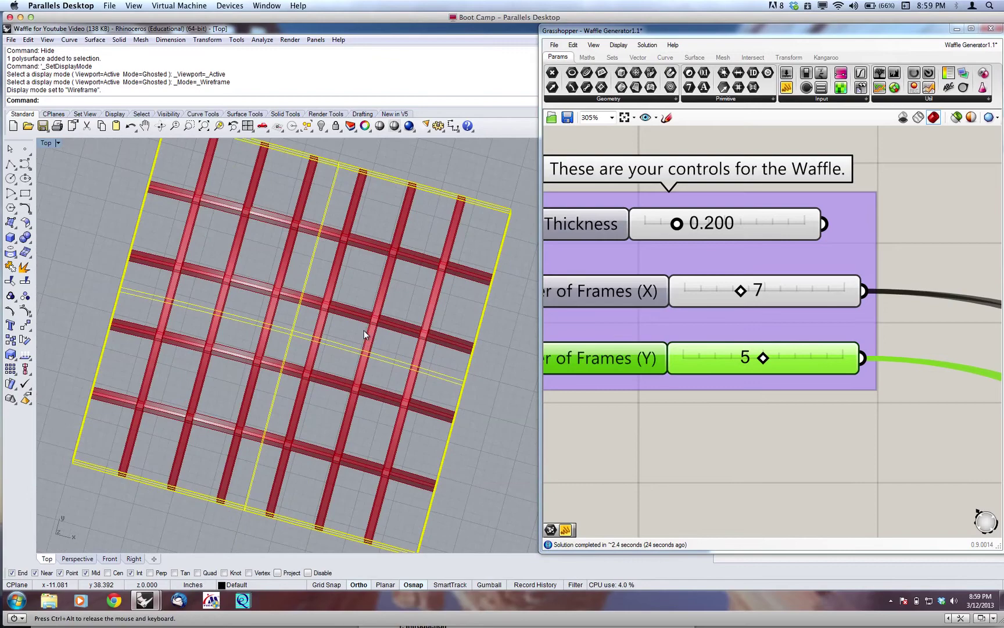
# Step: Rotate the domed box freehand clockwise around a point just beside it, with Ortho switched off for the second reference point
pyautogui.scroll(-5, 364, 331)
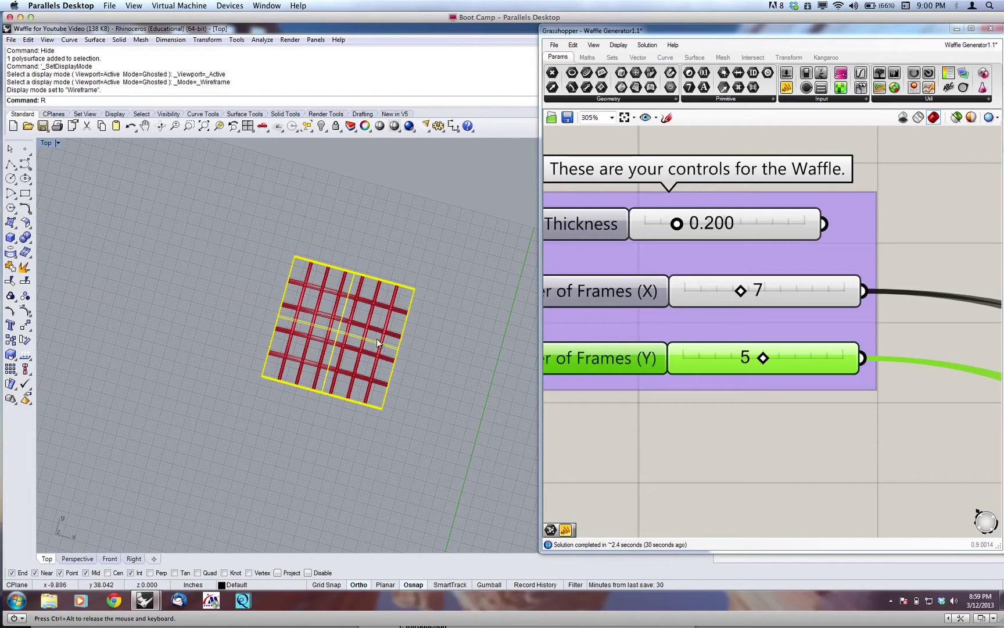
pyautogui.write('R')
pyautogui.press('Return')
pyautogui.click(233, 341)
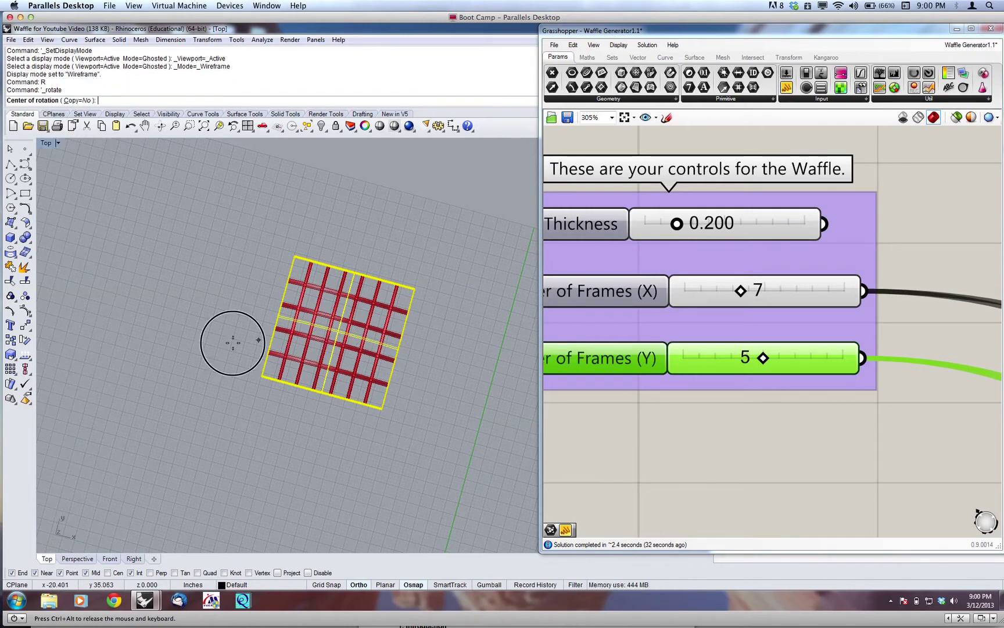
pyautogui.click(265, 226)
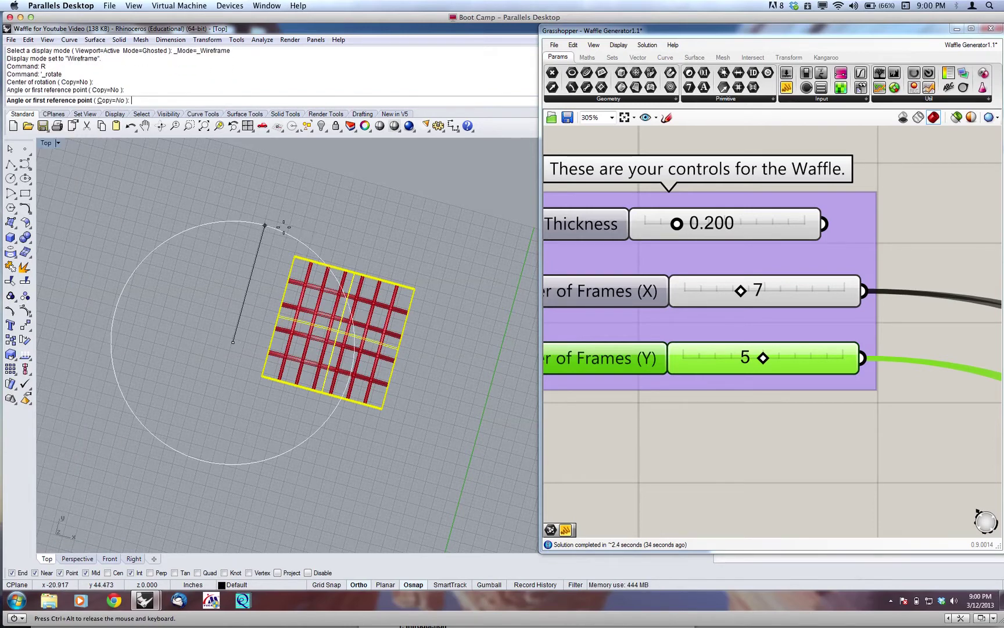
pyautogui.write('0')
pyautogui.press('Return')
pyautogui.write('o')
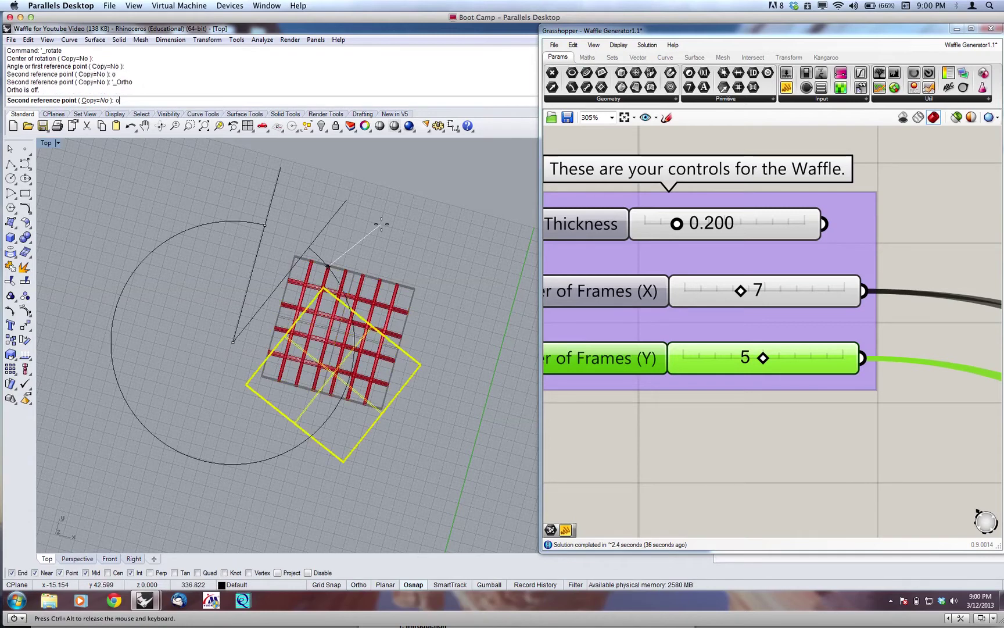
pyautogui.click(408, 254)
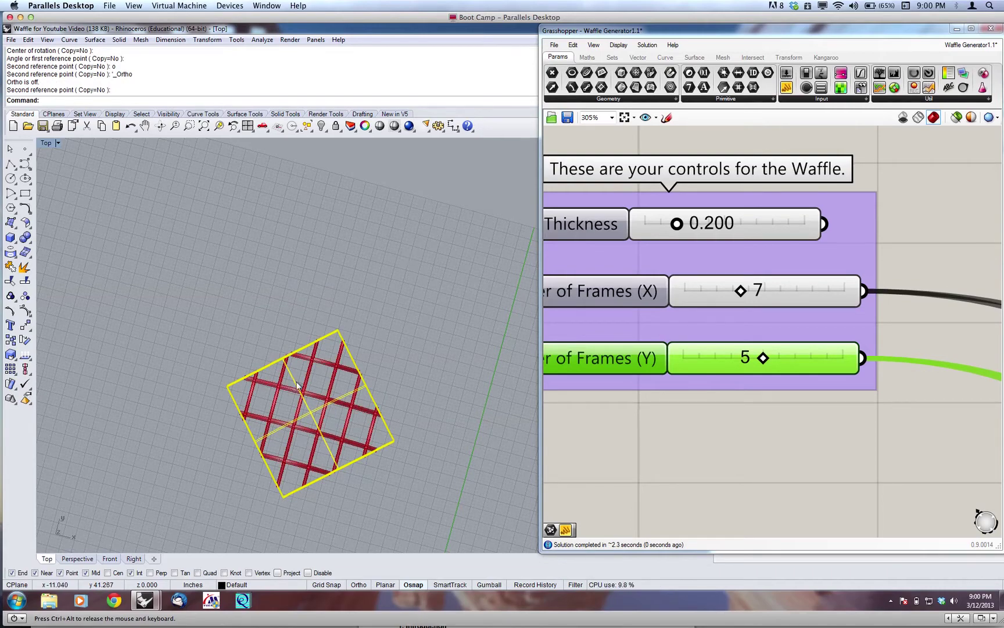
# Step: Examine how the waffle ribs run diagonally through the rotated domed box, from low, high and close-up views
pyautogui.keyDown('ctrl'); pyautogui.keyDown('shift'); pyautogui.moveTo(223, 454); pyautogui.dragTo(280, 408, button='right'); pyautogui.keyUp('shift'); pyautogui.keyUp('ctrl')
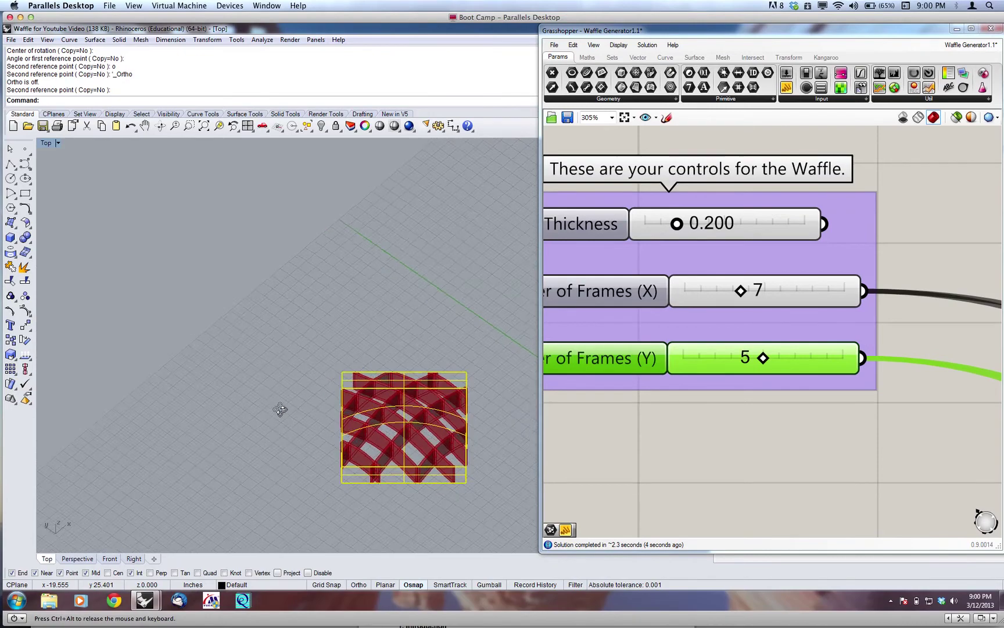
pyautogui.scroll(-4, 275, 370)
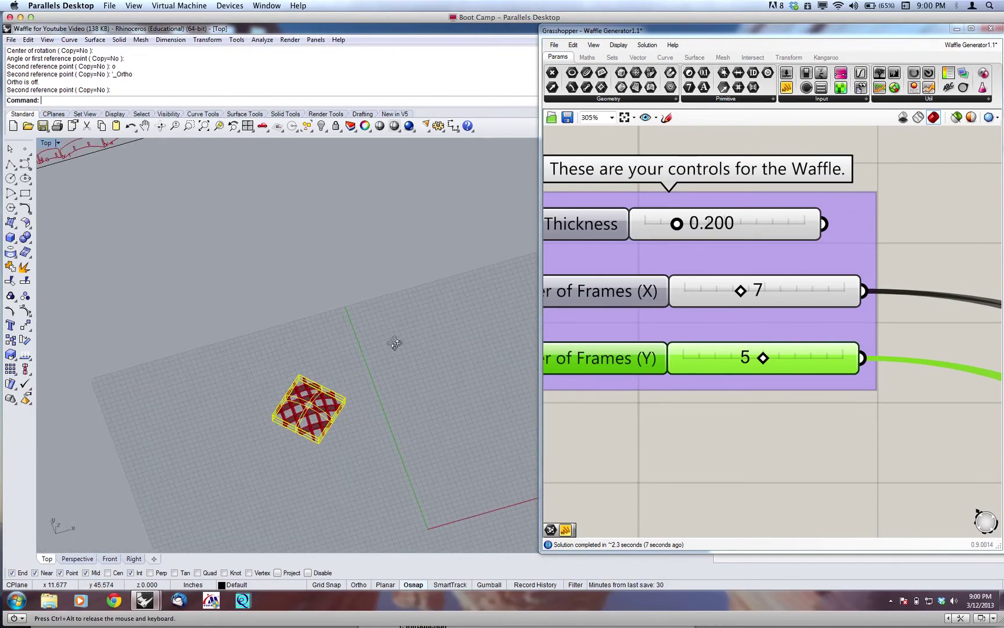
pyautogui.keyDown('ctrl'); pyautogui.keyDown('shift'); pyautogui.moveTo(395, 343); pyautogui.dragTo(388, 346, button='right'); pyautogui.keyUp('shift'); pyautogui.keyUp('ctrl')
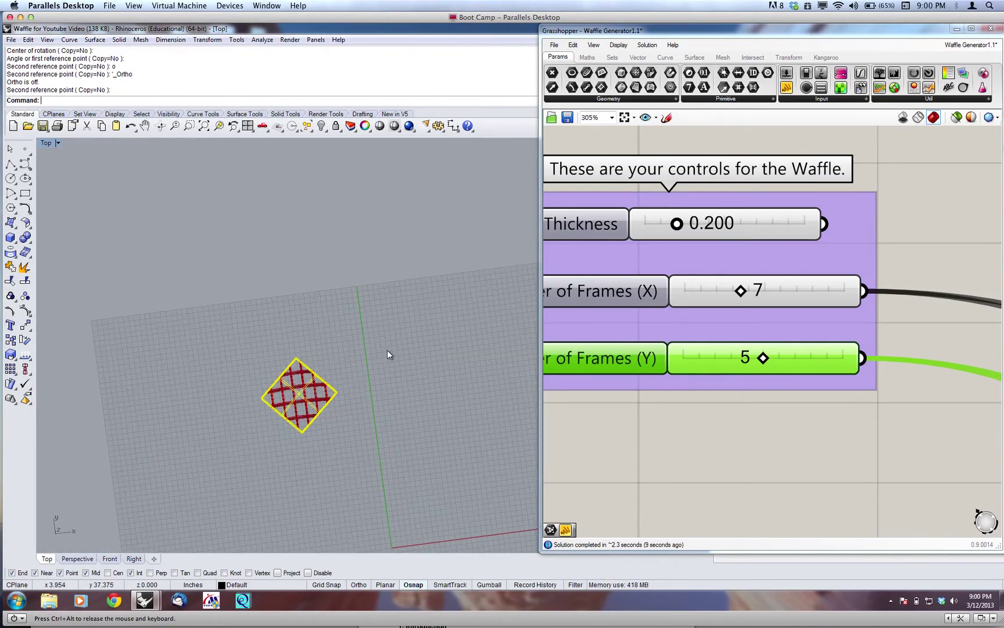
pyautogui.keyDown('ctrl'); pyautogui.keyDown('shift'); pyautogui.moveTo(316, 446); pyautogui.dragTo(311, 415, button='right'); pyautogui.keyUp('shift'); pyautogui.keyUp('ctrl')
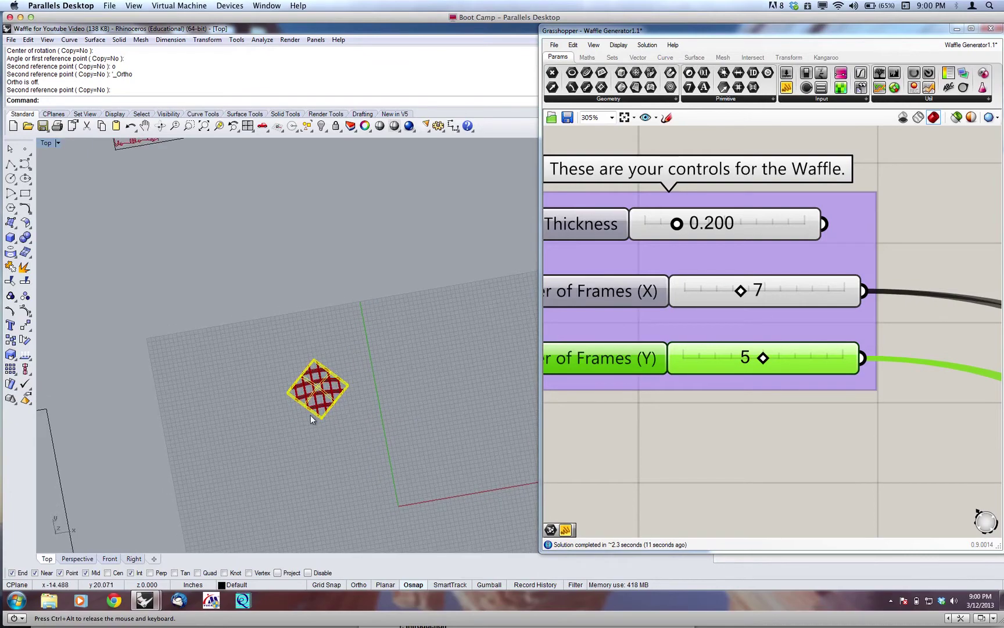
pyautogui.scroll(5, 322, 382)
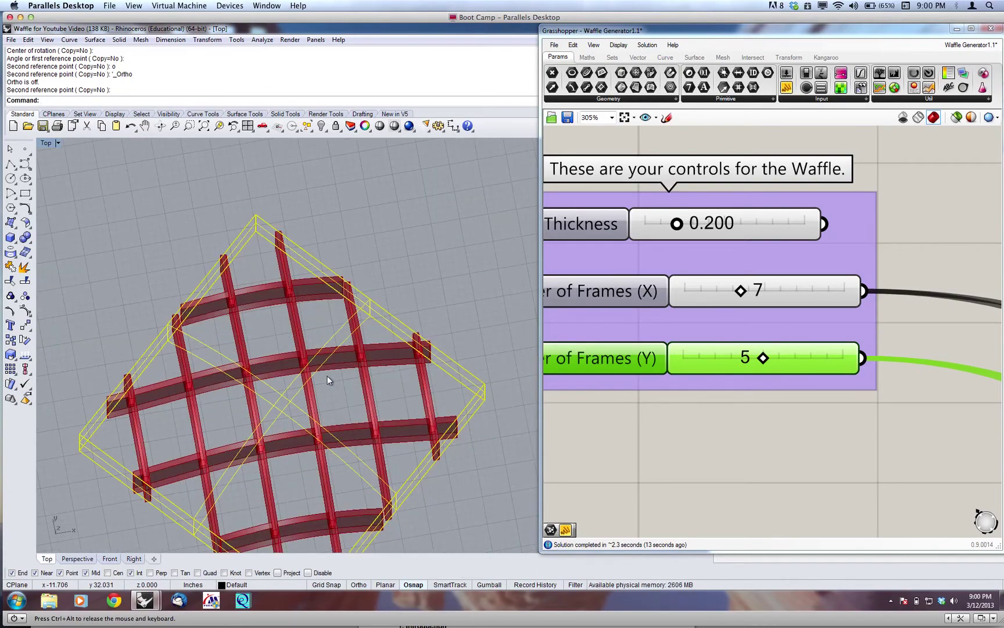
pyautogui.scroll(-3, 367, 296)
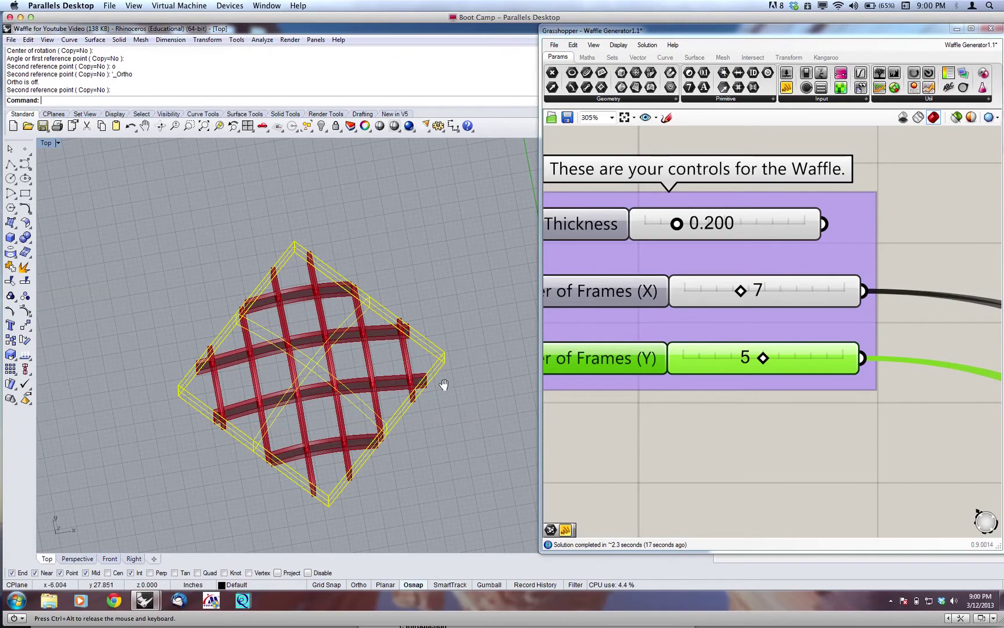
pyautogui.moveTo(444, 386); pyautogui.dragTo(313, 288, button='right')
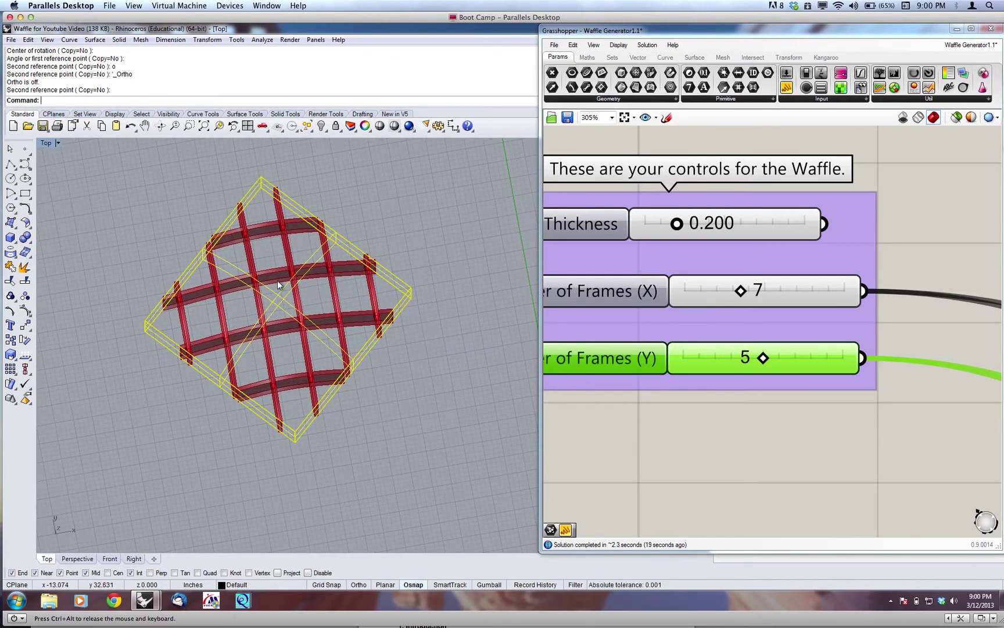
pyautogui.scroll(1, 277, 281)
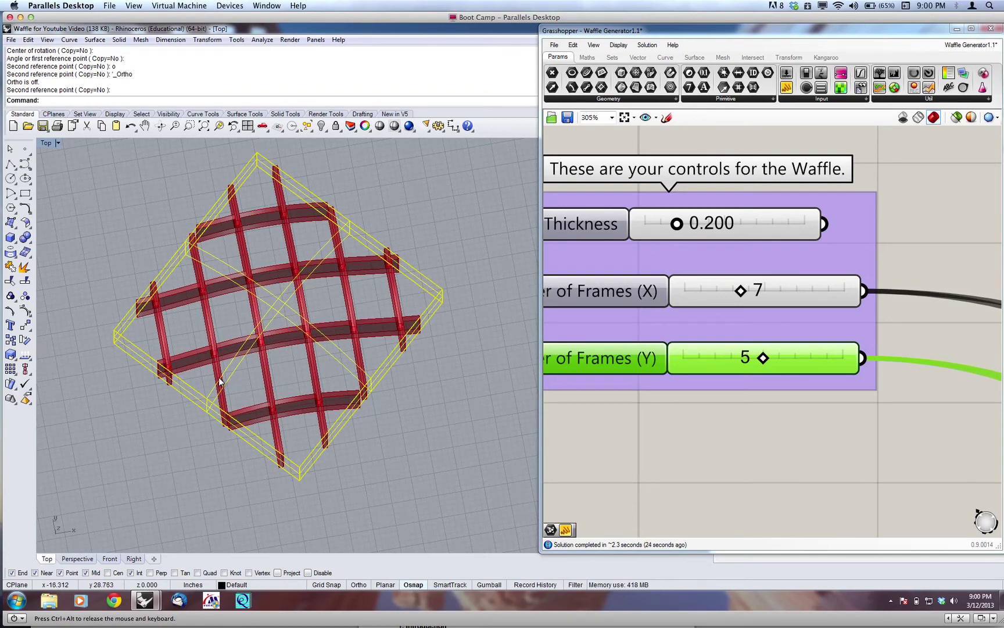
# Step: Tilt the domed box freehand with Rotate 3D about an axis along one of its bottom edges
pyautogui.keyDown('ctrl'); pyautogui.keyDown('shift'); pyautogui.moveTo(275, 371); pyautogui.dragTo(300, 306, button='right'); pyautogui.keyUp('shift'); pyautogui.keyUp('ctrl')
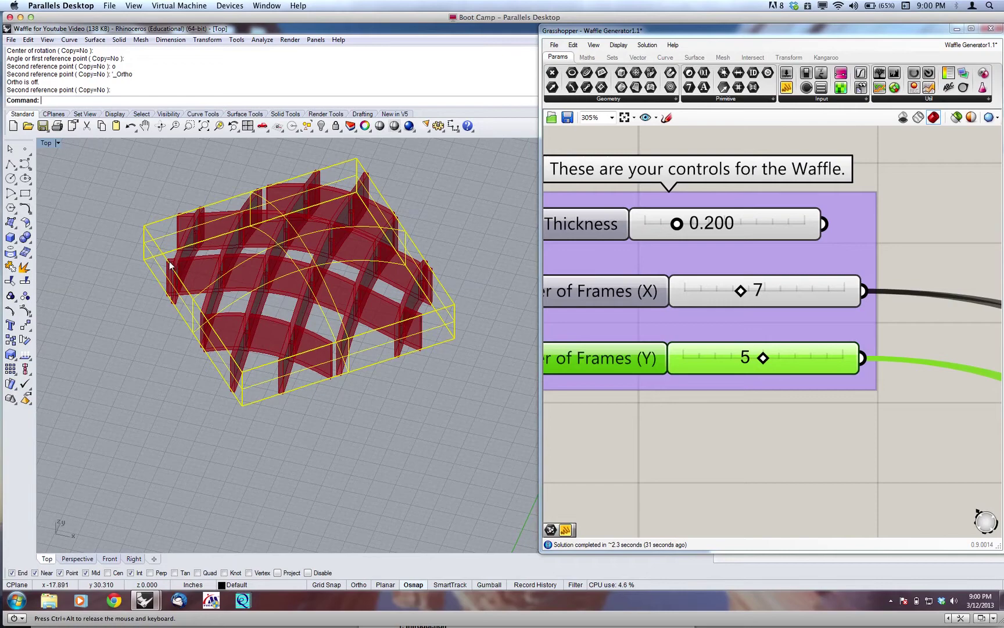
pyautogui.write('RR')
pyautogui.press('Return')
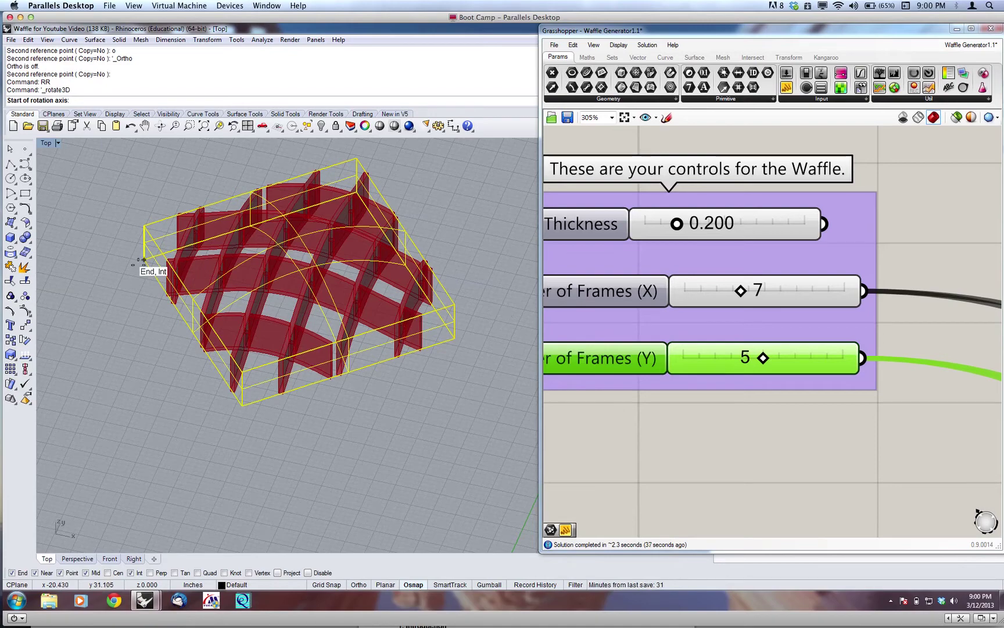
pyautogui.click(143, 260)
pyautogui.click(242, 405)
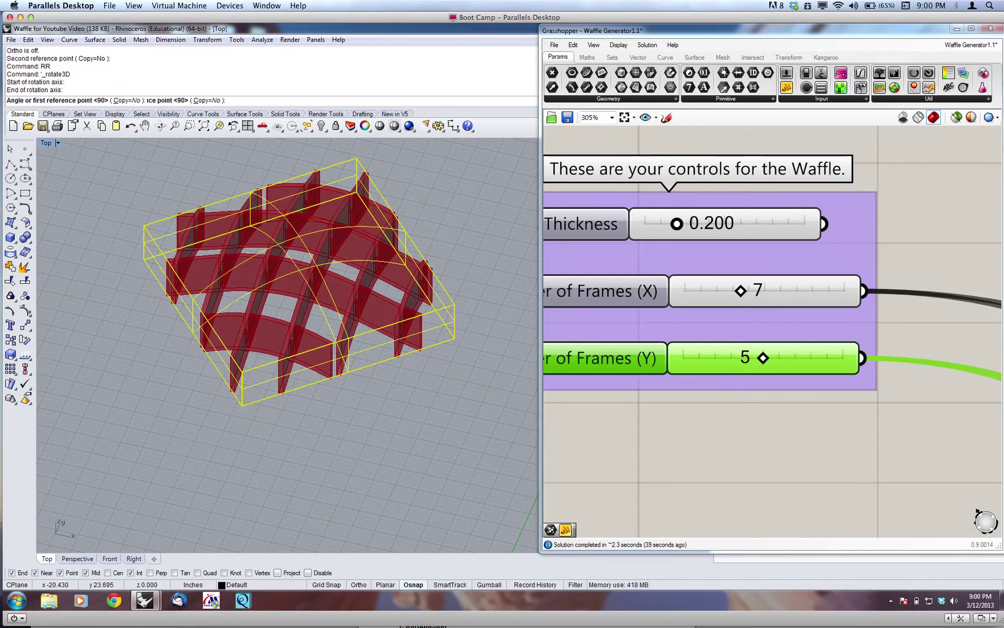
pyautogui.click(353, 189)
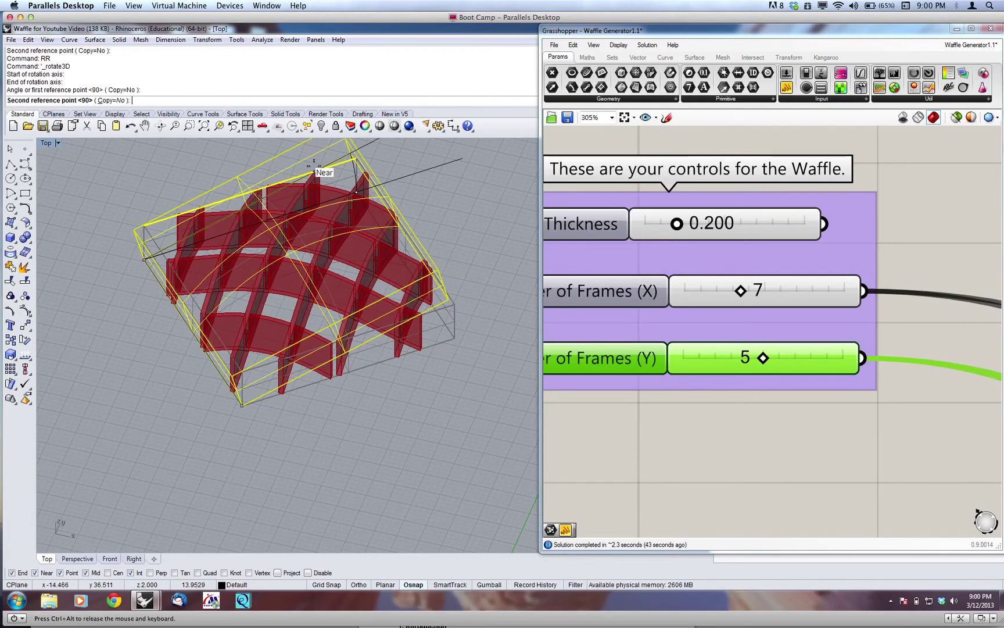
pyautogui.click(267, 158)
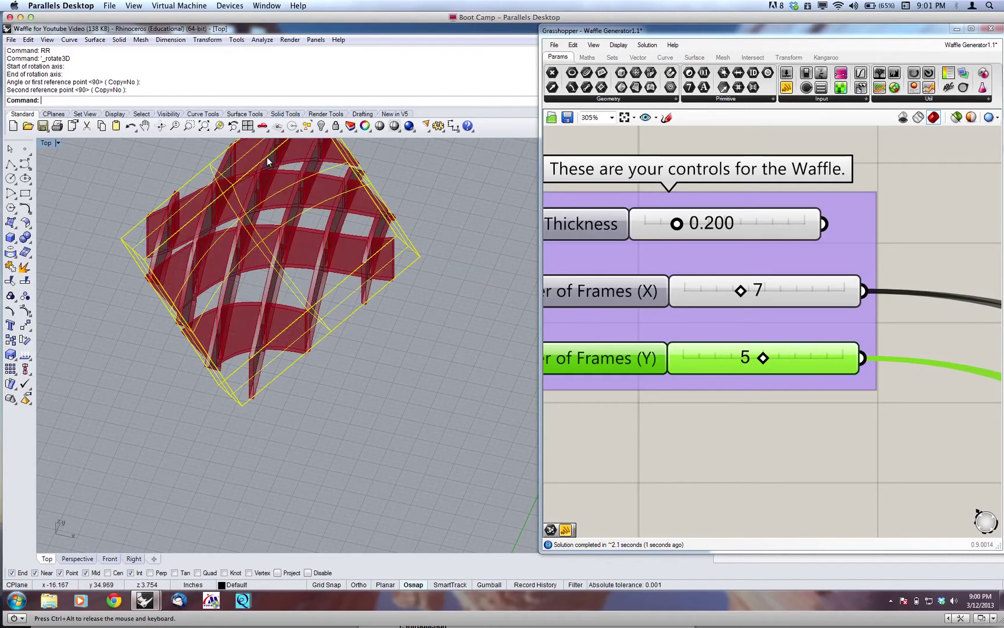
pyautogui.moveTo(143, 251); pyautogui.dragTo(212, 288, button='right')
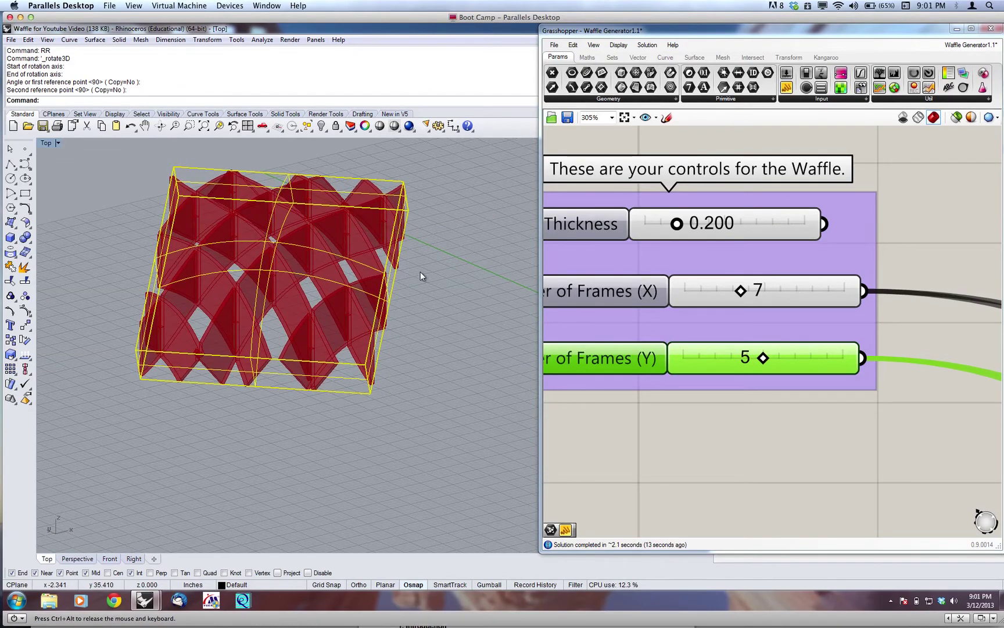
pyautogui.moveTo(419, 273); pyautogui.dragTo(335, 342, button='right')
pyautogui.scroll(-5, 338, 280)
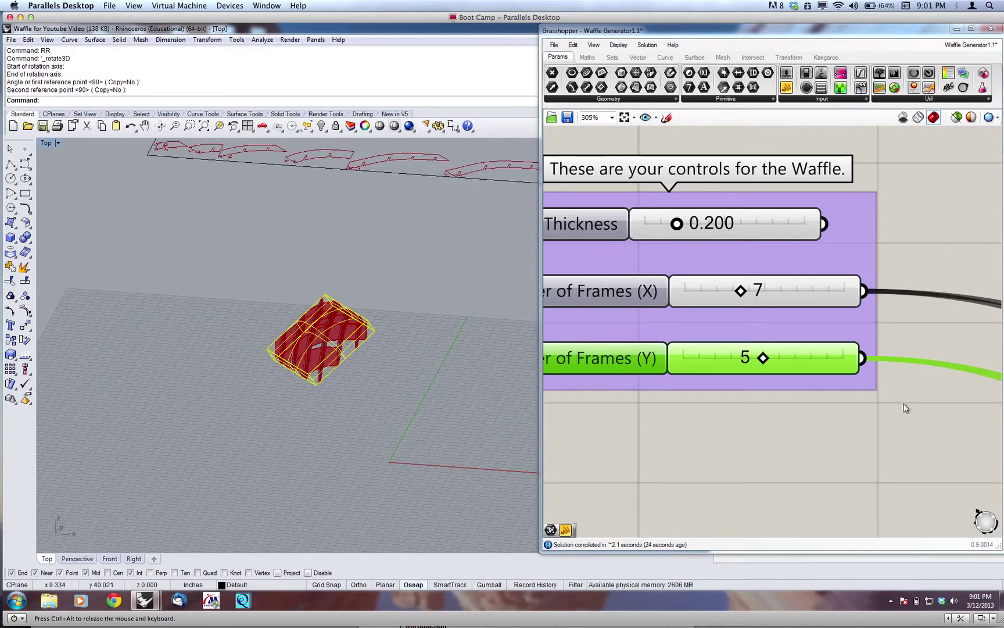
# Step: Examine the group that creates the grid, especially the Graph Mapper between its Divide and Eval components
pyautogui.moveTo(905, 402); pyautogui.dragTo(873, 389, button='right')
pyautogui.scroll(-3, 873, 390)
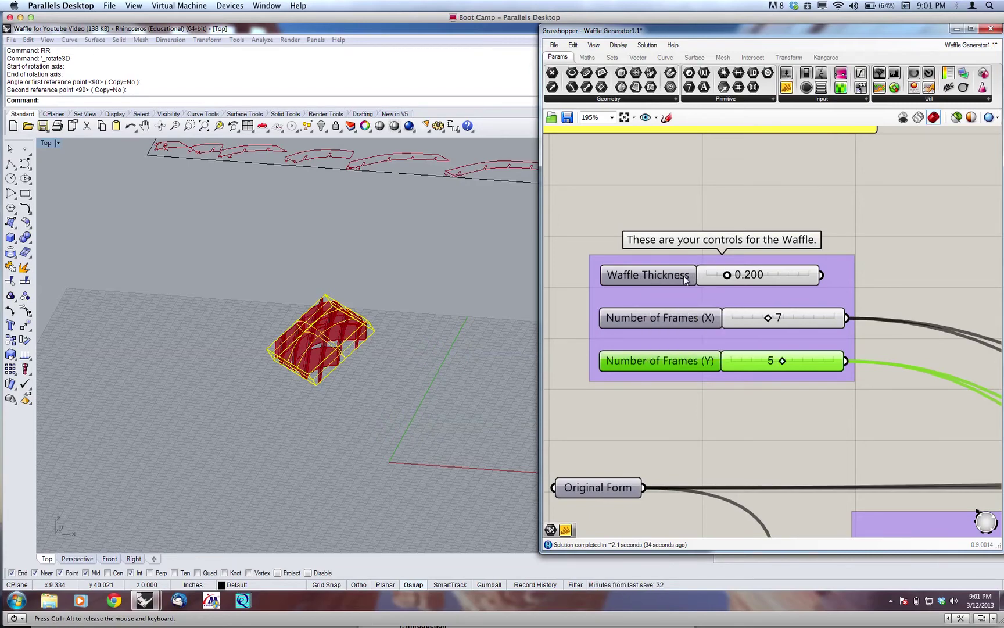
pyautogui.moveTo(857, 264); pyautogui.dragTo(657, 215, button='right')
pyautogui.moveTo(773, 231); pyautogui.dragTo(738, 226, button='right')
pyautogui.scroll(-5, 847, 229)
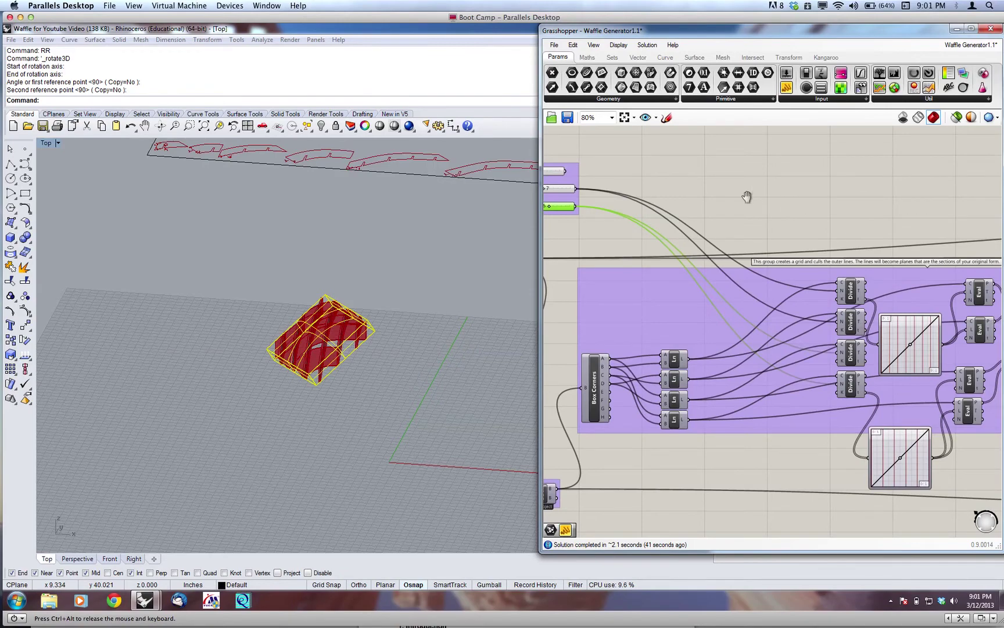
pyautogui.moveTo(749, 197); pyautogui.dragTo(628, 165, button='right')
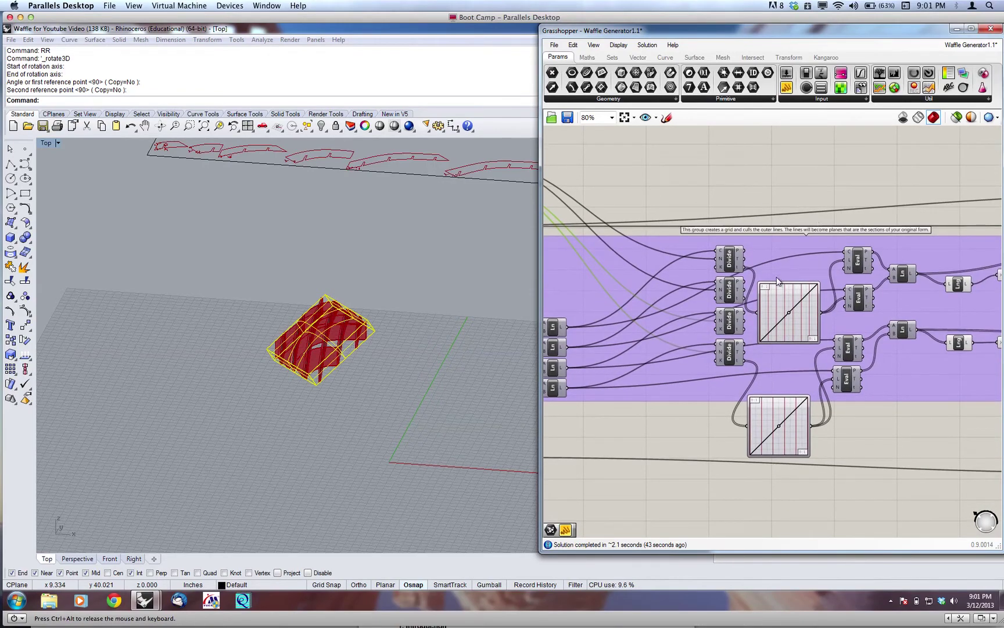
pyautogui.moveTo(828, 189); pyautogui.dragTo(759, 190, button='right')
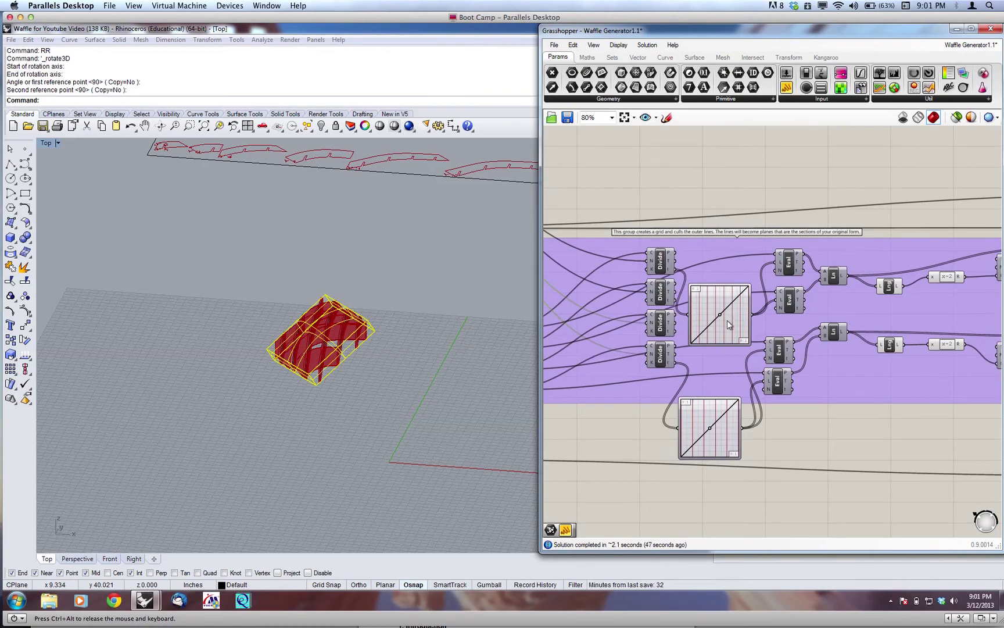
pyautogui.moveTo(720, 325)
pyautogui.scroll(2, 719, 398)
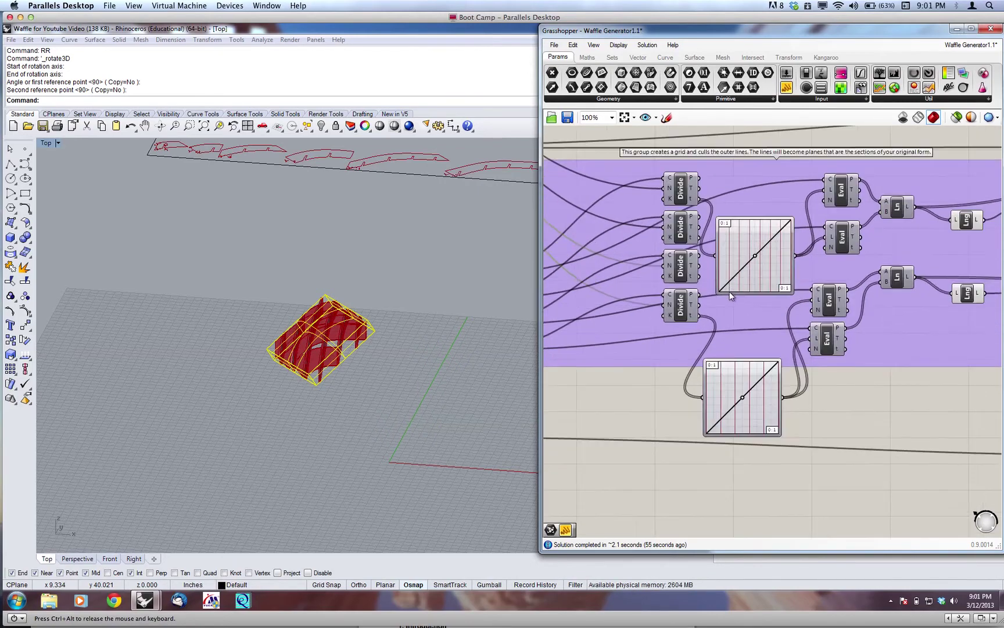
pyautogui.scroll(3, 709, 299)
pyautogui.moveTo(800, 255)
pyautogui.mouseDown()
pyautogui.moveTo(801, 227)
pyautogui.moveTo(799, 244)
pyautogui.mouseUp()
pyautogui.scroll(-5, 793, 279)
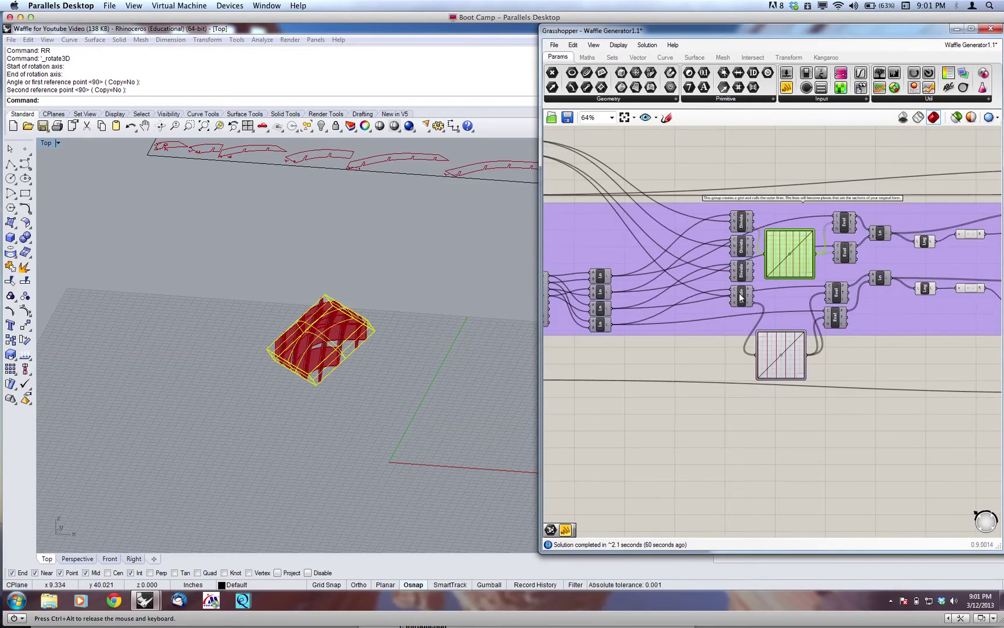
# Step: Turn on the preview of all four Divide components in the grid group
pyautogui.click(741, 297)
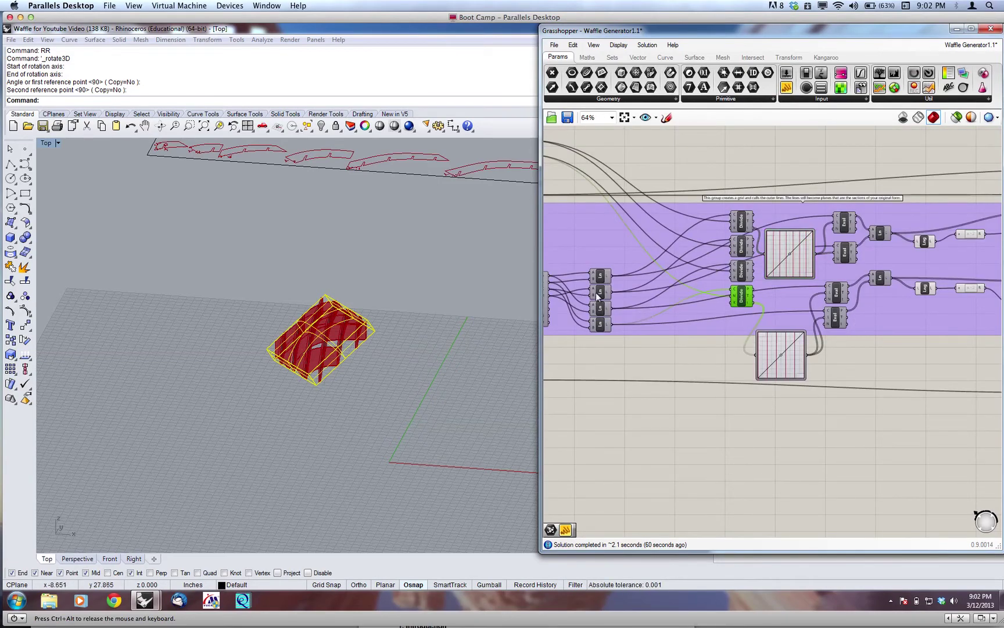
pyautogui.rightClick(743, 294)
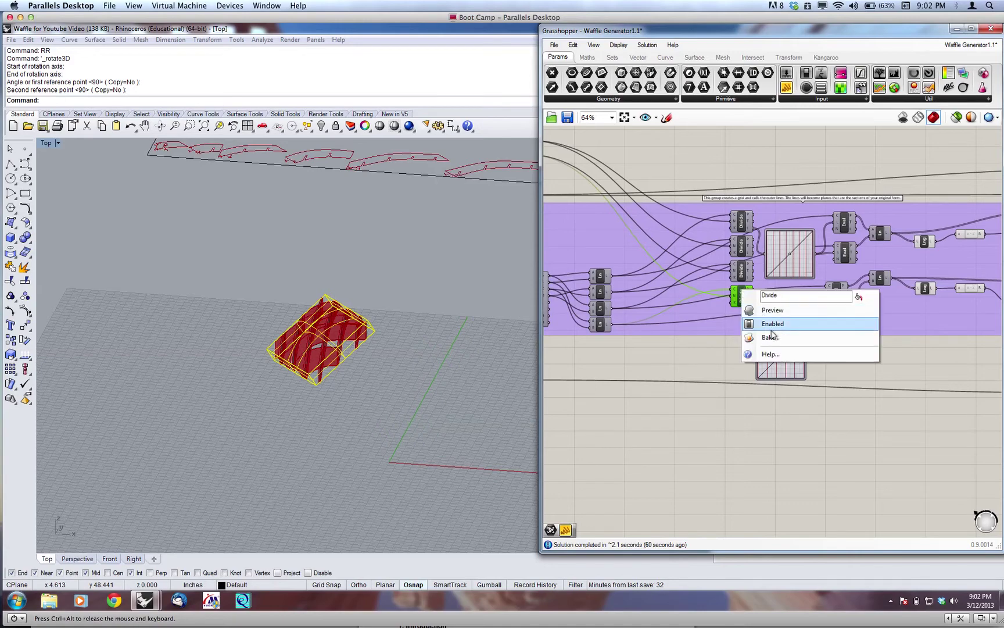
pyautogui.click(765, 313)
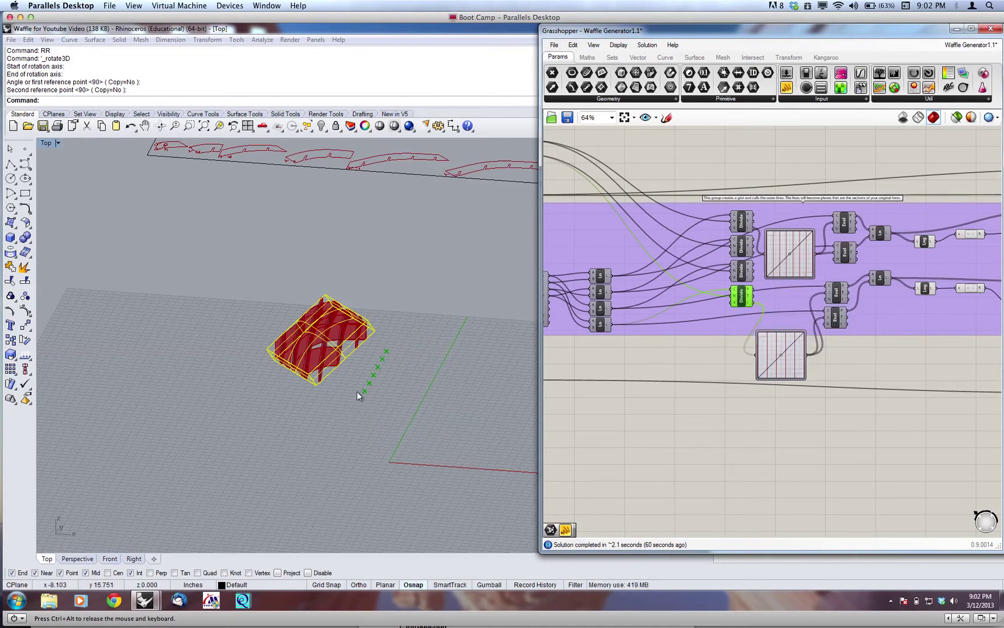
pyautogui.click(744, 273)
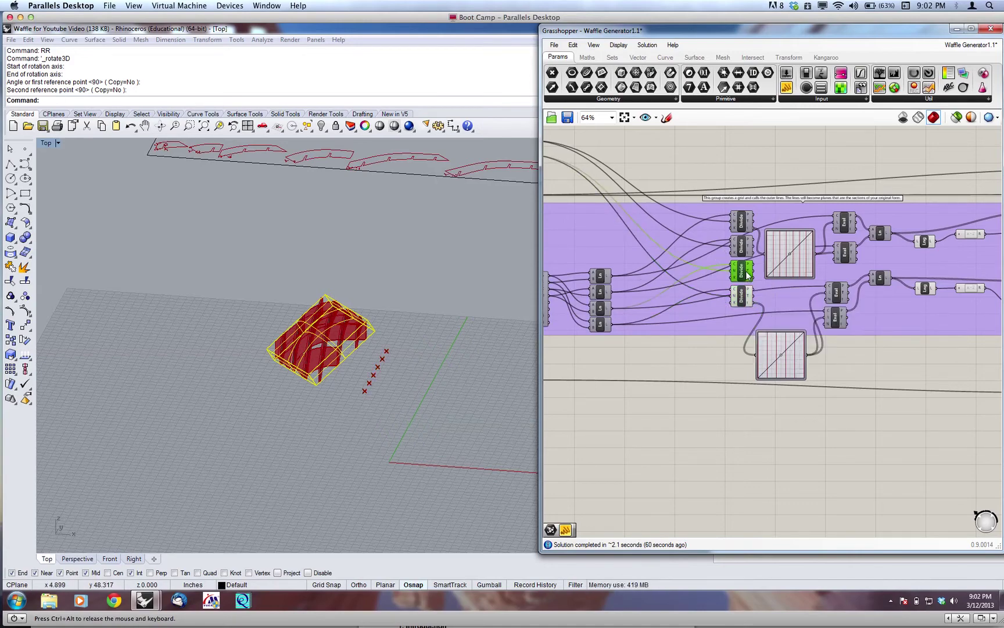
pyautogui.rightClick(745, 272)
pyautogui.click(783, 292)
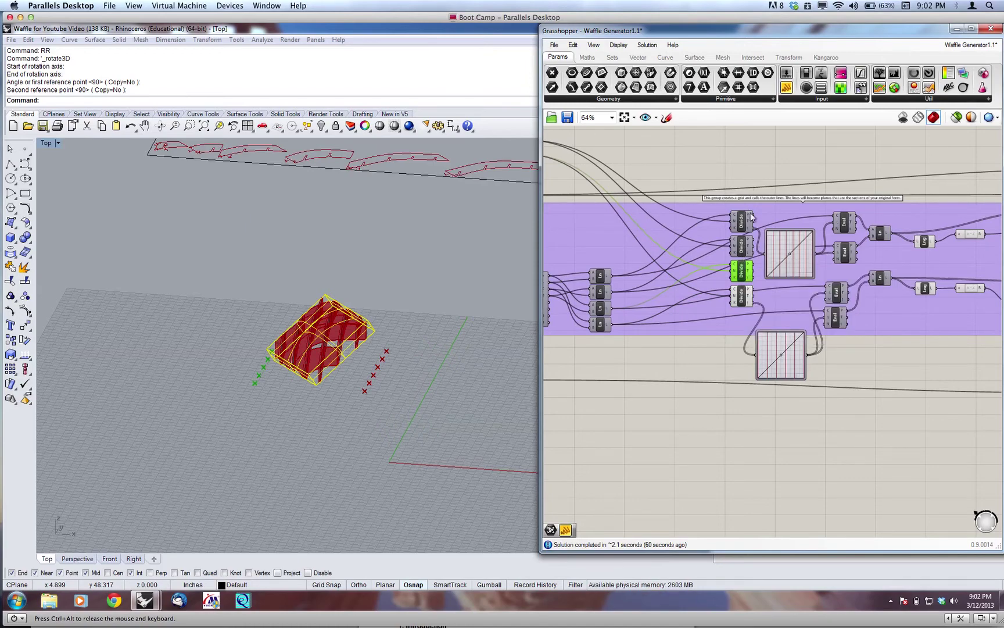
pyautogui.click(748, 221)
pyautogui.middleClick(742, 239)
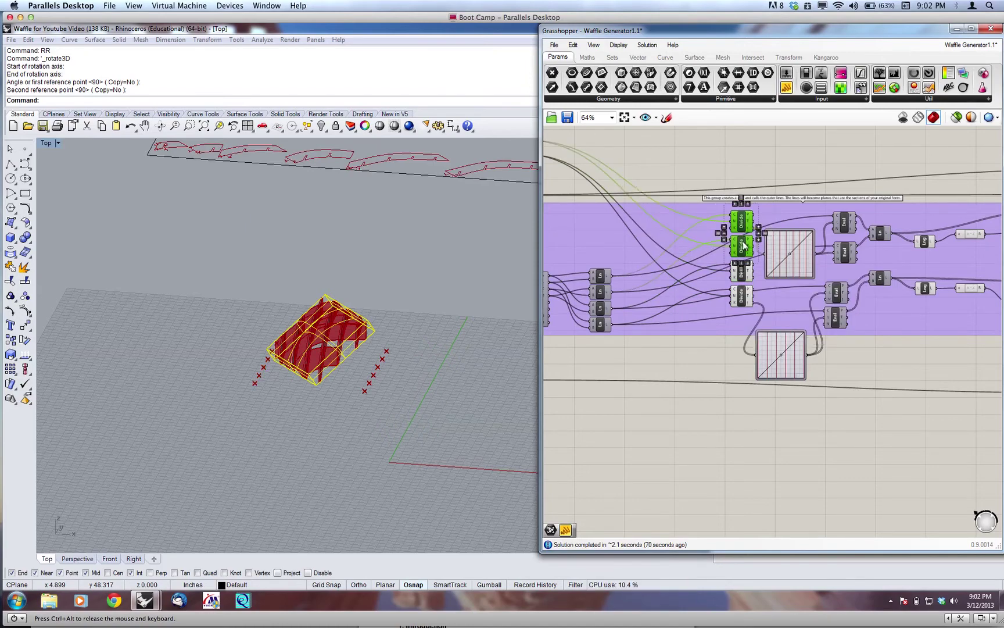
pyautogui.click(763, 217)
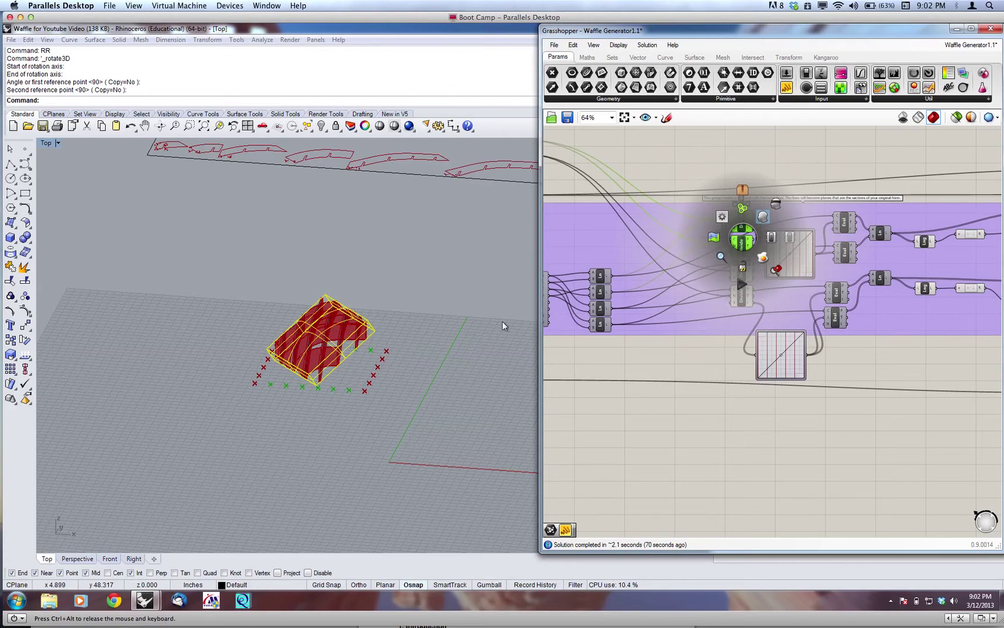
# Step: Examine the division points around the tilted box and how the Graph Mappers remap the Divide parameters
pyautogui.moveTo(391, 391)
pyautogui.mouseDown(button='right')
pyautogui.moveTo(366, 384)
pyautogui.moveTo(325, 405)
pyautogui.moveTo(352, 414)
pyautogui.moveTo(439, 405)
pyautogui.moveTo(400, 398)
pyautogui.mouseUp(button='right')
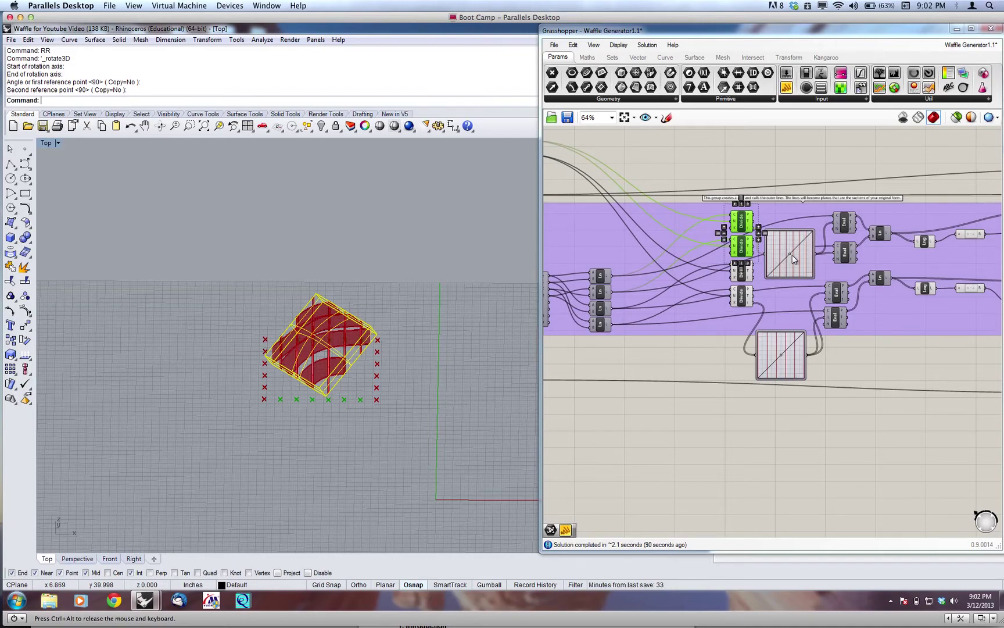
pyautogui.moveTo(794, 259)
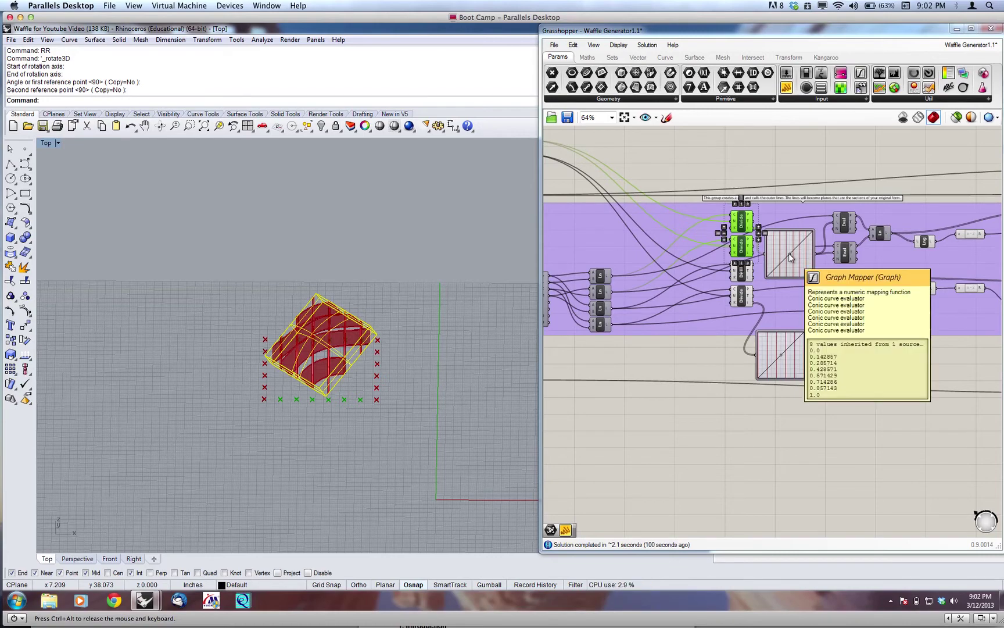
pyautogui.click(749, 342)
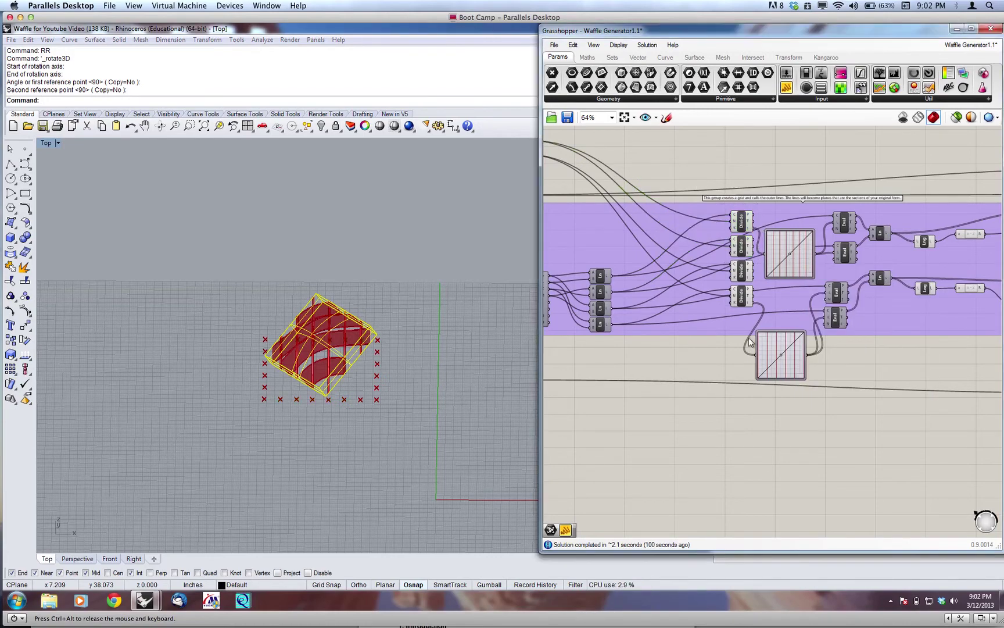
pyautogui.moveTo(650, 363); pyautogui.dragTo(702, 373, button='right')
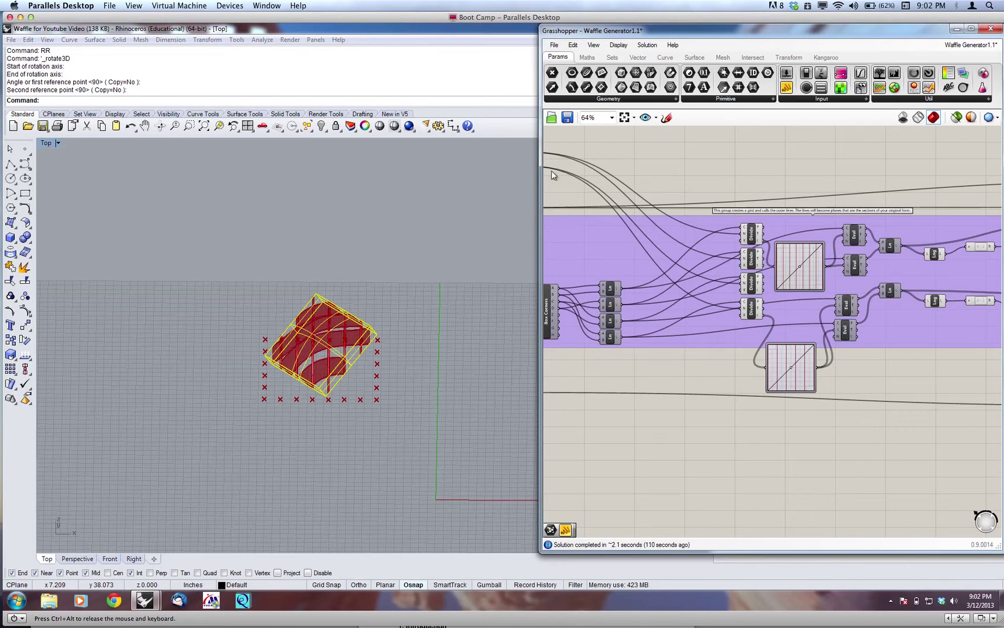
pyautogui.moveTo(771, 372)
pyautogui.moveTo(759, 315)
pyautogui.scroll(1, 759, 314)
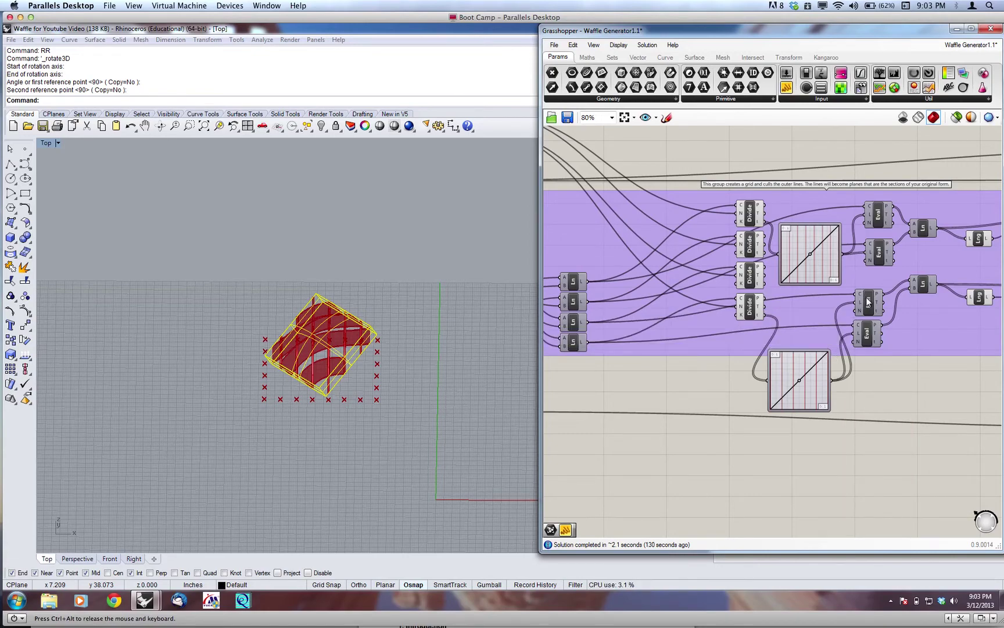
# Step: Turn off the preview of all four Divide components
pyautogui.click(751, 311)
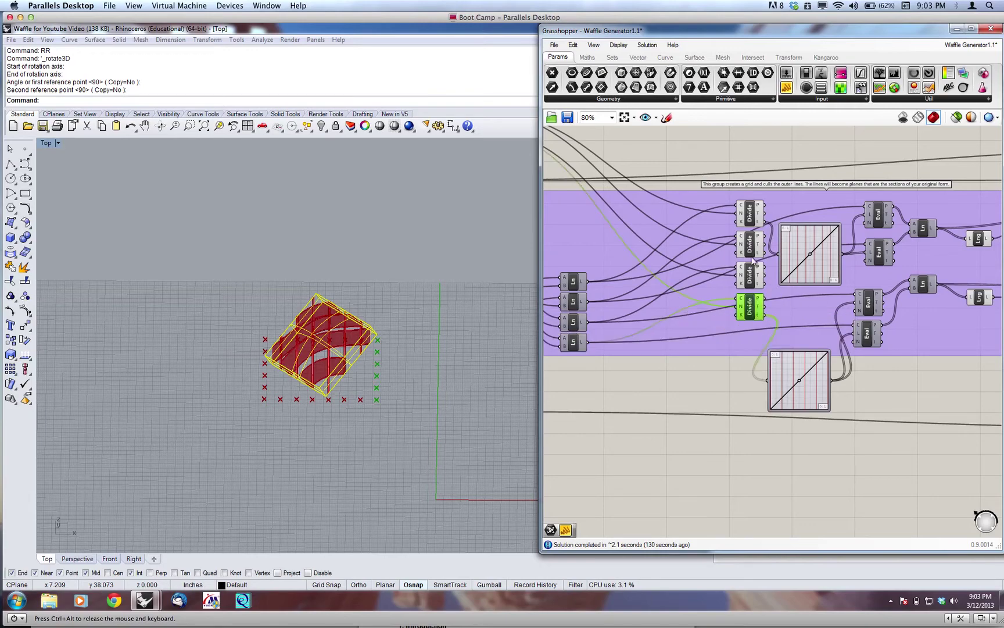
pyautogui.moveTo(773, 138); pyautogui.dragTo(738, 336)
pyautogui.middleClick(756, 228)
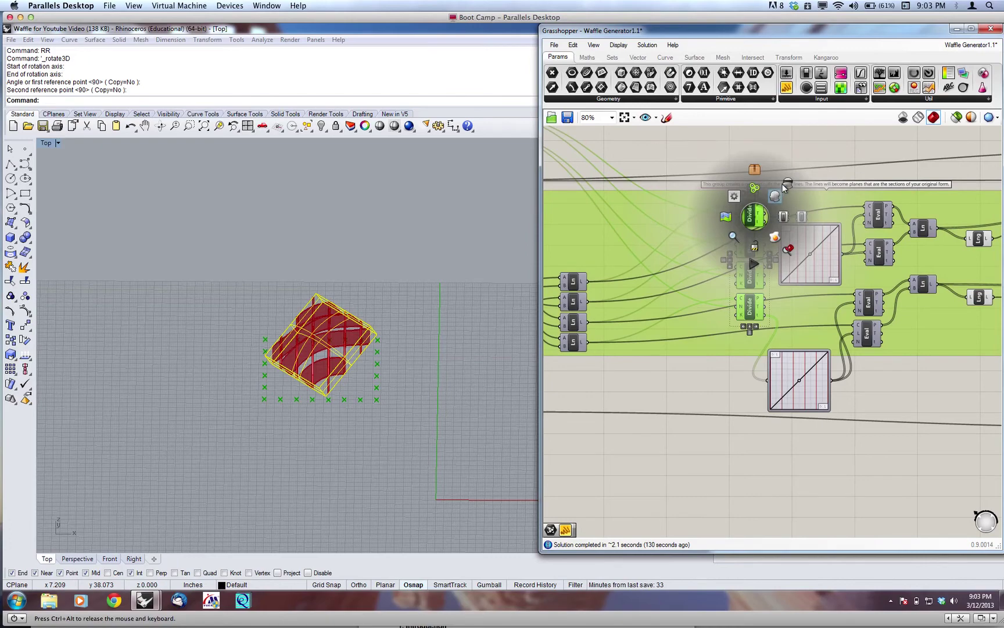
pyautogui.click(781, 191)
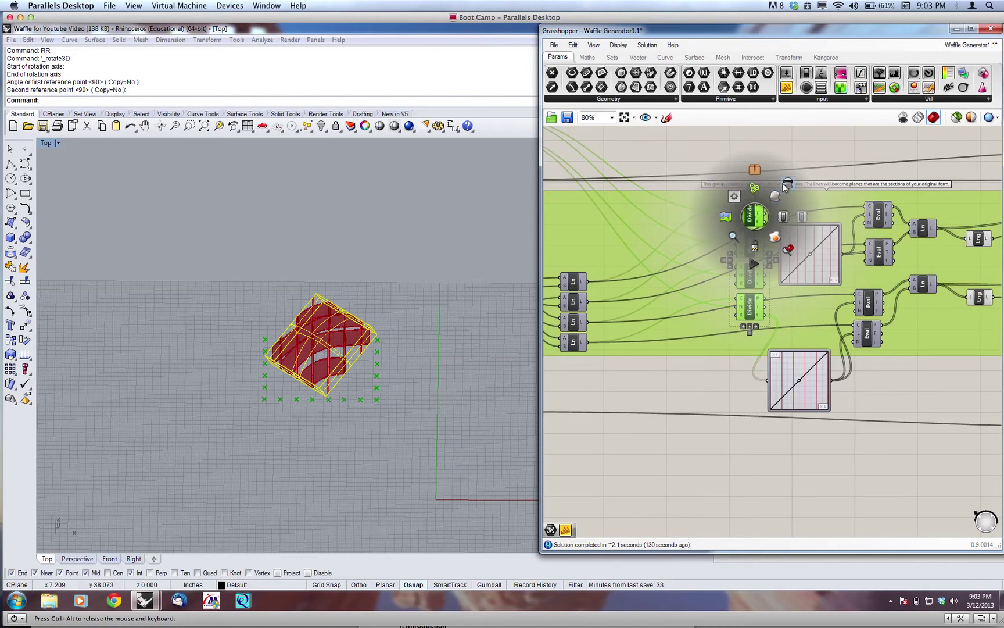
pyautogui.click(874, 388)
# Step: Turn on the preview of all four Eval components fed by the Graph Mappers
pyautogui.moveTo(876, 358); pyautogui.dragTo(866, 207)
pyautogui.middleClick(866, 207)
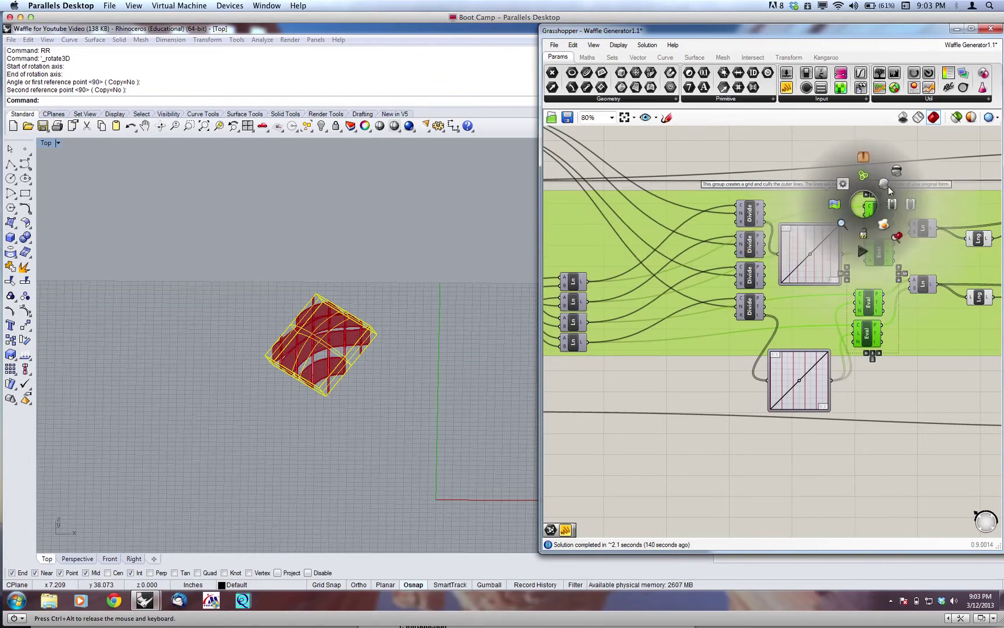
pyautogui.click(888, 186)
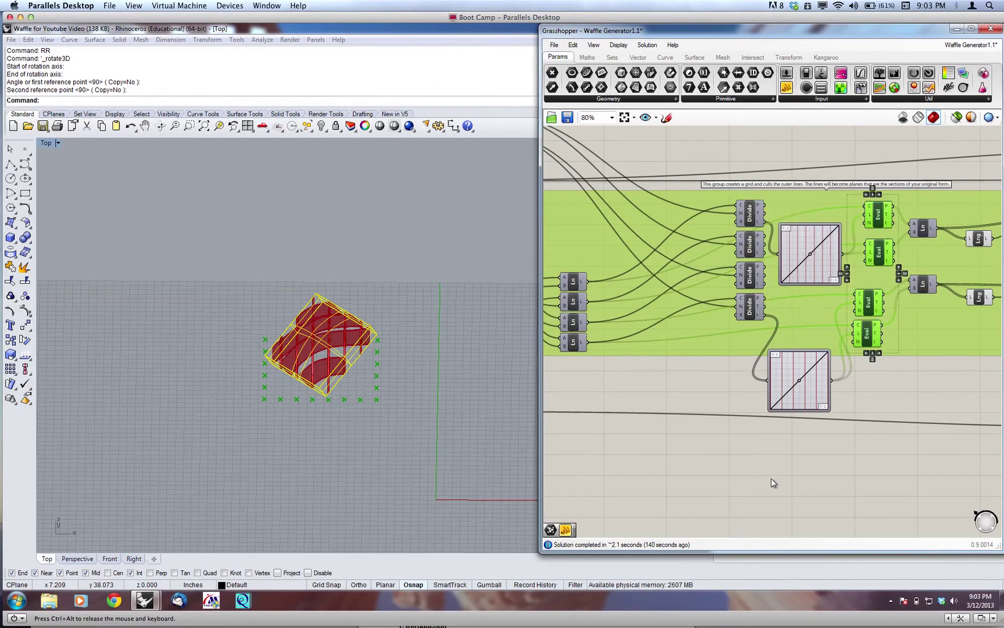
pyautogui.click(873, 385)
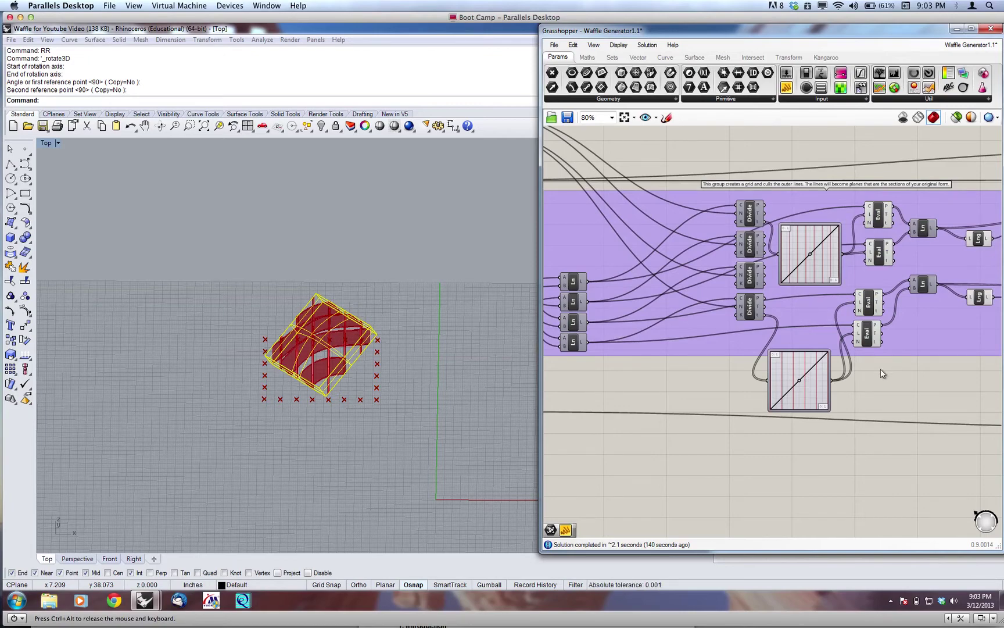
# Step: Disable the Solid Waffle Frames (Y) and Solid Waffle Frames (X) components in the solid waffle form group
pyautogui.scroll(-8, 797, 363)
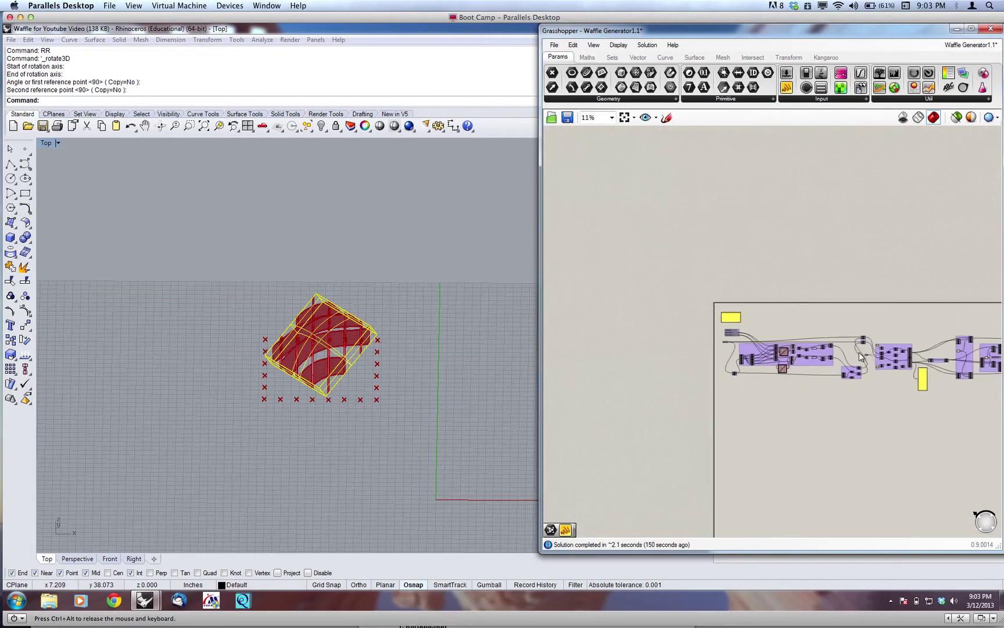
pyautogui.scroll(8, 861, 356)
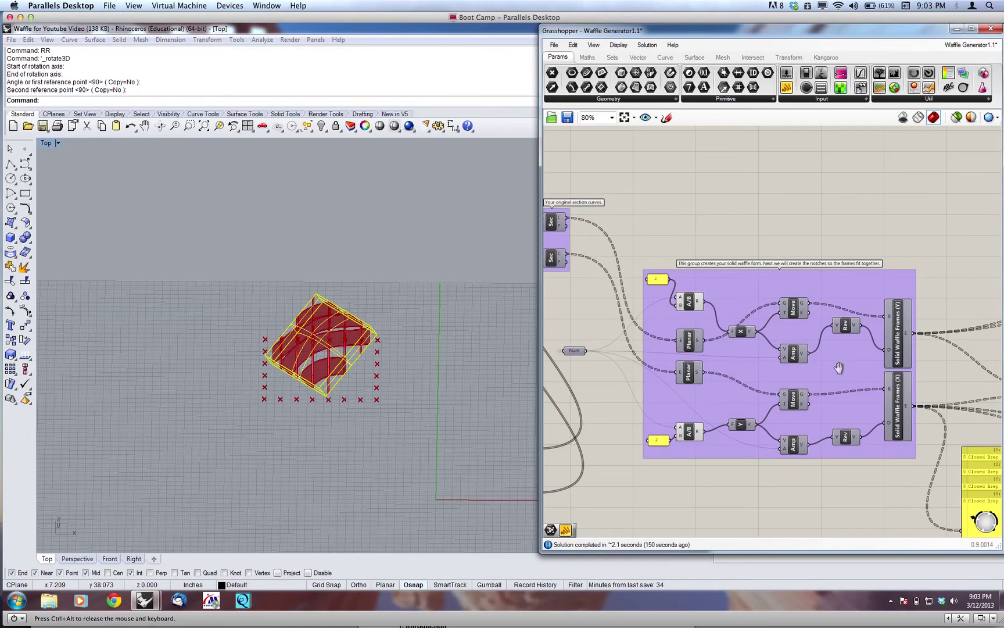
pyautogui.moveTo(814, 279); pyautogui.dragTo(778, 441)
pyautogui.middleClick(814, 328)
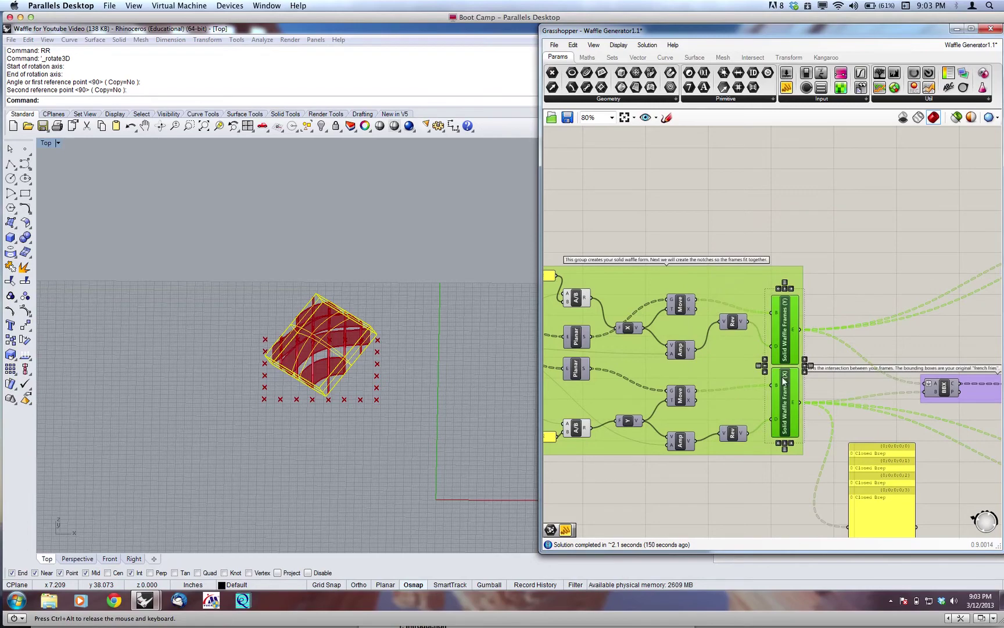
pyautogui.middleClick(784, 381)
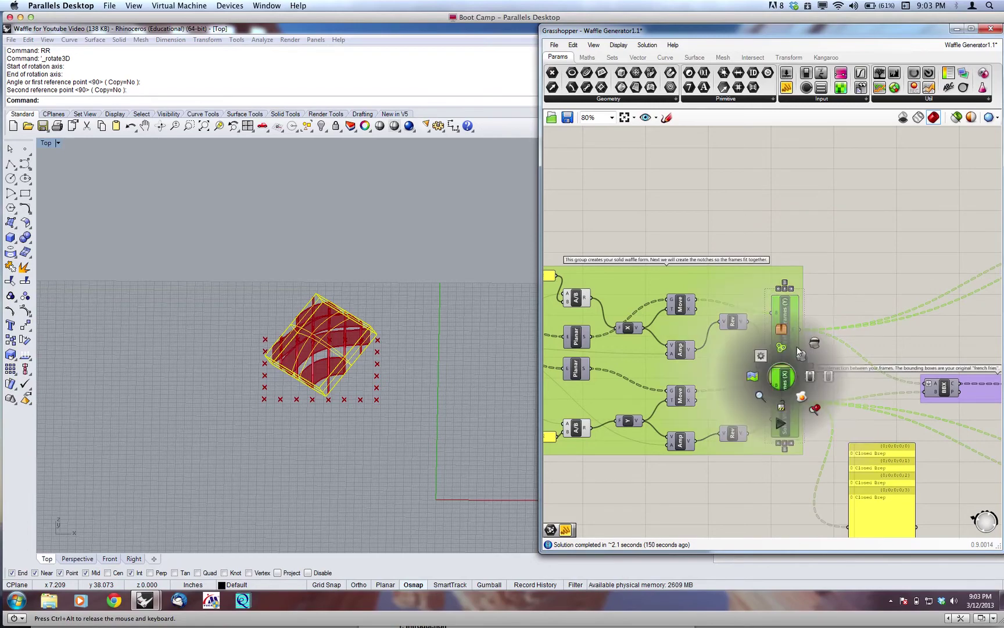
pyautogui.click(829, 378)
pyautogui.click(634, 231)
# Step: Bow the upper Graph Mapper's curve strongly upward so the grid points crowd toward one end of the box
pyautogui.moveTo(712, 221); pyautogui.dragTo(784, 195, button='right')
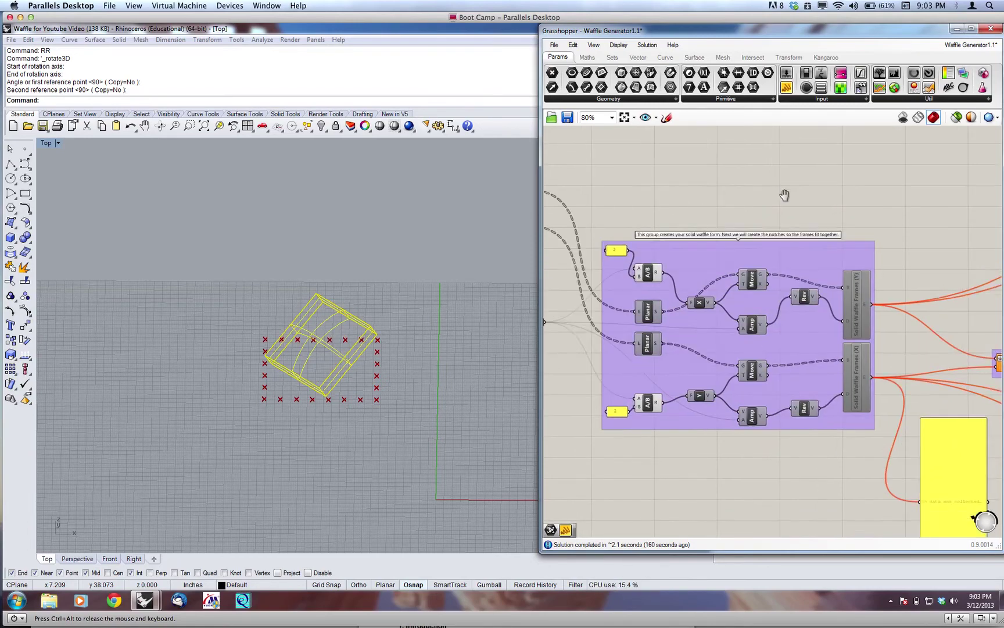
pyautogui.scroll(-10, 784, 195)
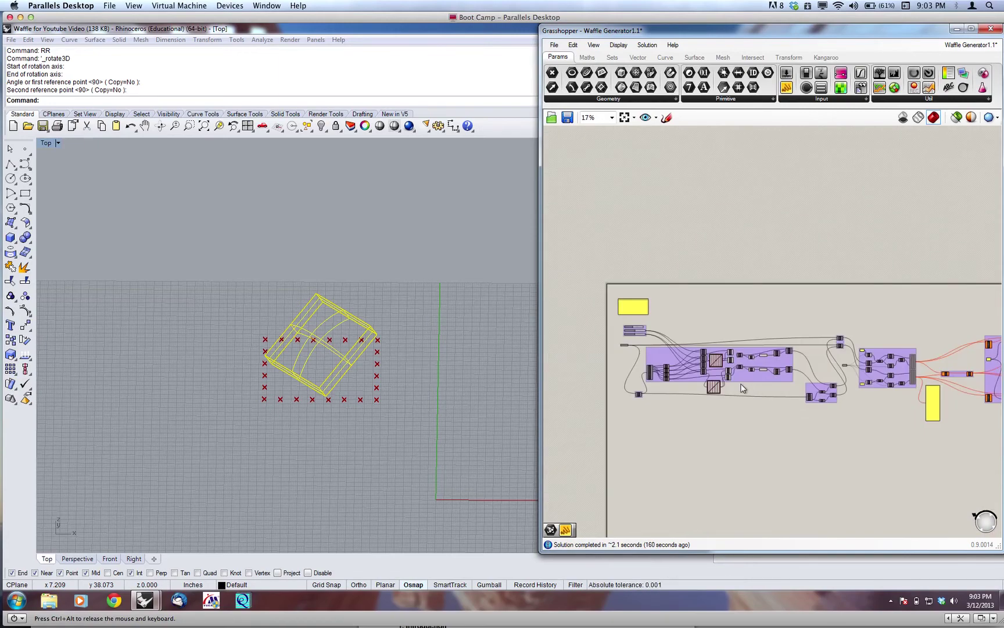
pyautogui.scroll(6, 743, 388)
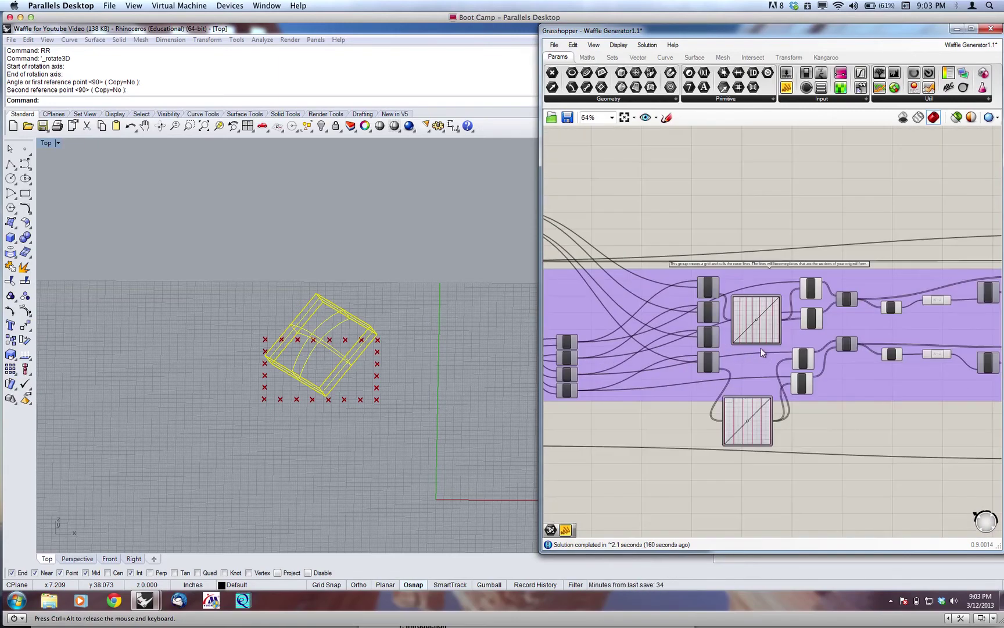
pyautogui.scroll(7, 762, 352)
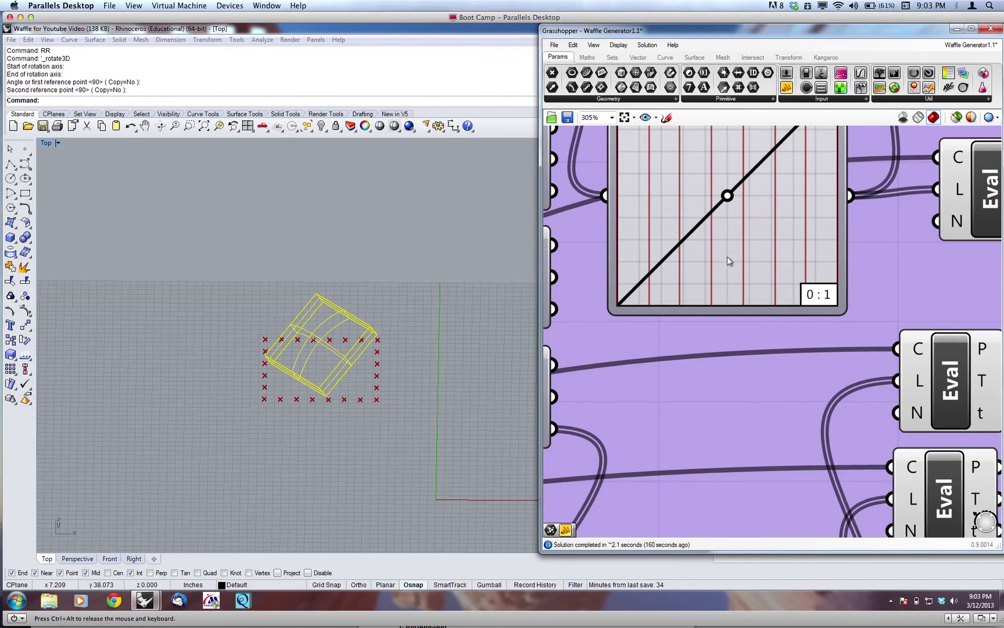
pyautogui.scroll(-5, 728, 348)
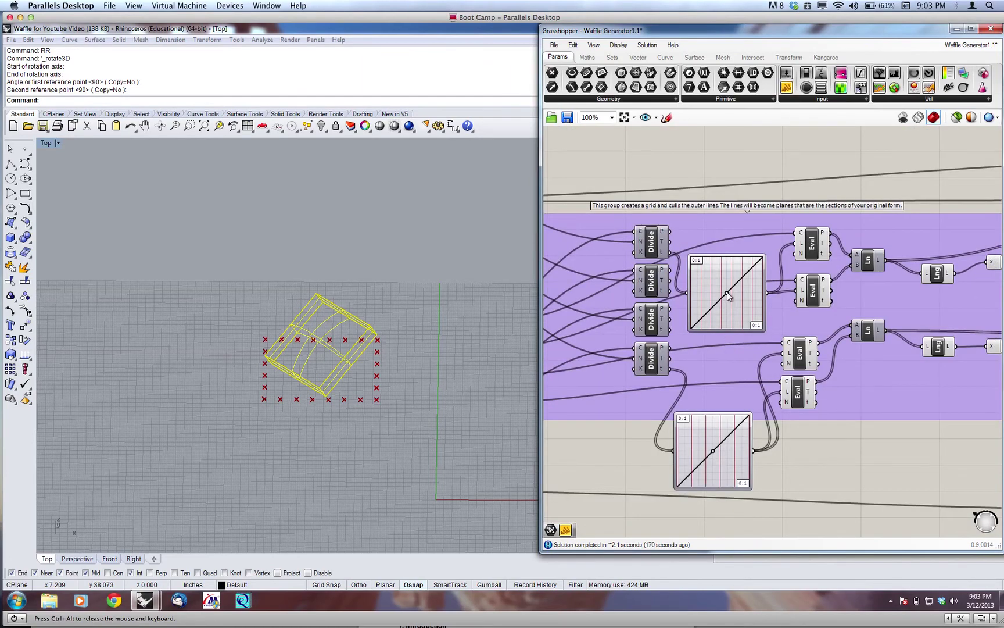
pyautogui.moveTo(727, 292); pyautogui.dragTo(706, 280)
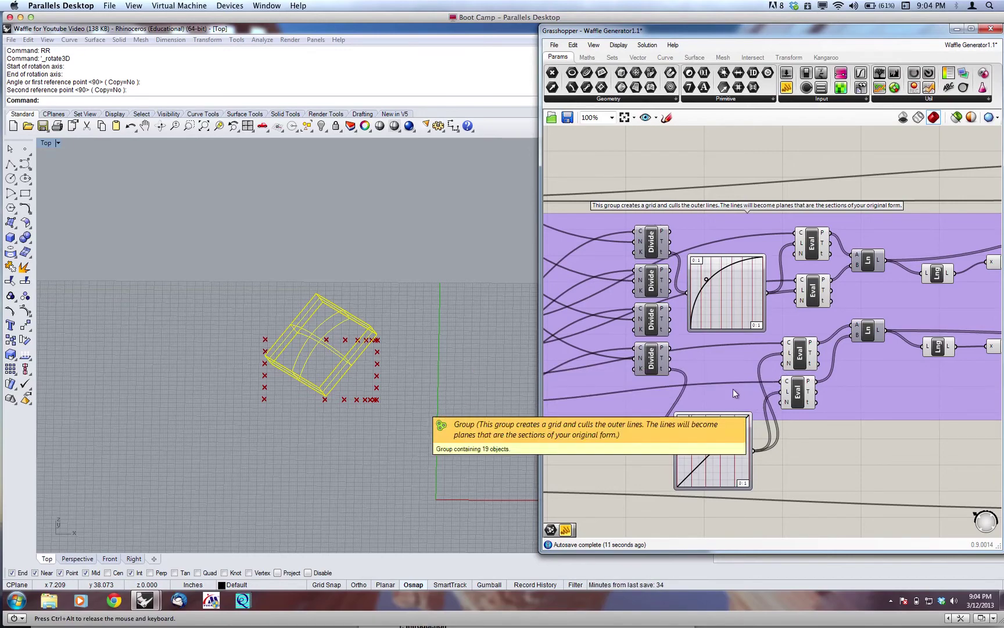
# Step: Bow the upper Graph Mapper's curve downward, settling on a slight sag below the diagonal, and give the lower Graph Mapper's curve a similar sag
pyautogui.moveTo(706, 280); pyautogui.dragTo(741, 306)
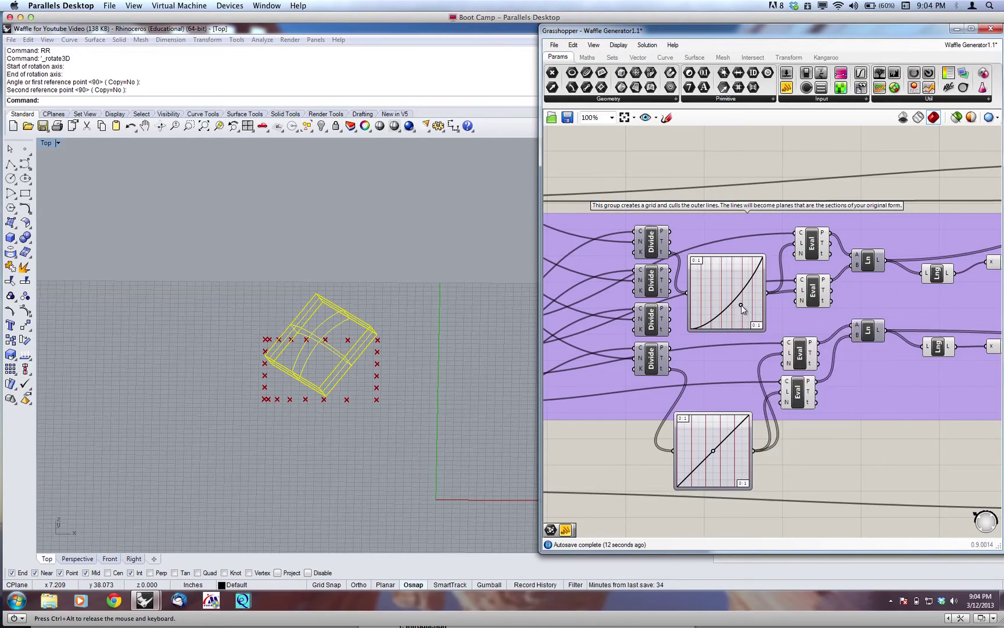
pyautogui.moveTo(741, 308); pyautogui.dragTo(750, 301)
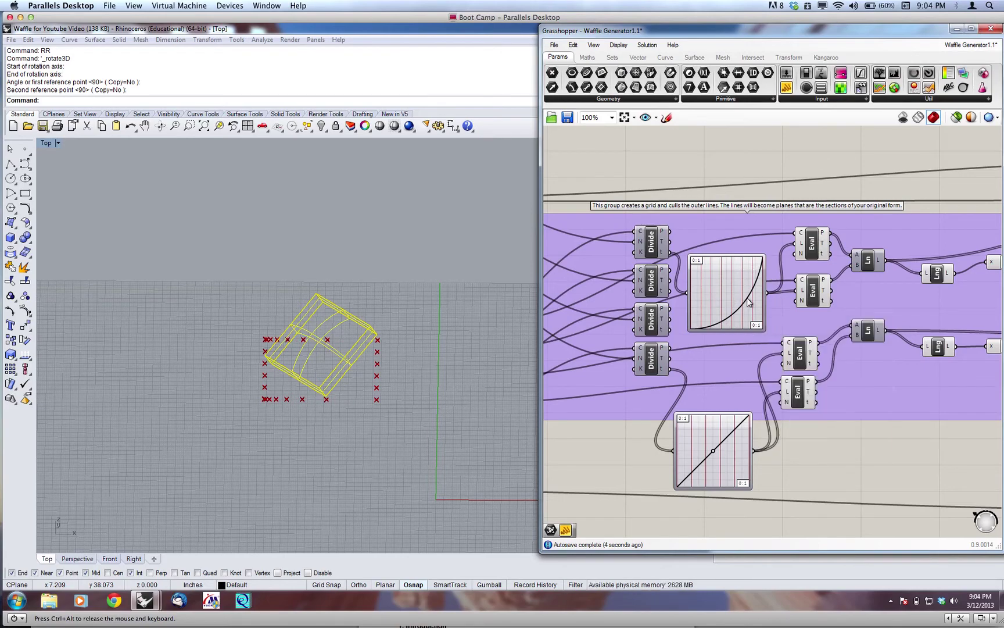
pyautogui.click(742, 297)
pyautogui.moveTo(743, 297); pyautogui.dragTo(742, 296)
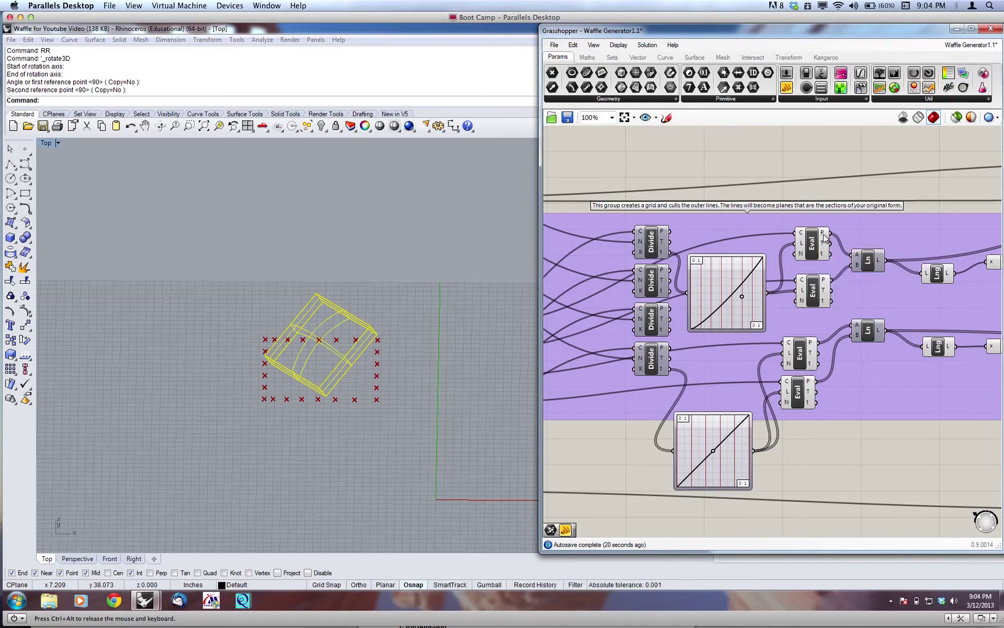
pyautogui.moveTo(825, 244)
pyautogui.moveTo(713, 450); pyautogui.dragTo(722, 459)
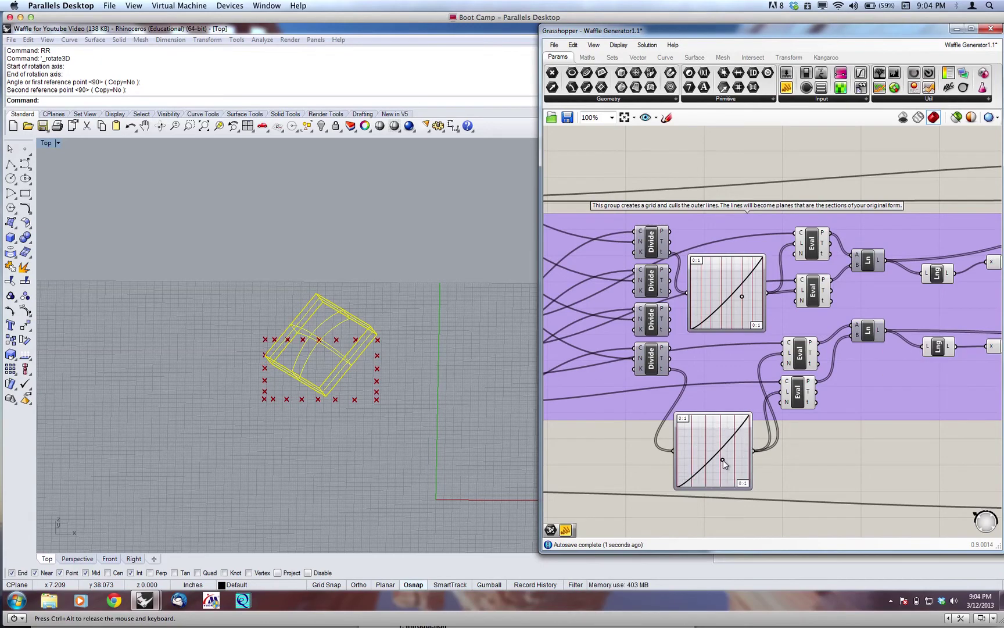
# Step: Turn on the preview of the two Ln components fed by the Evals and view the grid lines from an angle
pyautogui.click(866, 331)
pyautogui.click(871, 259)
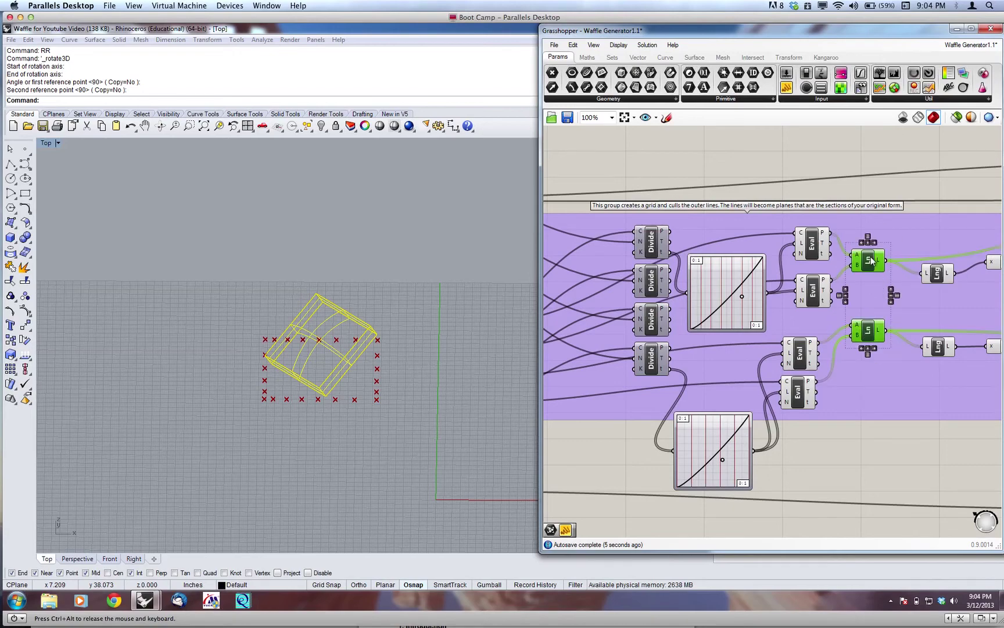
pyautogui.press('space')
pyautogui.click(891, 237)
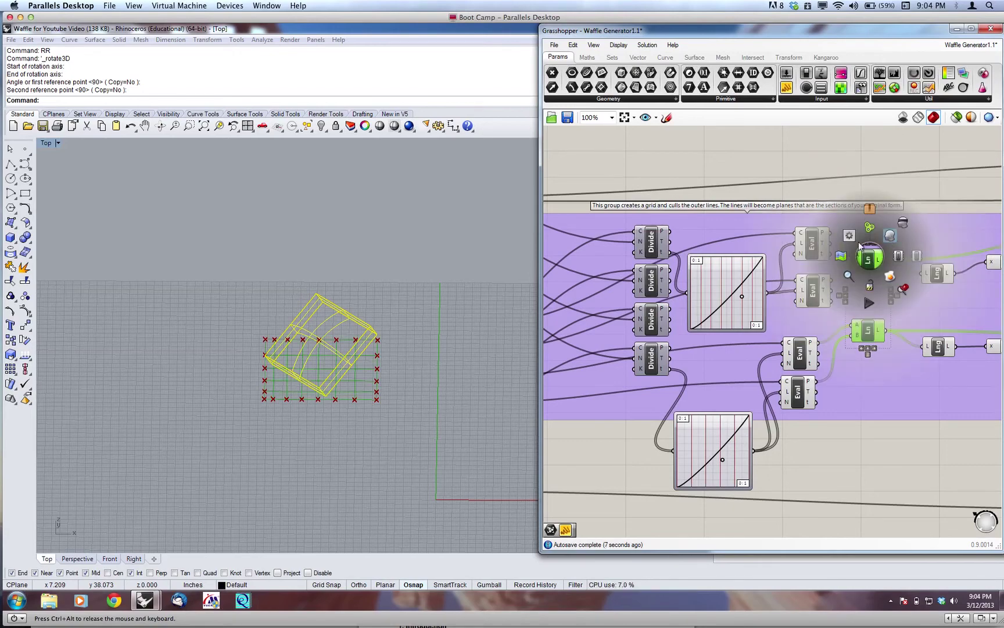
pyautogui.keyDown('ctrl'); pyautogui.keyDown('shift'); pyautogui.moveTo(326, 428); pyautogui.dragTo(310, 458, button='right'); pyautogui.keyUp('shift'); pyautogui.keyUp('ctrl')
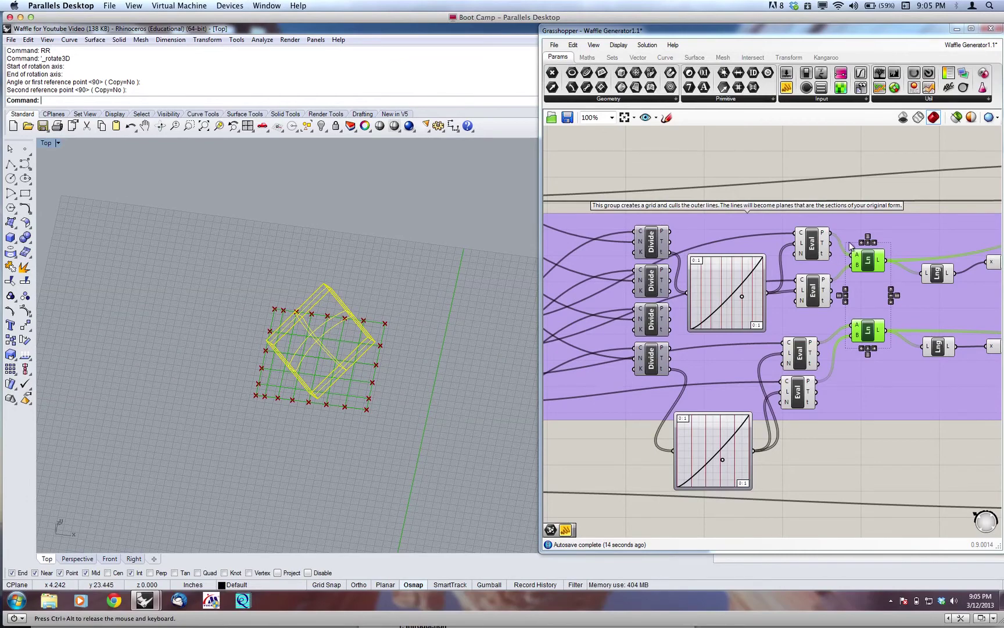
# Step: Turn off the preview of the four Eval components and the two Ln components they feed
pyautogui.moveTo(884, 163); pyautogui.dragTo(794, 428)
pyautogui.middleClick(794, 429)
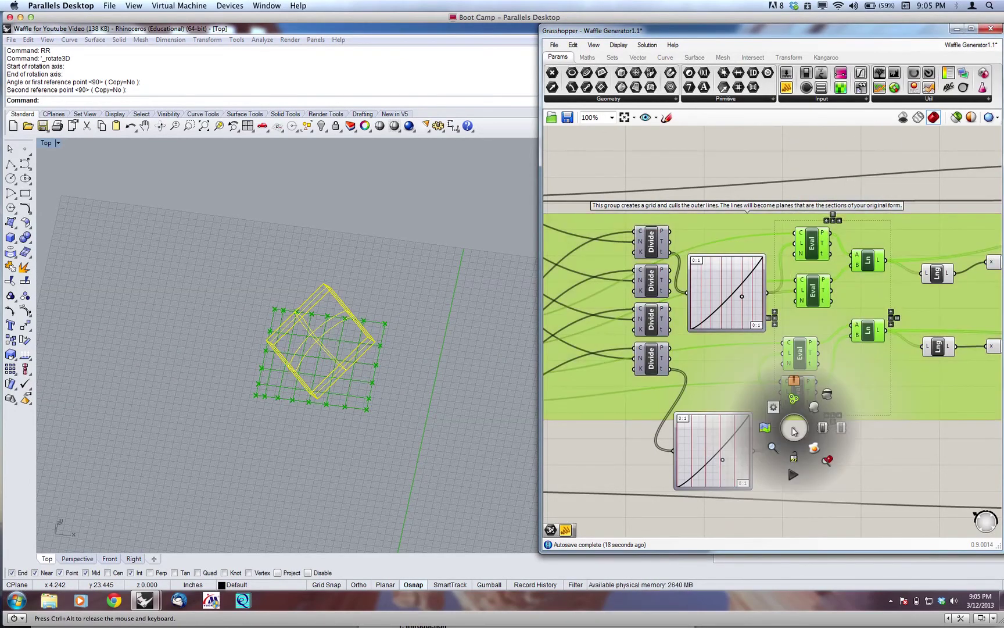
pyautogui.click(828, 400)
# Step: Enable the Solid Waffle Frames (Y) and (X) components again and view the regenerated waffle from another angle
pyautogui.moveTo(879, 426); pyautogui.dragTo(731, 407, button='right')
pyautogui.scroll(-3, 732, 407)
pyautogui.moveTo(927, 440); pyautogui.dragTo(726, 403, button='right')
pyautogui.scroll(4, 740, 383)
pyautogui.scroll(3, 739, 365)
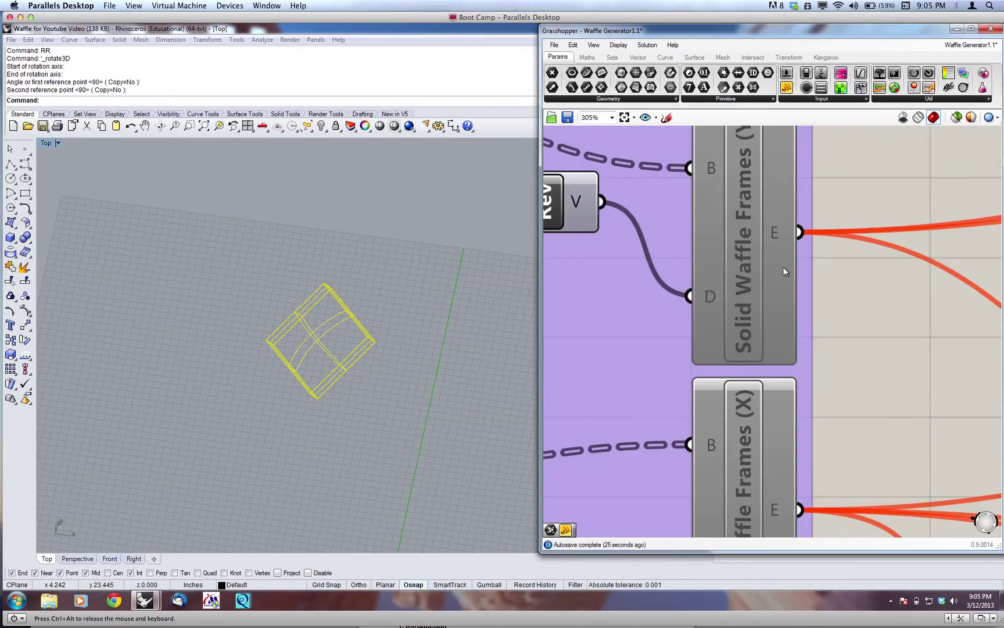
pyautogui.scroll(-2, 813, 377)
pyautogui.moveTo(840, 284); pyautogui.dragTo(796, 446)
pyautogui.press('space')
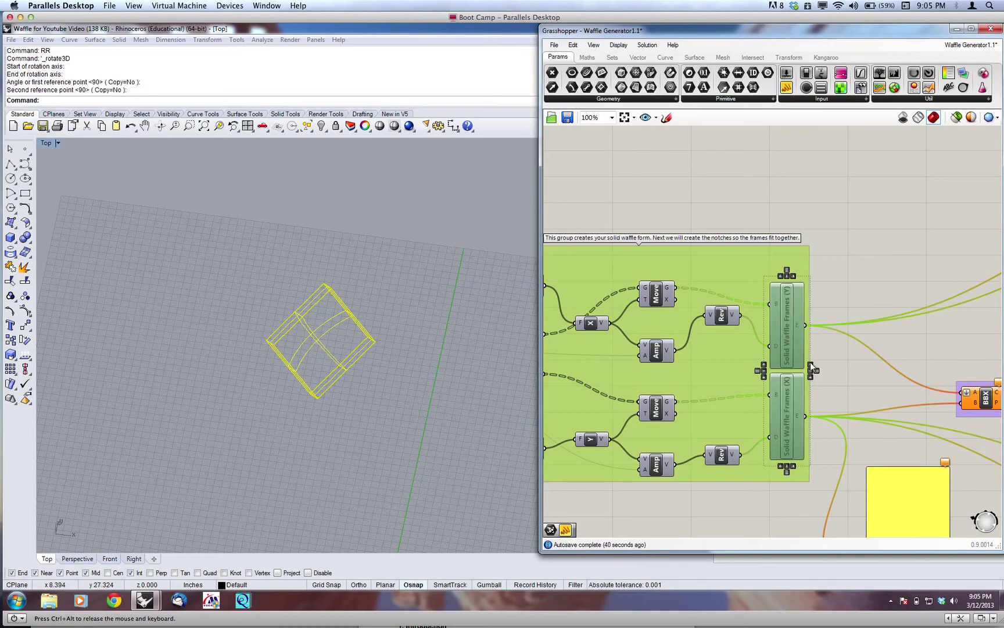
pyautogui.middleClick(828, 325)
pyautogui.click(857, 326)
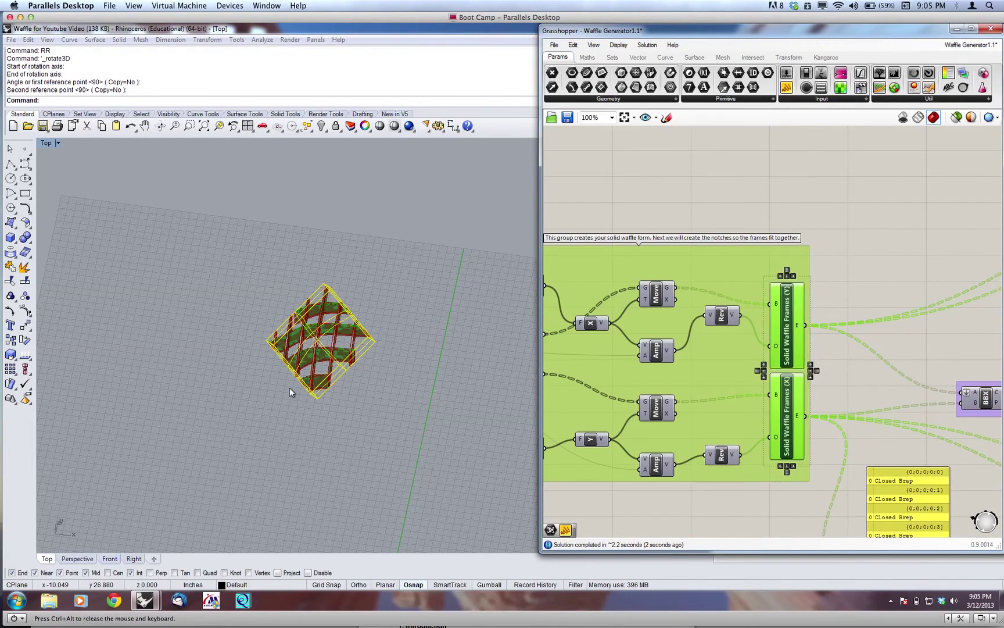
pyautogui.moveTo(254, 408); pyautogui.dragTo(340, 417, button='right')
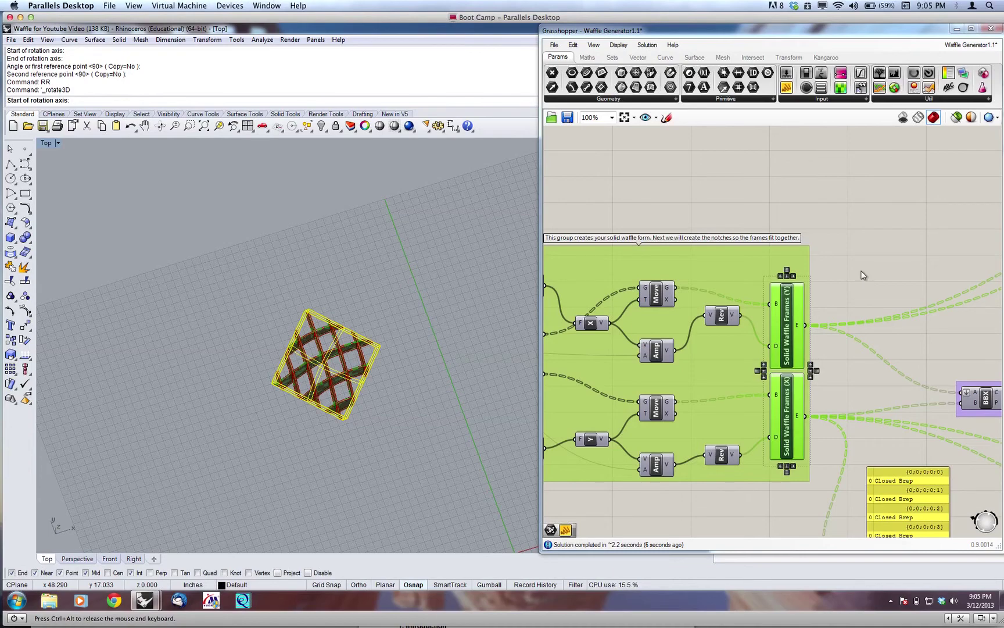
# Step: Turn off the preview of the two Solid Waffle Frames components
pyautogui.moveTo(822, 364); pyautogui.dragTo(811, 362, button='right')
pyautogui.middleClick(823, 357)
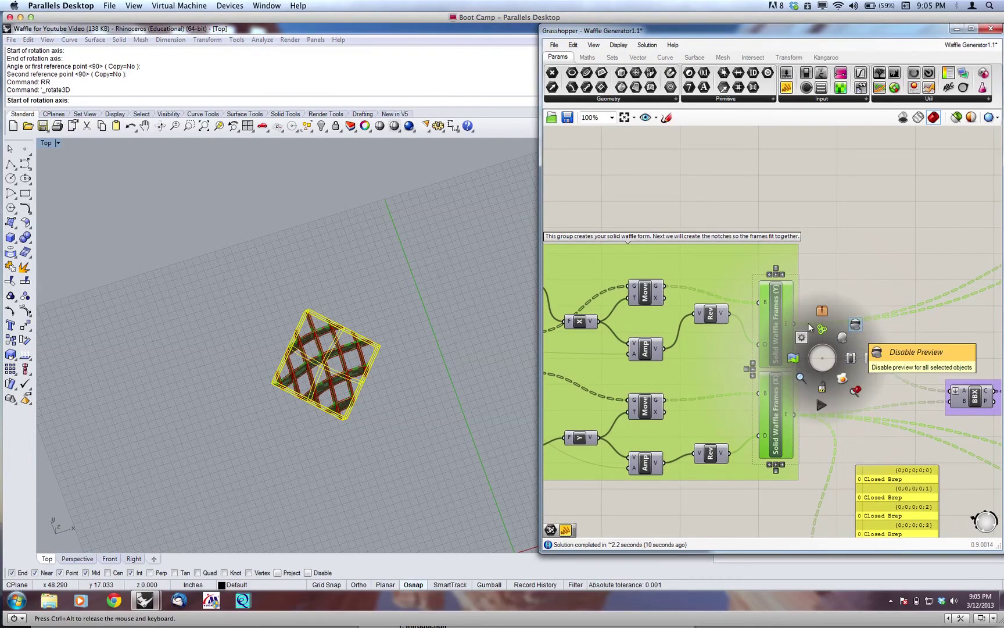
pyautogui.click(844, 337)
# Step: Cancel the pending Rotate 3D command and deselect the domed form with its box
pyautogui.keyDown('ctrl'); pyautogui.keyDown('shift'); pyautogui.moveTo(365, 411); pyautogui.dragTo(386, 324, button='right'); pyautogui.keyUp('shift'); pyautogui.keyUp('ctrl')
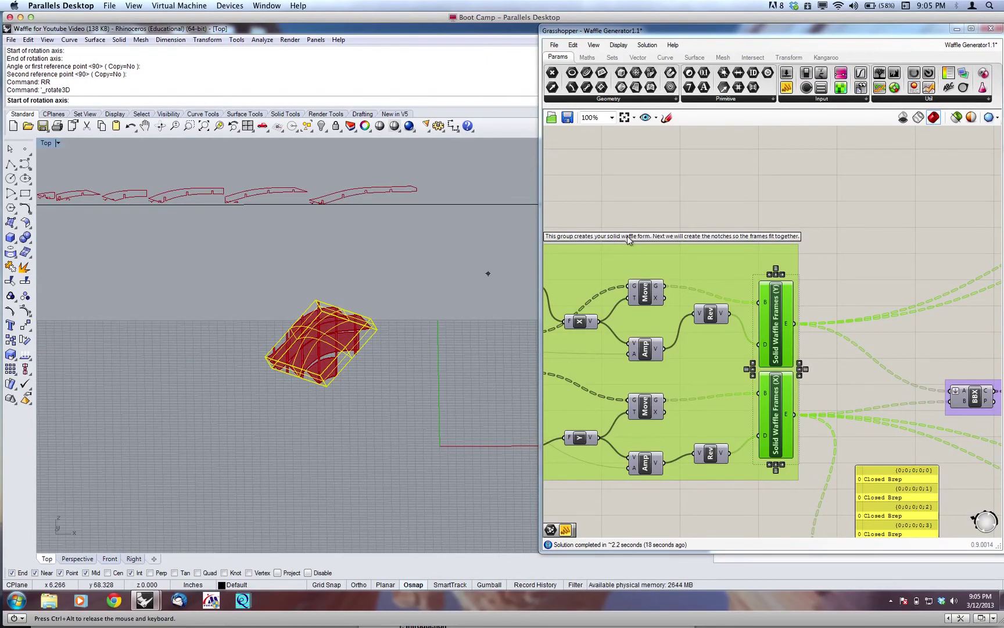
pyautogui.moveTo(766, 176); pyautogui.dragTo(991, 127, button='right')
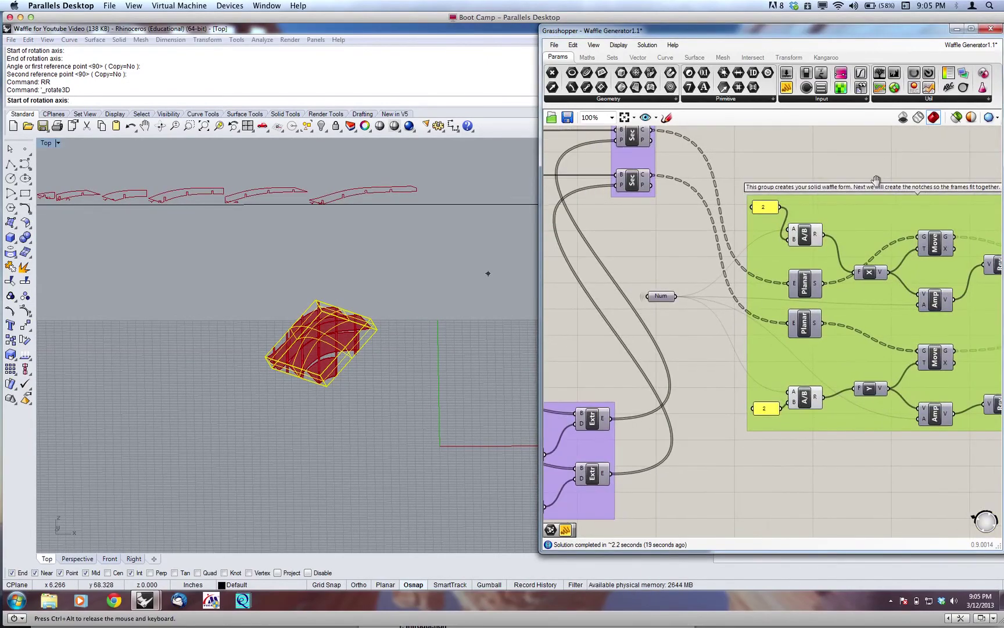
pyautogui.click(466, 374)
pyautogui.press('Escape')
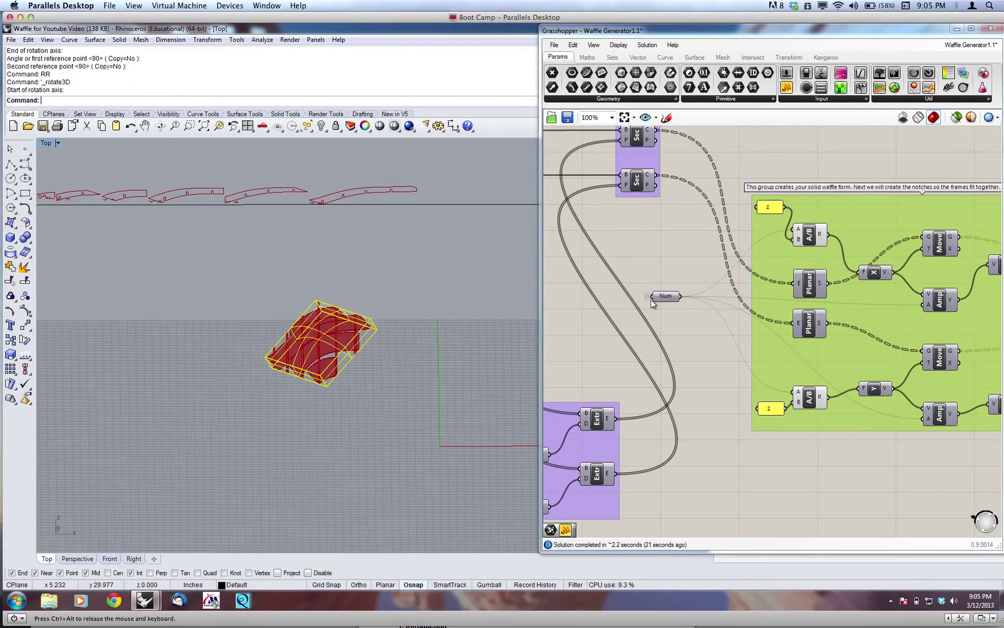
pyautogui.keyDown('ctrl'); pyautogui.keyDown('shift'); pyautogui.moveTo(489, 350); pyautogui.dragTo(486, 350, button='right'); pyautogui.keyUp('shift'); pyautogui.keyUp('ctrl')
pyautogui.click(486, 350)
# Step: Deepen the downward sag of the upper Graph Mapper's curve to bunch the ribs at one end, and inspect the waffle up close
pyautogui.moveTo(677, 319); pyautogui.dragTo(805, 285, button='right')
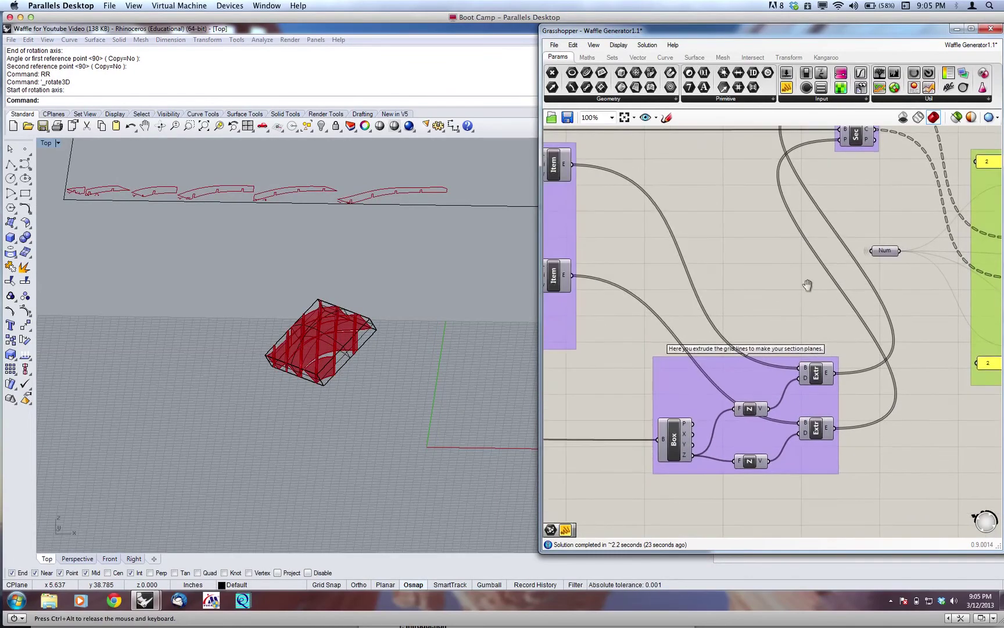
pyautogui.moveTo(691, 301); pyautogui.dragTo(802, 224, button='right')
pyautogui.moveTo(644, 288); pyautogui.dragTo(643, 356, button='right')
pyautogui.scroll(-5, 850, 354)
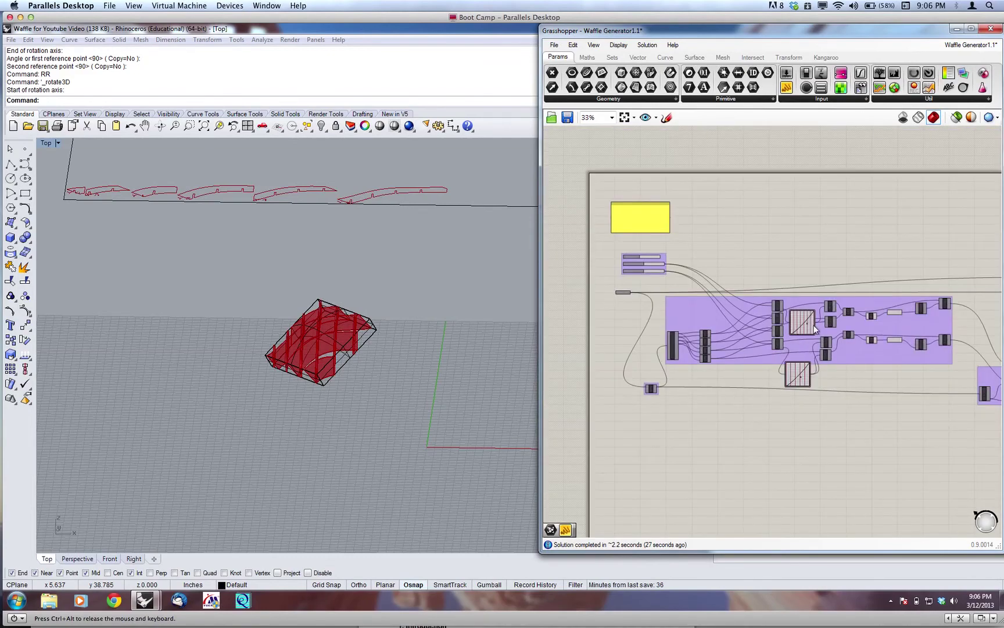
pyautogui.scroll(9, 814, 325)
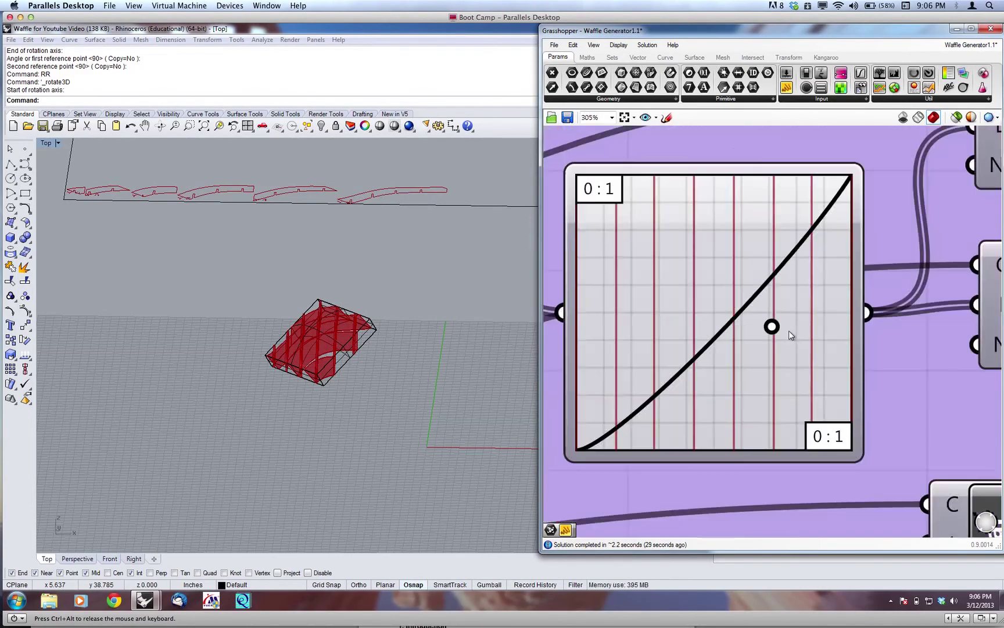
pyautogui.scroll(-2, 789, 331)
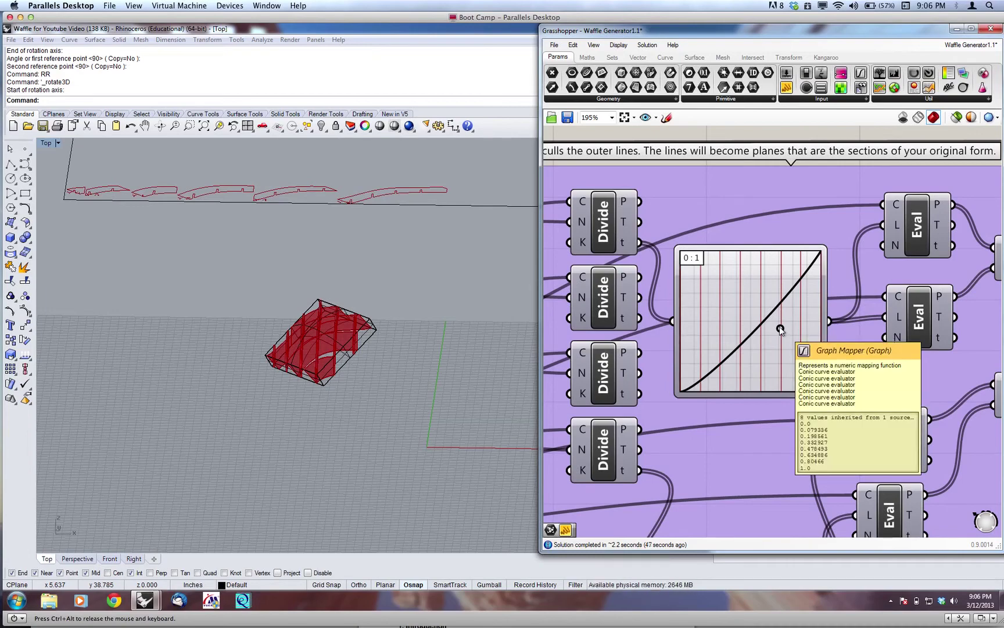
pyautogui.click(781, 329)
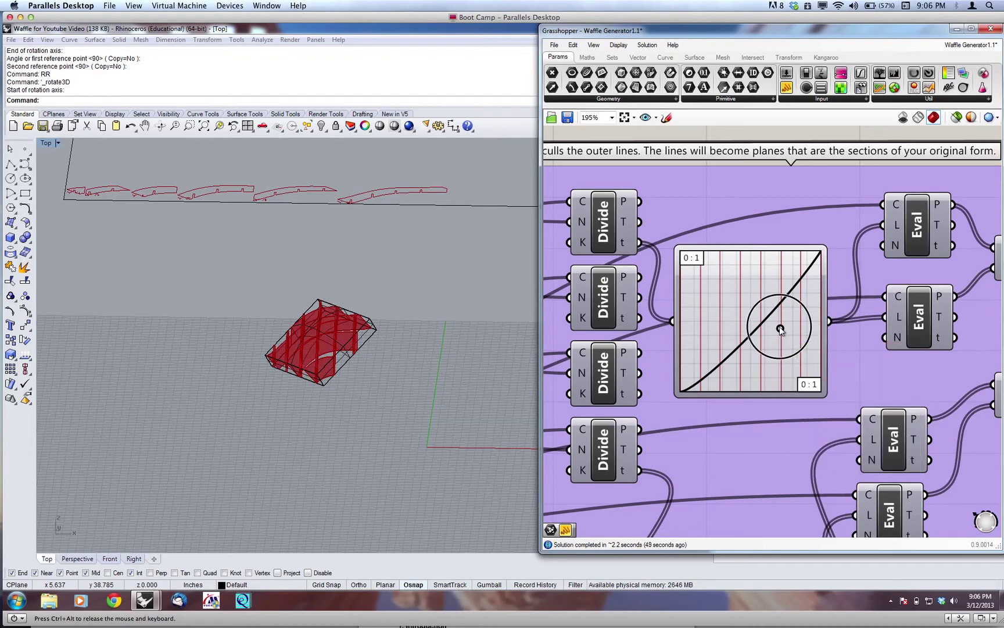
pyautogui.moveTo(780, 329); pyautogui.dragTo(790, 337)
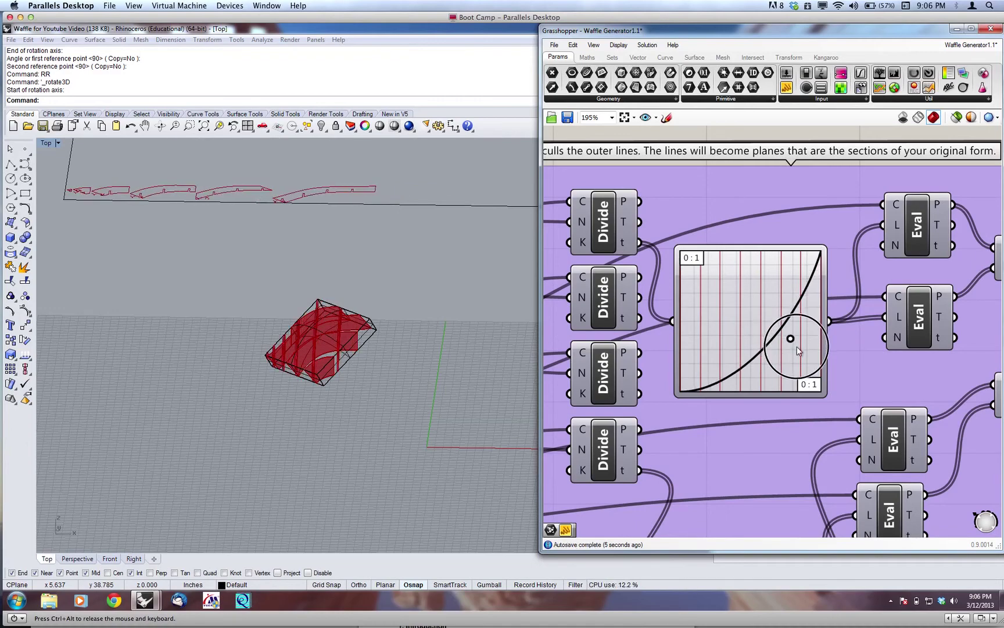
pyautogui.moveTo(797, 346); pyautogui.dragTo(791, 344)
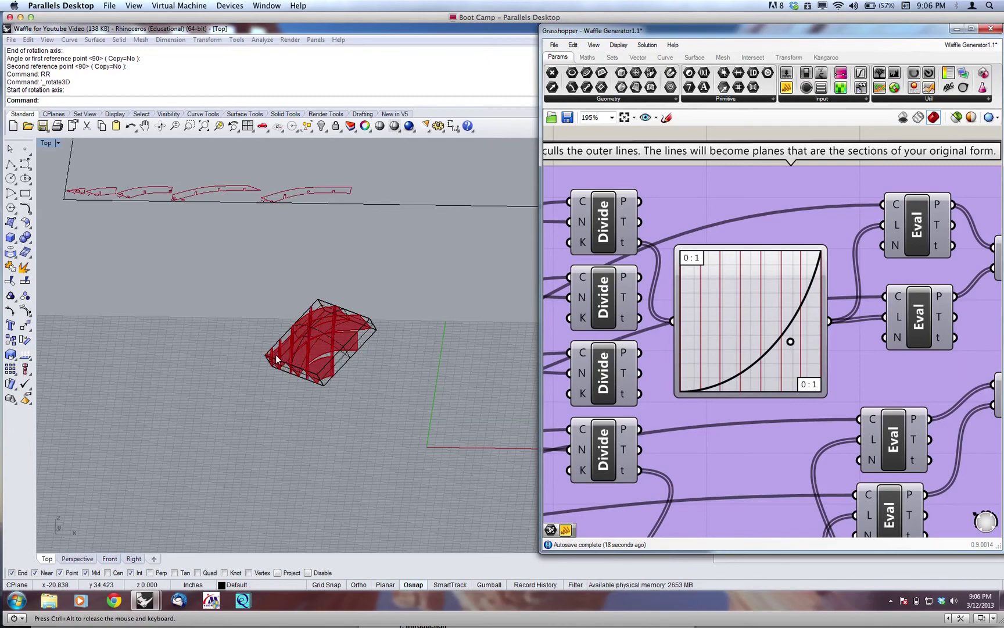
pyautogui.scroll(2, 278, 358)
pyautogui.moveTo(299, 390); pyautogui.dragTo(306, 402, button='right')
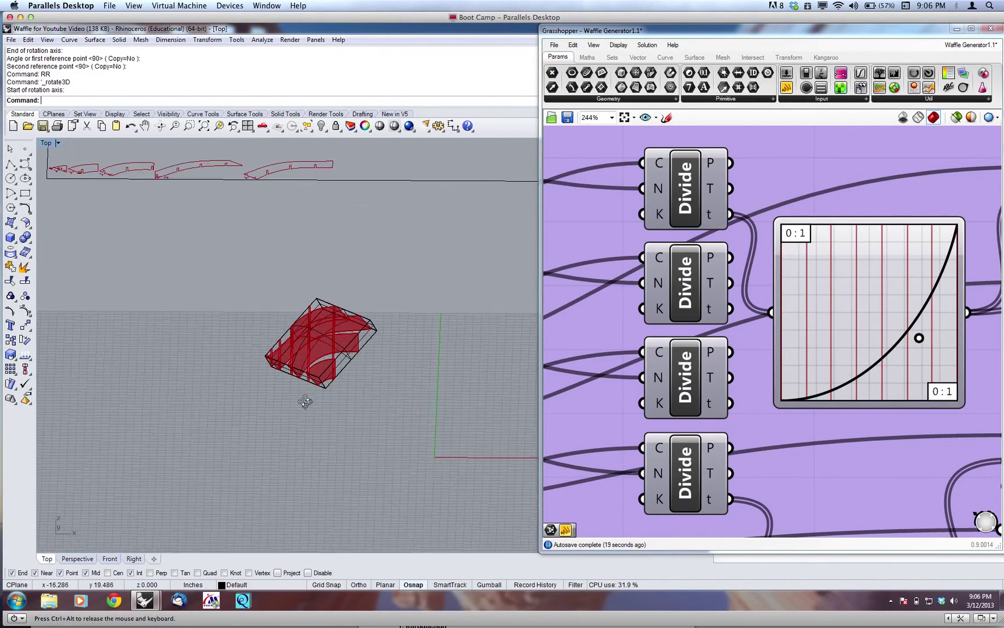
pyautogui.scroll(5, 282, 357)
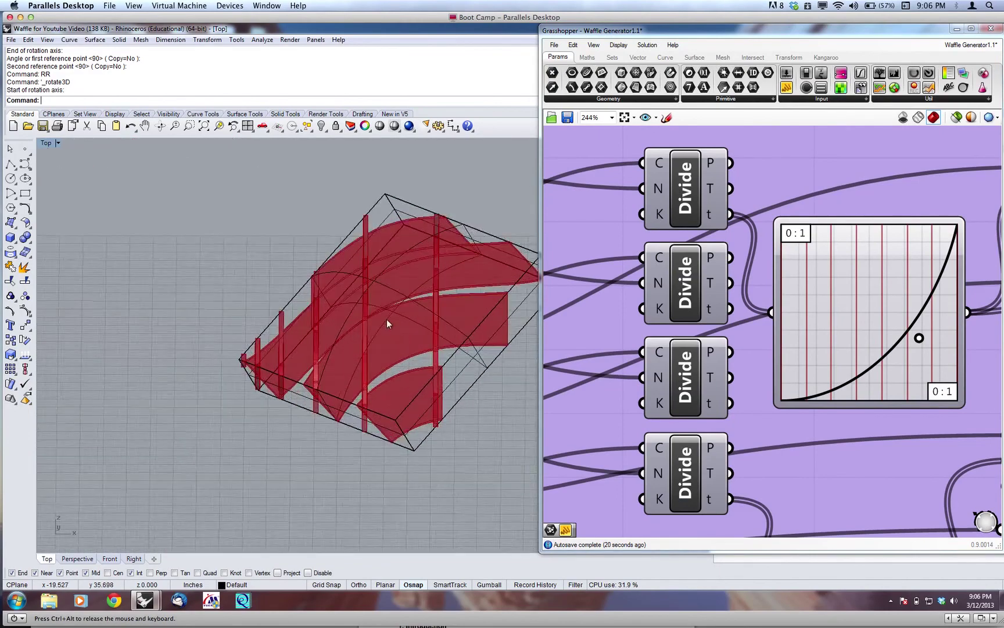
# Step: Inspect the reshaped waffle from several angles, including the tightly bunched ribs and their intersections at the corner
pyautogui.scroll(-3, 476, 297)
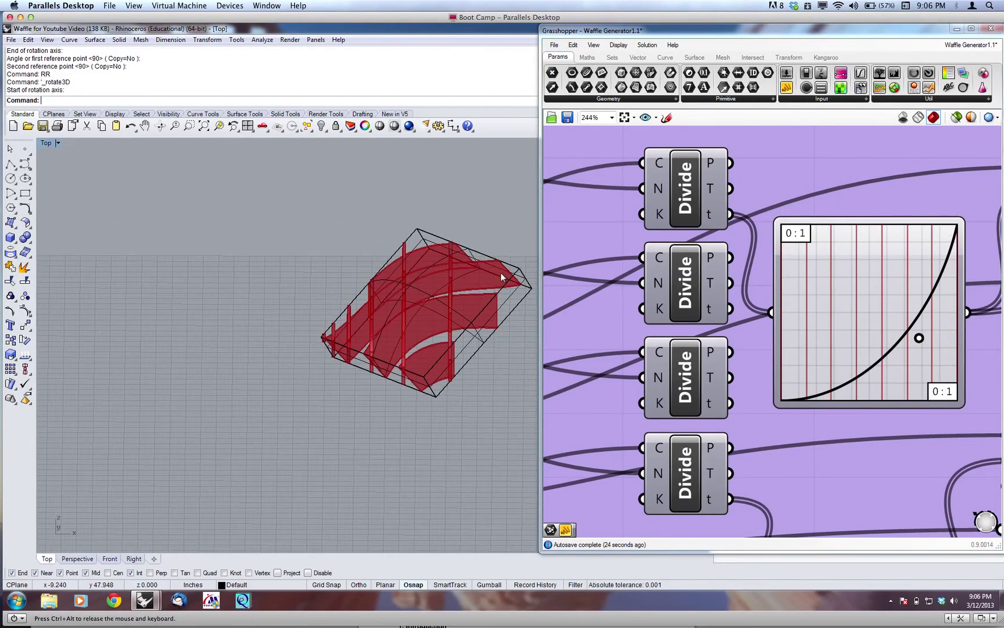
pyautogui.moveTo(339, 426); pyautogui.dragTo(385, 363, button='right')
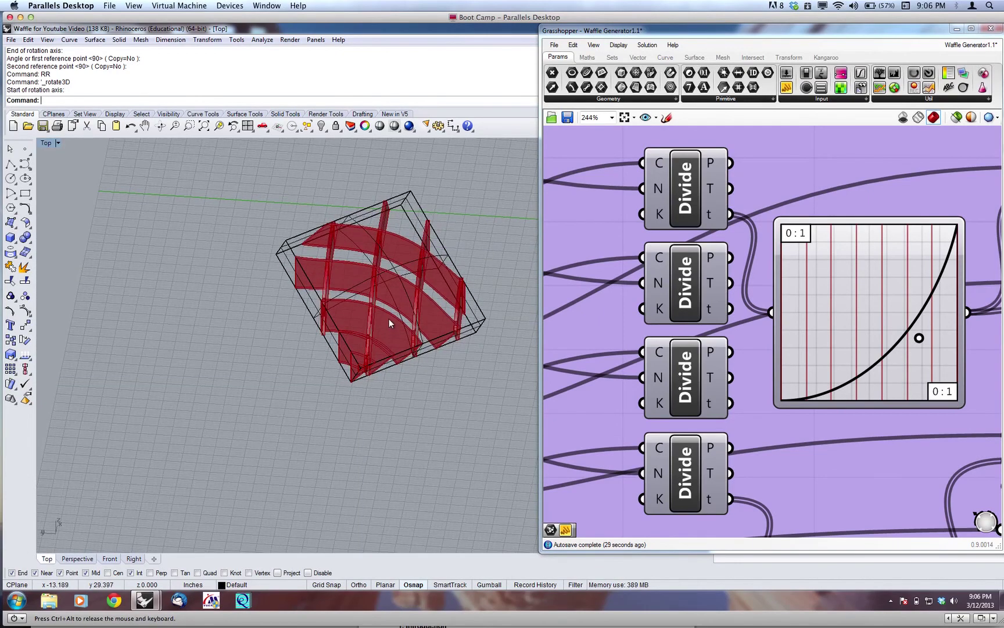
pyautogui.scroll(5, 390, 318)
pyautogui.moveTo(368, 307); pyautogui.dragTo(335, 297, button='right')
pyautogui.moveTo(319, 289); pyautogui.dragTo(293, 363, button='right')
pyautogui.scroll(6, 293, 363)
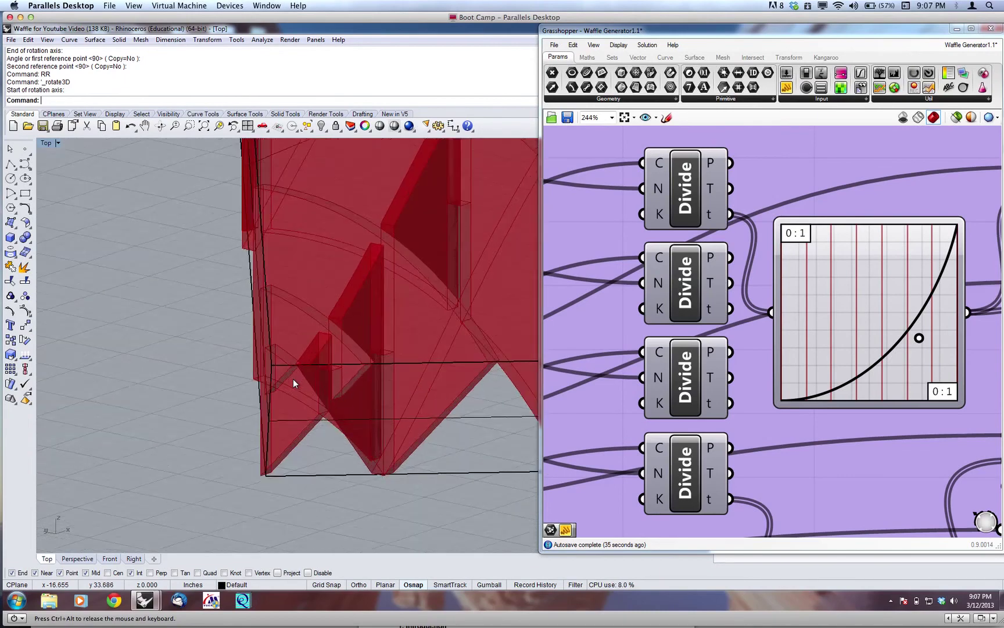
pyautogui.scroll(-1, 262, 362)
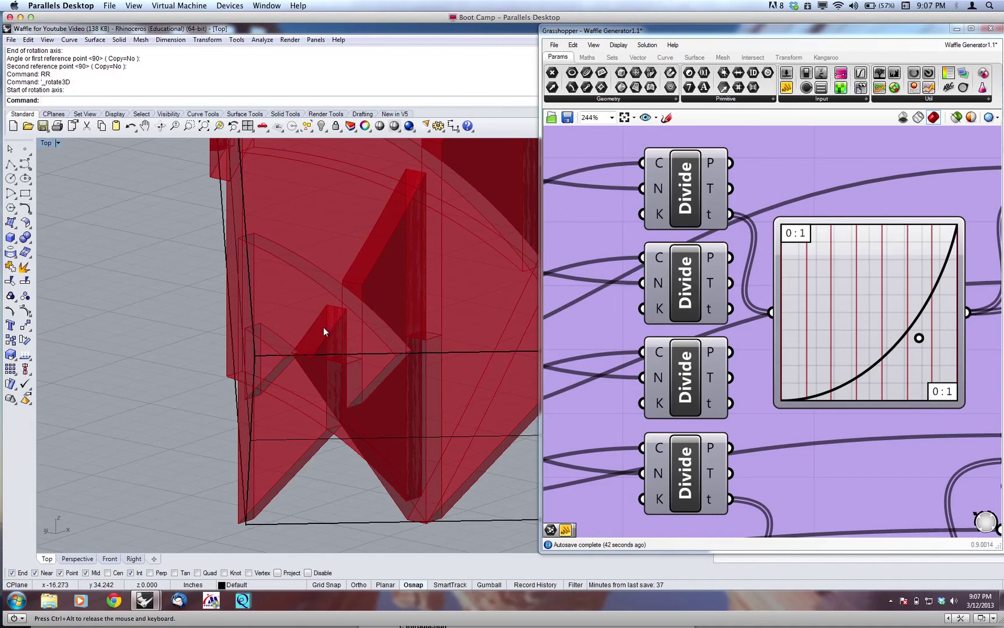
pyautogui.keyDown('ctrl'); pyautogui.keyDown('shift'); pyautogui.moveTo(323, 330); pyautogui.dragTo(268, 373, button='right'); pyautogui.keyUp('shift'); pyautogui.keyUp('ctrl')
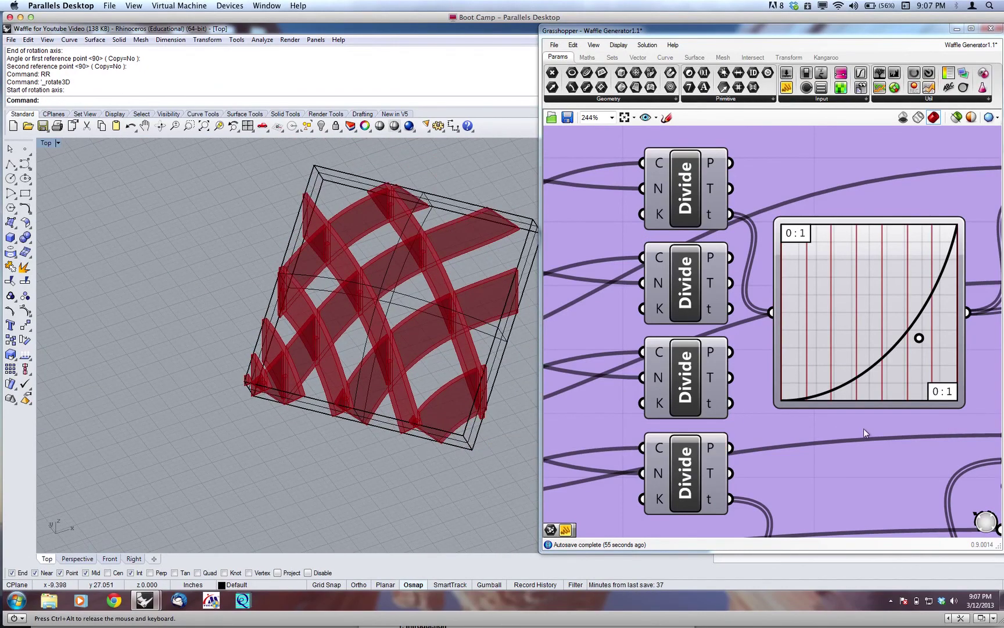
# Step: Follow the definition downstream from the upper Graph Mapper to the solid waffle group and deselect that group
pyautogui.moveTo(829, 426); pyautogui.dragTo(694, 413, button='right')
pyautogui.scroll(-1, 733, 412)
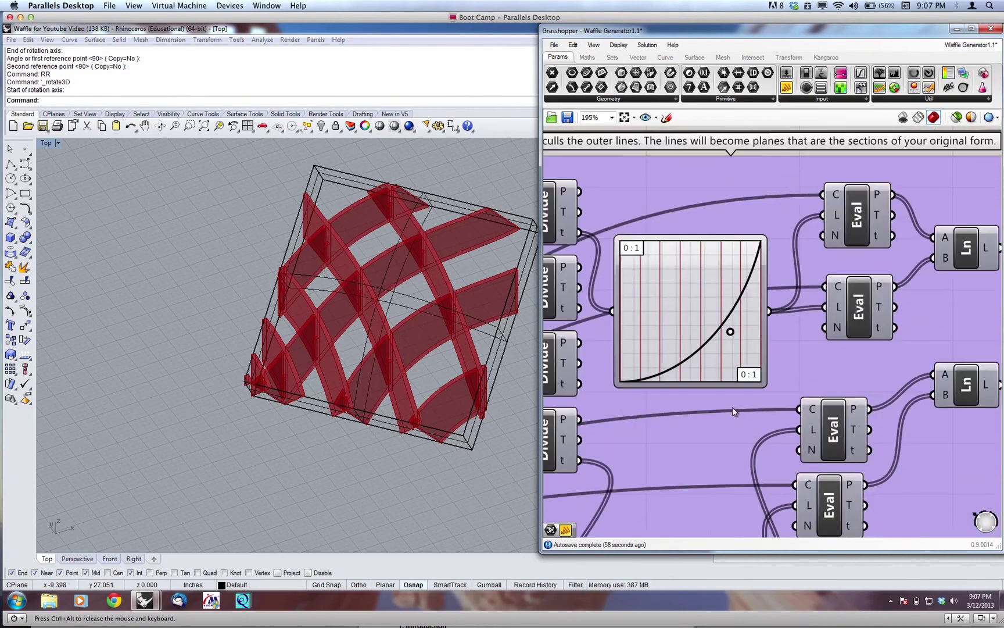
pyautogui.scroll(-6, 732, 408)
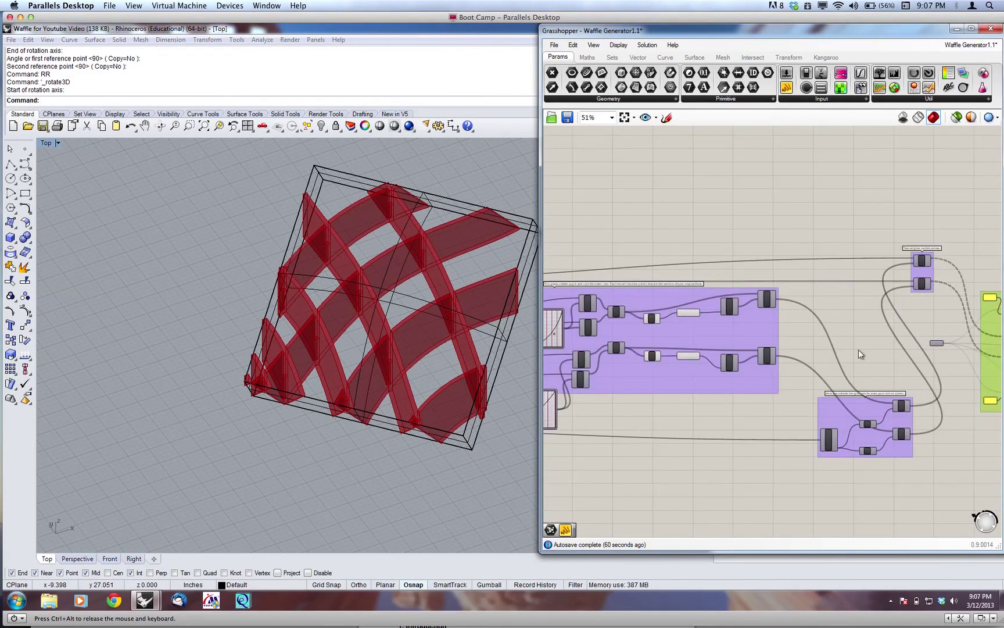
pyautogui.moveTo(859, 350); pyautogui.dragTo(682, 340, button='right')
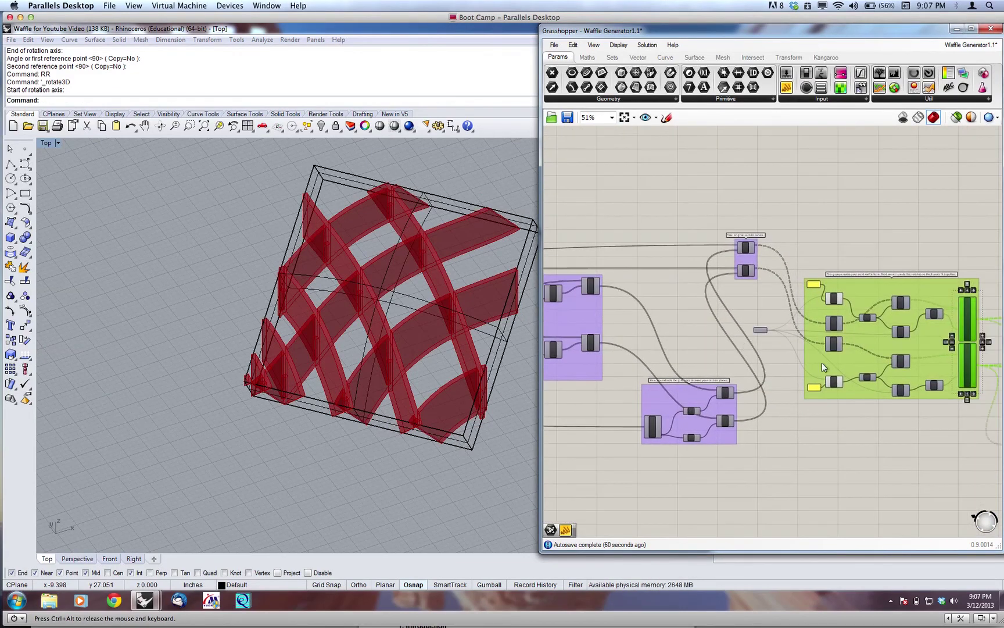
pyautogui.moveTo(911, 417); pyautogui.dragTo(714, 403, button='right')
pyautogui.click(914, 415)
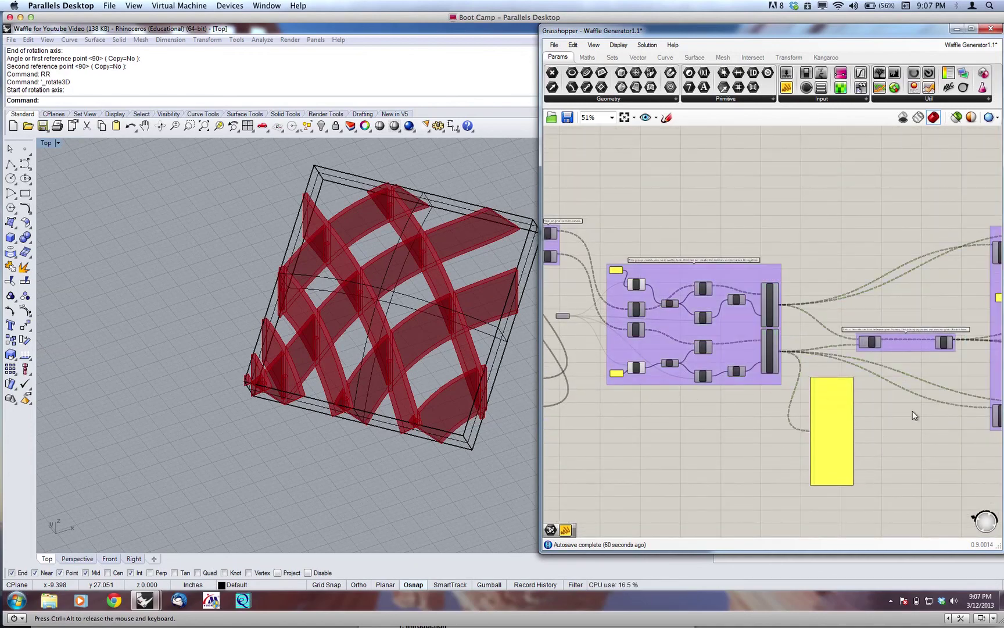